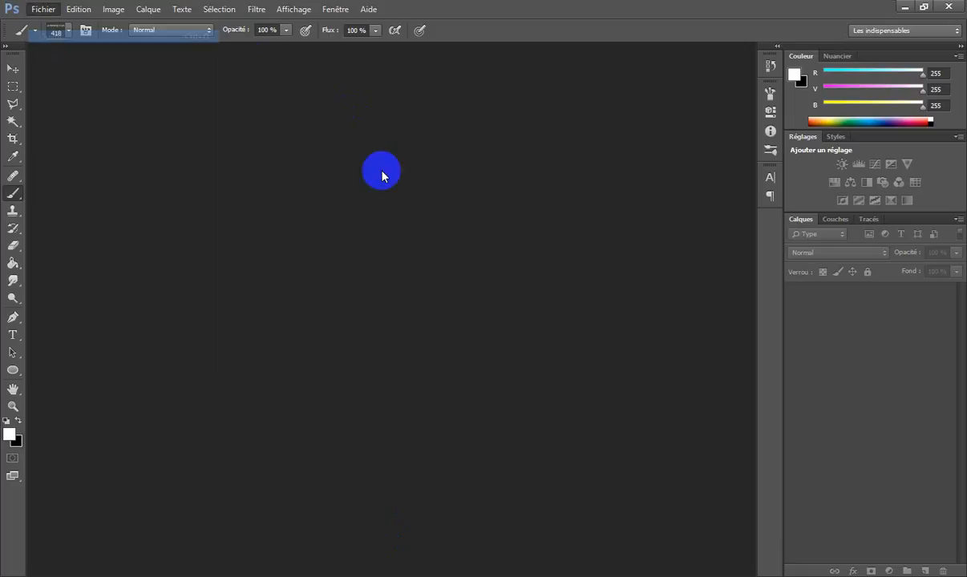
Step: Open lunettes-masunaga.jpg and duplicate its background layer
{"action": "left_click", "coordinate": [251, 114]}
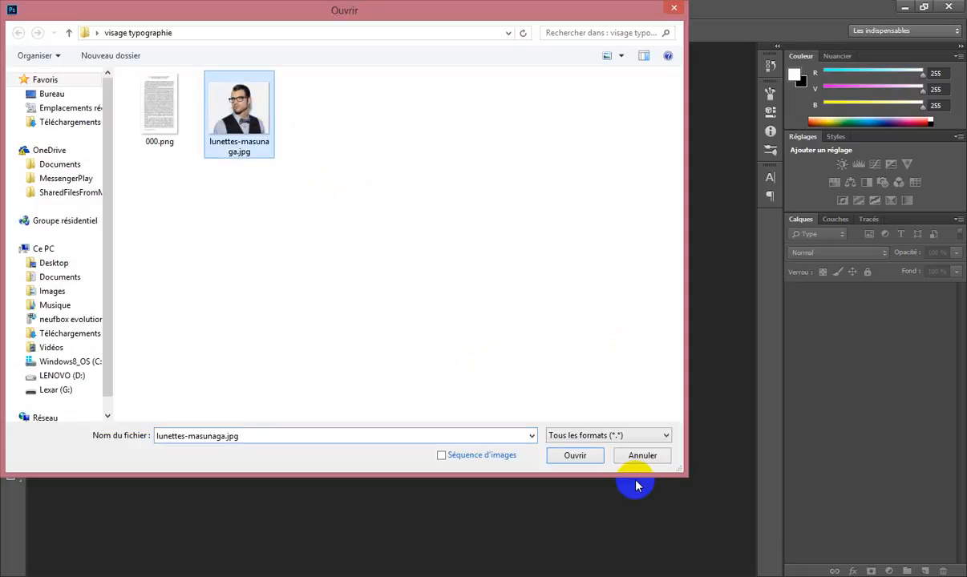
{"action": "left_click", "coordinate": [593, 455]}
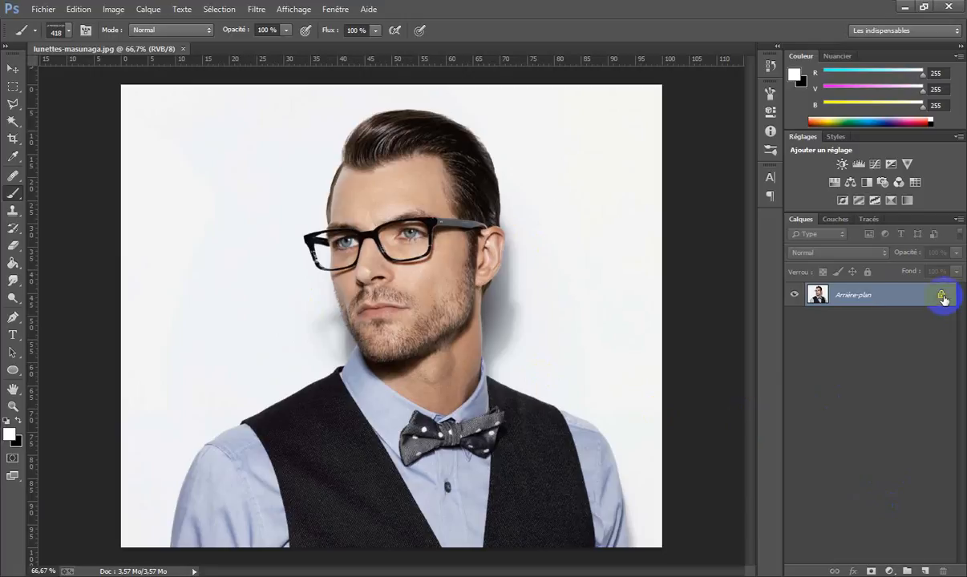
{"action": "left_click_drag", "start_coordinate": [944, 299], "coordinate": [944, 300]}
{"action": "key", "text": "ctrl+j"}
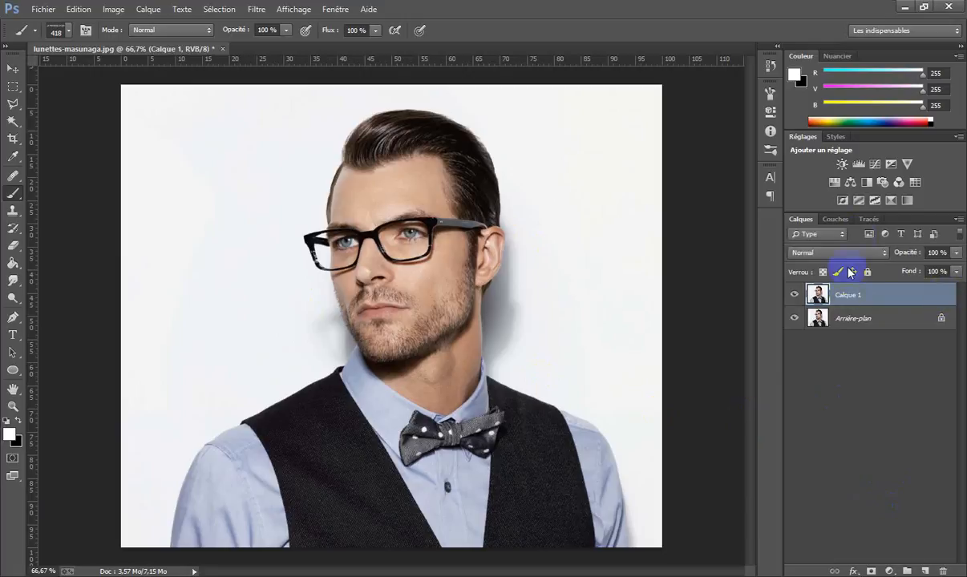
Step: Duplicate the Bleu channel within the same document and display only the copy
{"action": "left_click", "coordinate": [838, 219]}
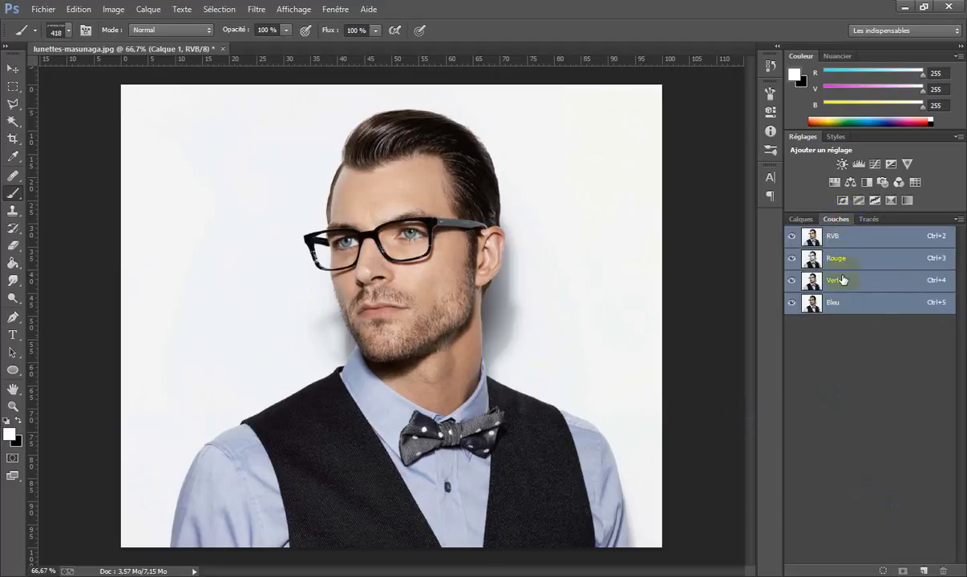
{"action": "left_click", "coordinate": [842, 303]}
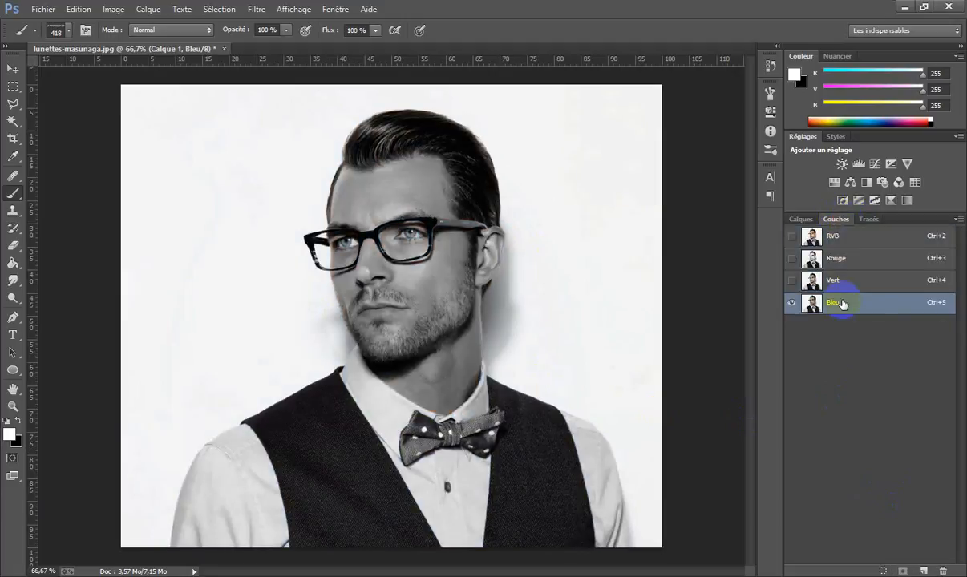
{"action": "right_click", "coordinate": [842, 303]}
{"action": "left_click", "coordinate": [842, 309]}
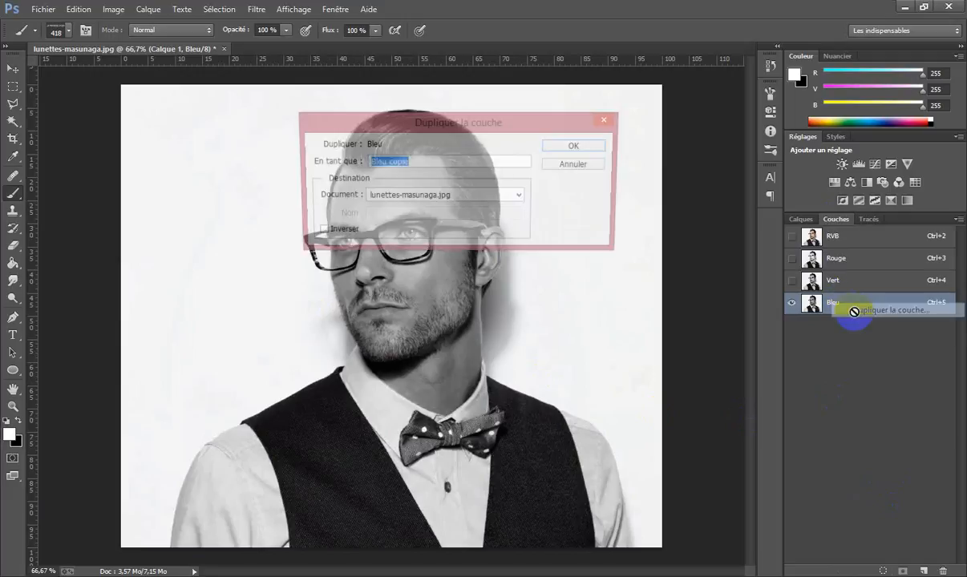
{"action": "left_click", "coordinate": [589, 148]}
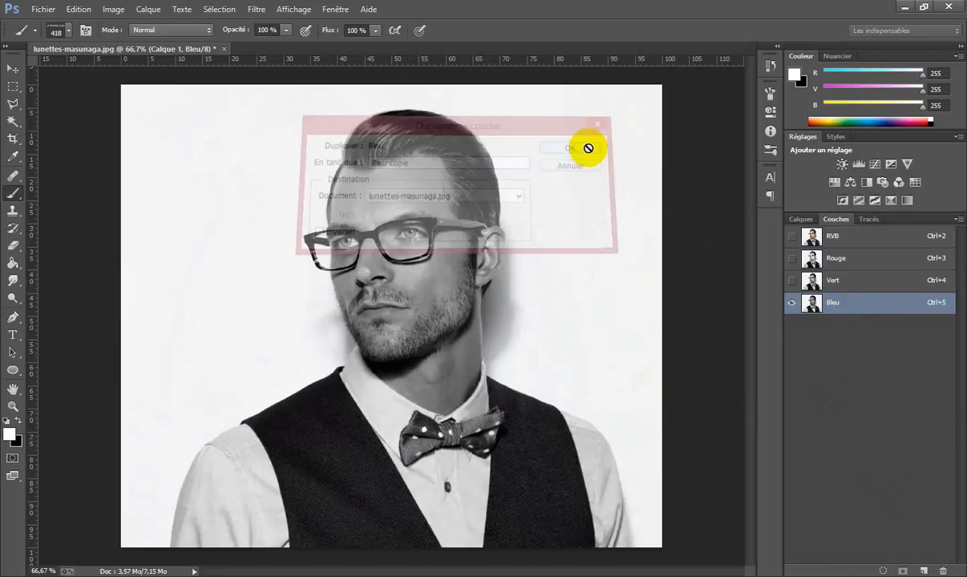
{"action": "left_click", "coordinate": [811, 327]}
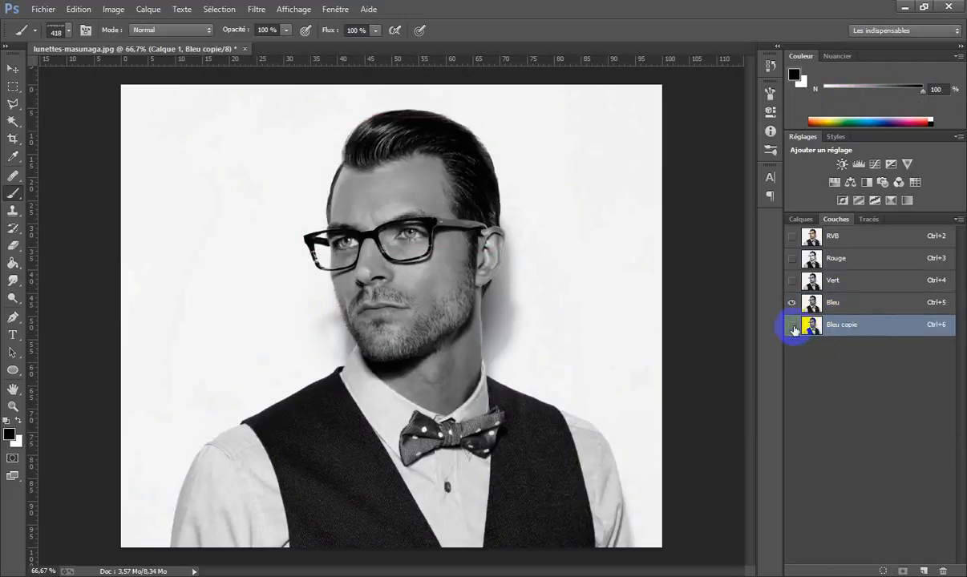
{"action": "left_click", "coordinate": [792, 326]}
{"action": "left_click", "coordinate": [791, 305]}
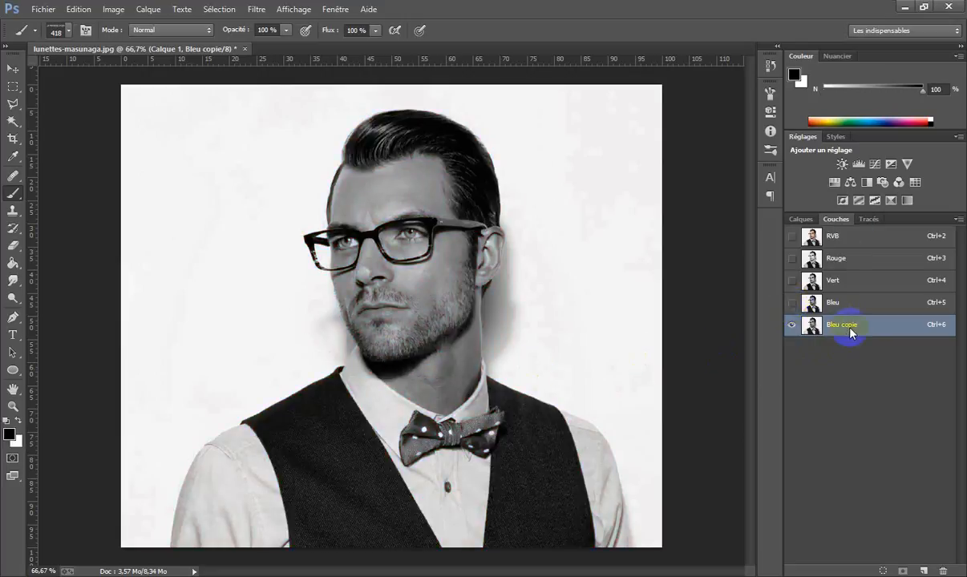
Step: Apply Levels to the copied blue channel with input values of 113 for shadows, 1,31 for midtones and 229 for highlights
{"action": "key", "text": "ctrl+l"}
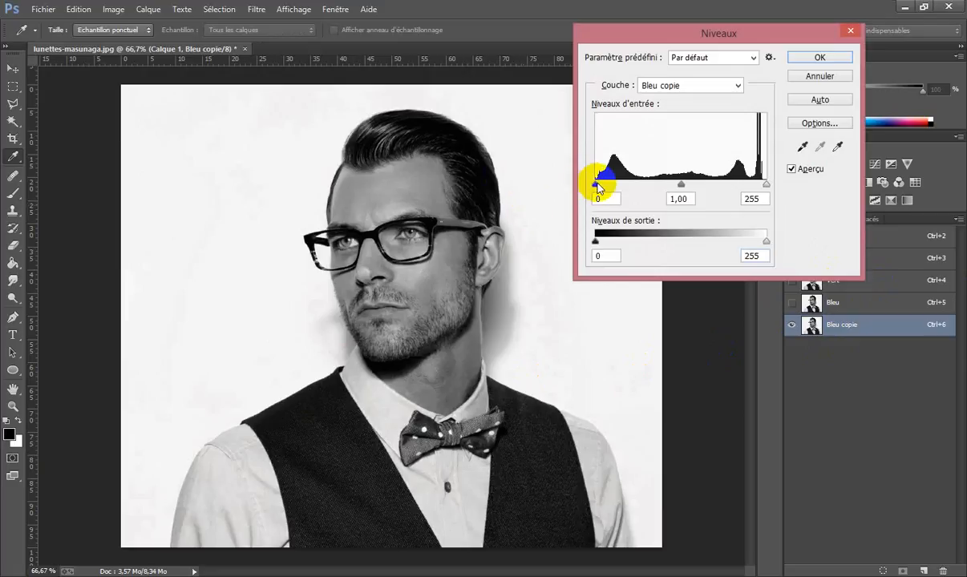
{"action": "mouse_move", "coordinate": [595, 184]}
{"action": "left_mouse_down"}
{"action": "mouse_move", "coordinate": [746, 186]}
{"action": "mouse_move", "coordinate": [594, 186]}
{"action": "left_mouse_up"}
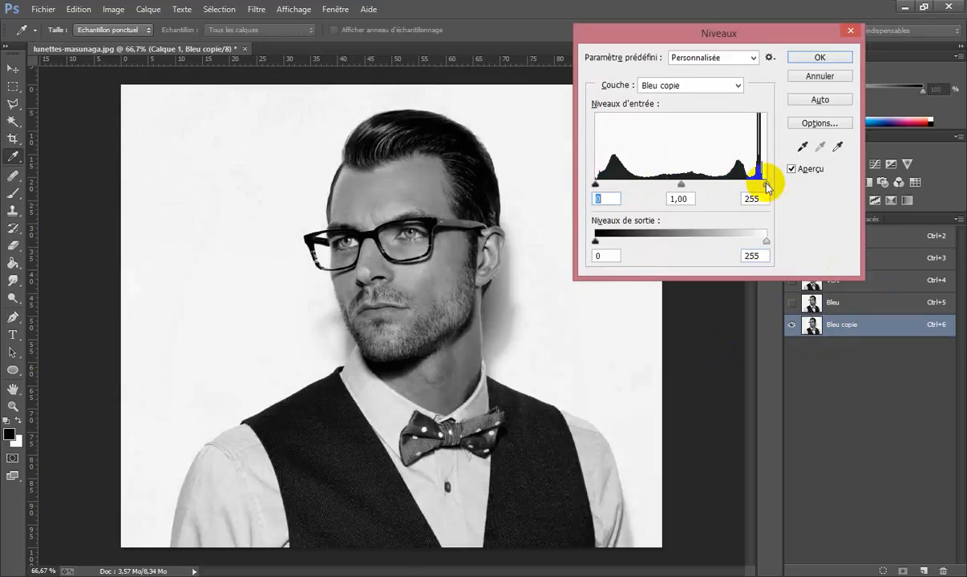
{"action": "mouse_move", "coordinate": [767, 186]}
{"action": "left_mouse_down"}
{"action": "mouse_move", "coordinate": [631, 186]}
{"action": "mouse_move", "coordinate": [782, 193]}
{"action": "left_mouse_up"}
{"action": "mouse_move", "coordinate": [680, 186]}
{"action": "left_mouse_down"}
{"action": "mouse_move", "coordinate": [703, 183]}
{"action": "mouse_move", "coordinate": [678, 190]}
{"action": "left_mouse_up"}
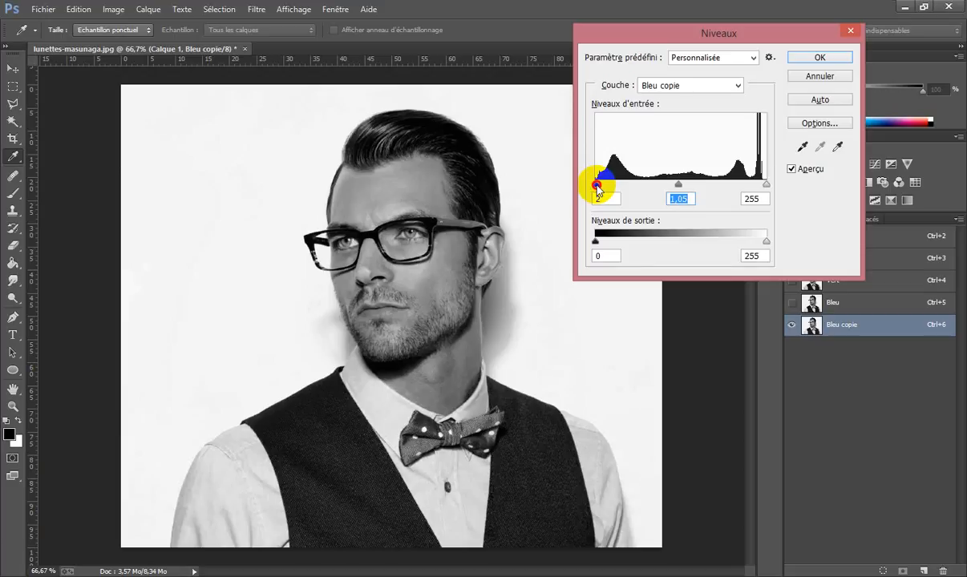
{"action": "left_click_drag", "start_coordinate": [597, 186], "coordinate": [670, 195]}
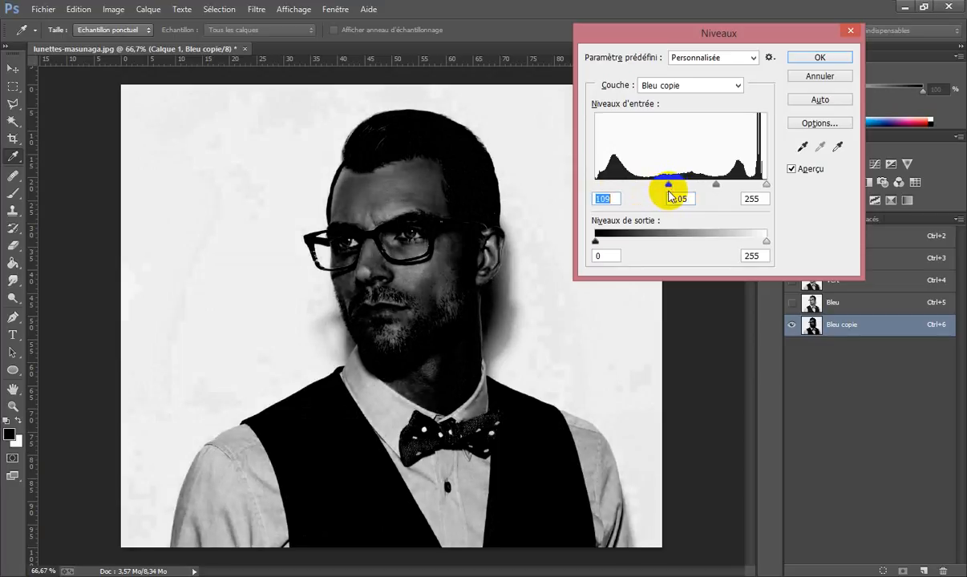
{"action": "left_click", "coordinate": [768, 184]}
{"action": "mouse_move", "coordinate": [765, 185]}
{"action": "left_mouse_down"}
{"action": "mouse_move", "coordinate": [669, 190]}
{"action": "mouse_move", "coordinate": [748, 185]}
{"action": "left_mouse_up"}
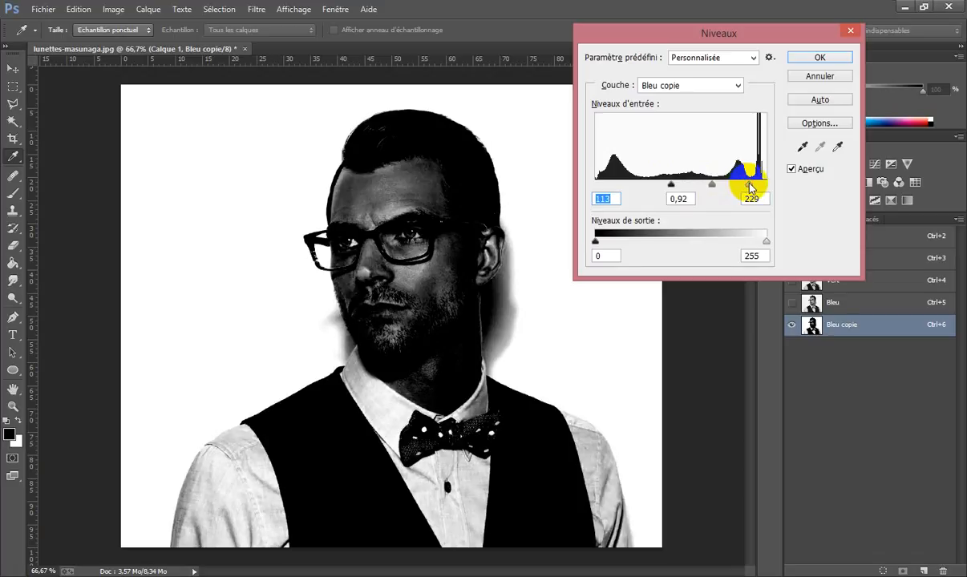
{"action": "left_click_drag", "start_coordinate": [749, 185], "coordinate": [750, 185]}
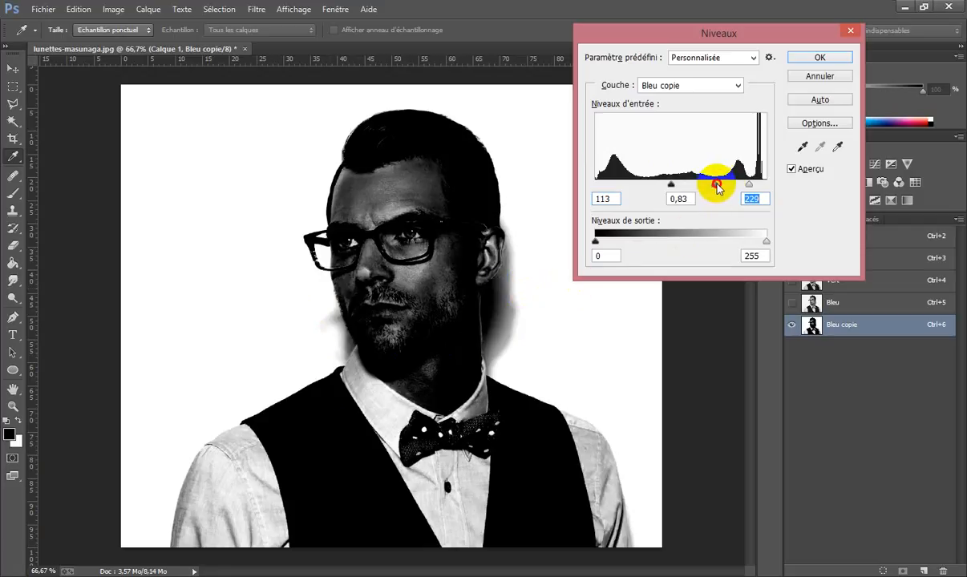
{"action": "mouse_move", "coordinate": [718, 187]}
{"action": "left_mouse_down"}
{"action": "mouse_move", "coordinate": [727, 185]}
{"action": "mouse_move", "coordinate": [704, 187]}
{"action": "left_mouse_up"}
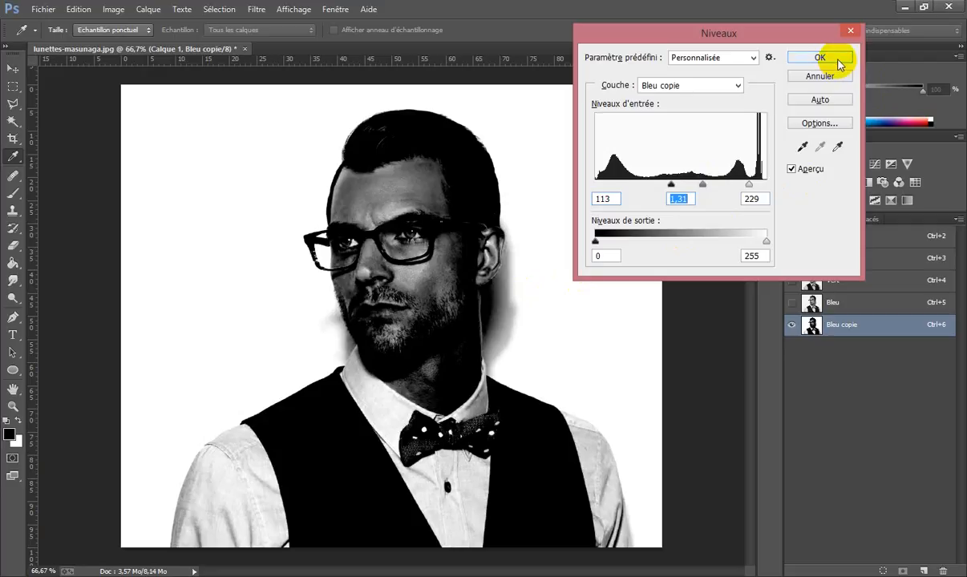
{"action": "left_click", "coordinate": [820, 57]}
Step: Choose the hard round preset for the Brush tool and reduce its size to 76 px
{"action": "key", "text": "b"}
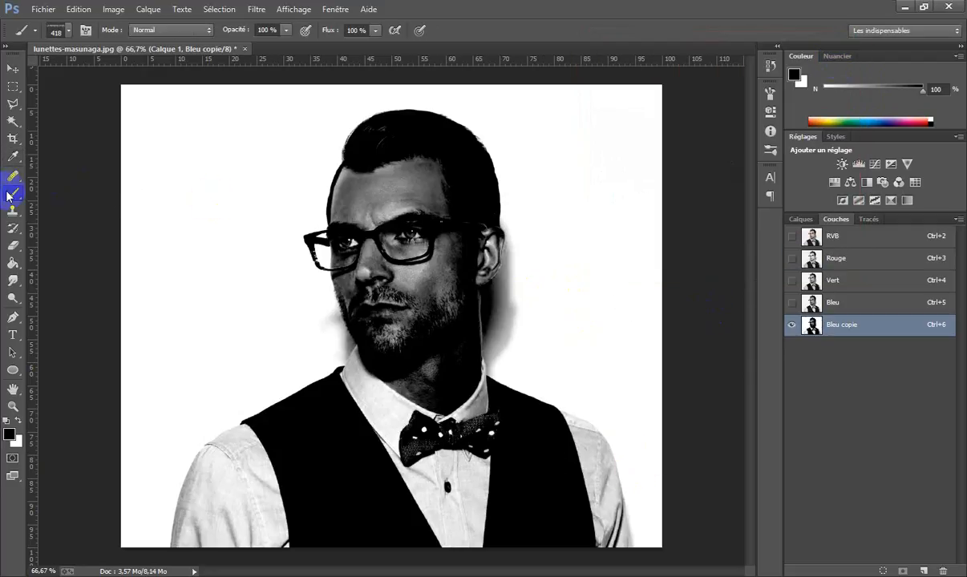
{"action": "left_click", "coordinate": [68, 35]}
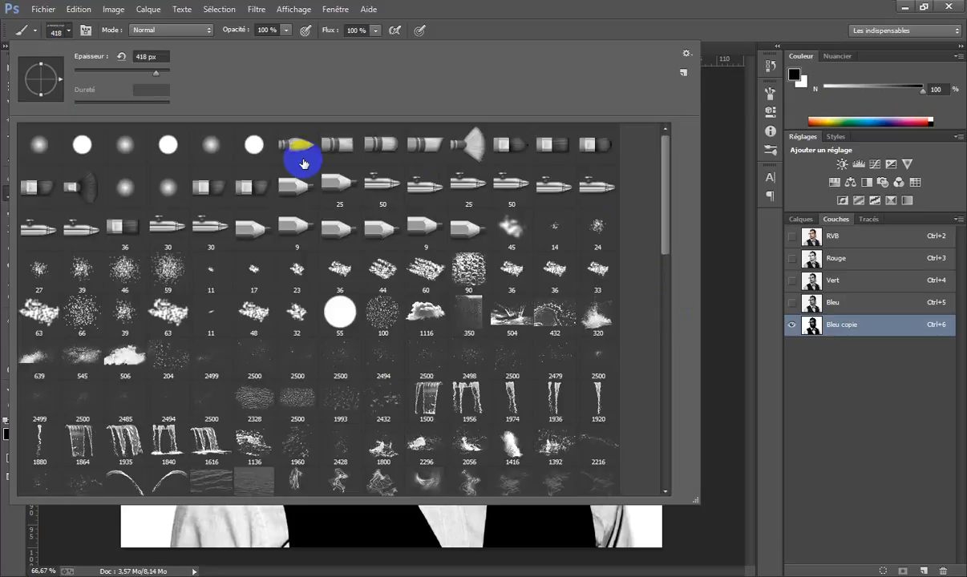
{"action": "left_click", "coordinate": [83, 144]}
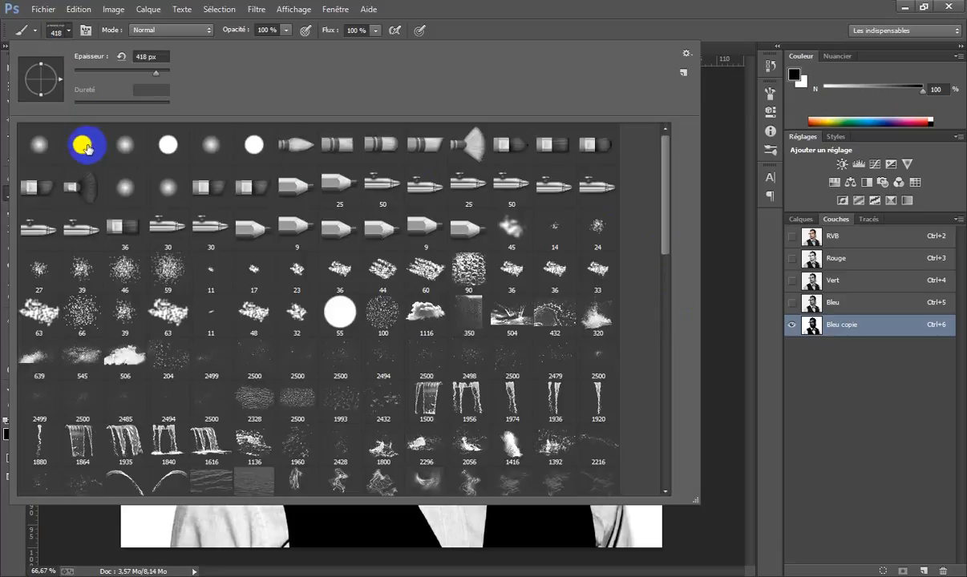
{"action": "left_click", "coordinate": [726, 348]}
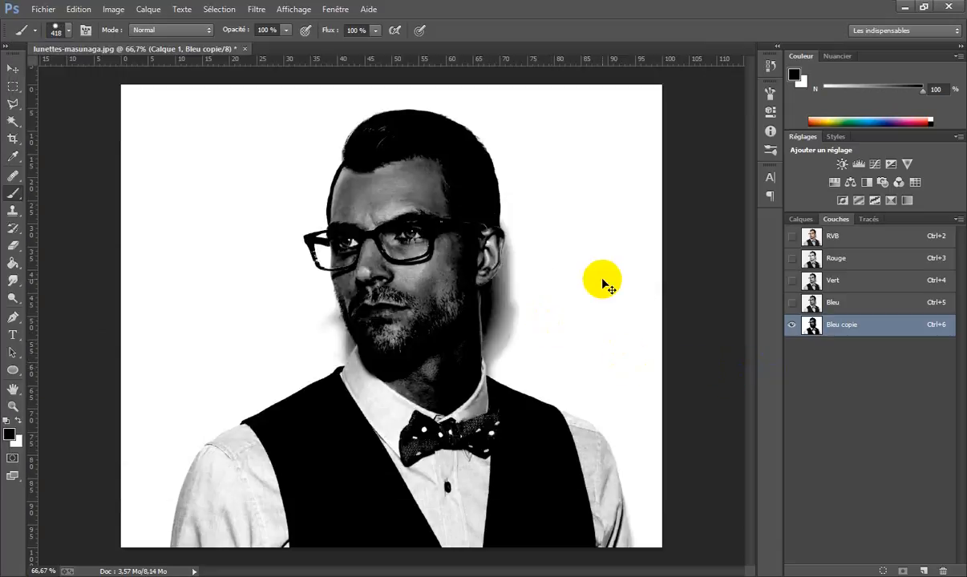
{"action": "mouse_move", "coordinate": [601, 278]}
{"action": "left_mouse_down"}
{"action": "mouse_move", "coordinate": [524, 283]}
{"action": "mouse_move", "coordinate": [533, 293]}
{"action": "left_mouse_up"}
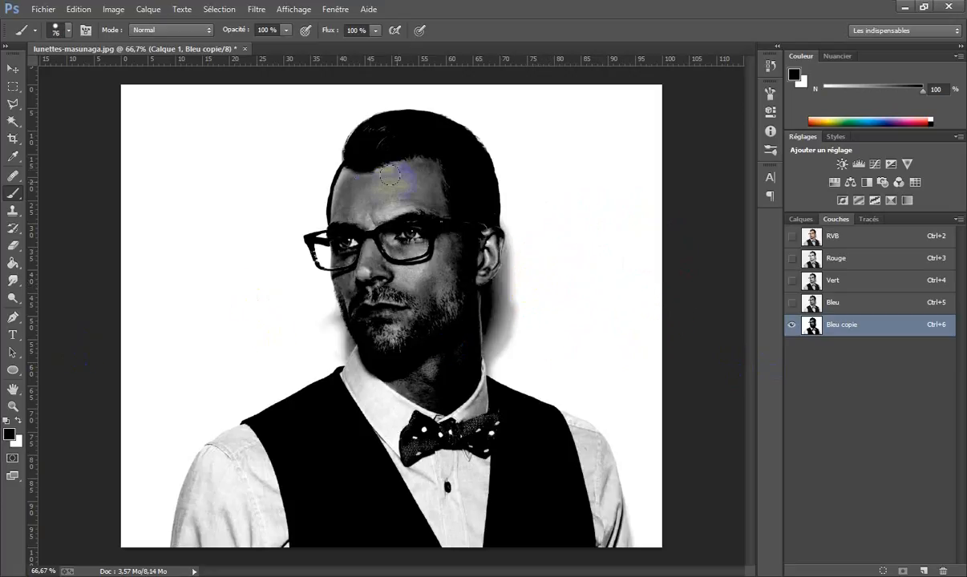
Step: Paint the hair, forehead and ear solid black, reducing the brush to 42 px for the ear
{"action": "mouse_move", "coordinate": [363, 160]}
{"action": "left_mouse_down"}
{"action": "mouse_move", "coordinate": [339, 214]}
{"action": "mouse_move", "coordinate": [358, 275]}
{"action": "mouse_move", "coordinate": [381, 216]}
{"action": "mouse_move", "coordinate": [384, 137]}
{"action": "mouse_move", "coordinate": [371, 149]}
{"action": "mouse_move", "coordinate": [364, 205]}
{"action": "mouse_move", "coordinate": [399, 162]}
{"action": "mouse_move", "coordinate": [442, 193]}
{"action": "mouse_move", "coordinate": [462, 237]}
{"action": "mouse_move", "coordinate": [477, 239]}
{"action": "mouse_move", "coordinate": [404, 273]}
{"action": "left_mouse_up"}
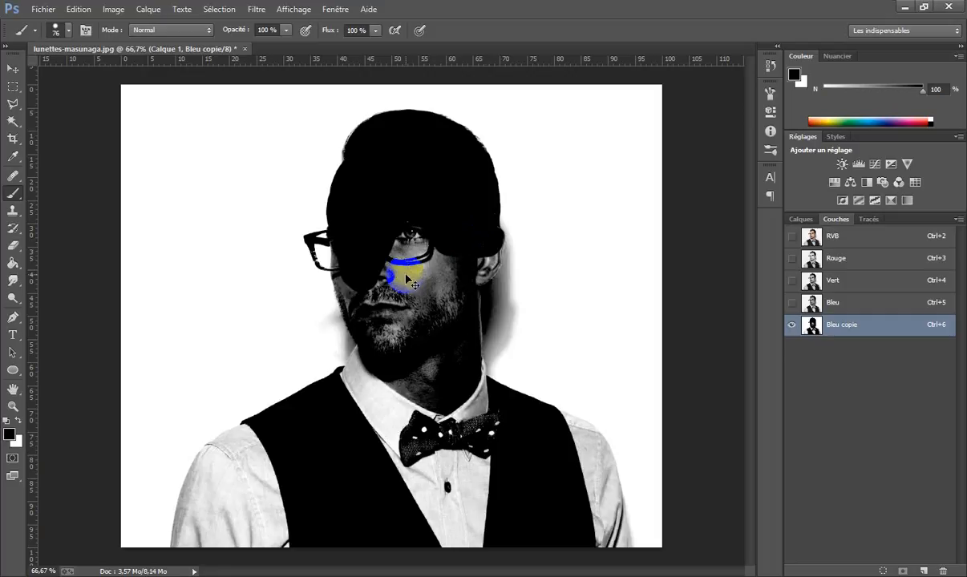
{"action": "scroll", "coordinate": [406, 278], "scroll_direction": "up", "scroll_amount": 2}
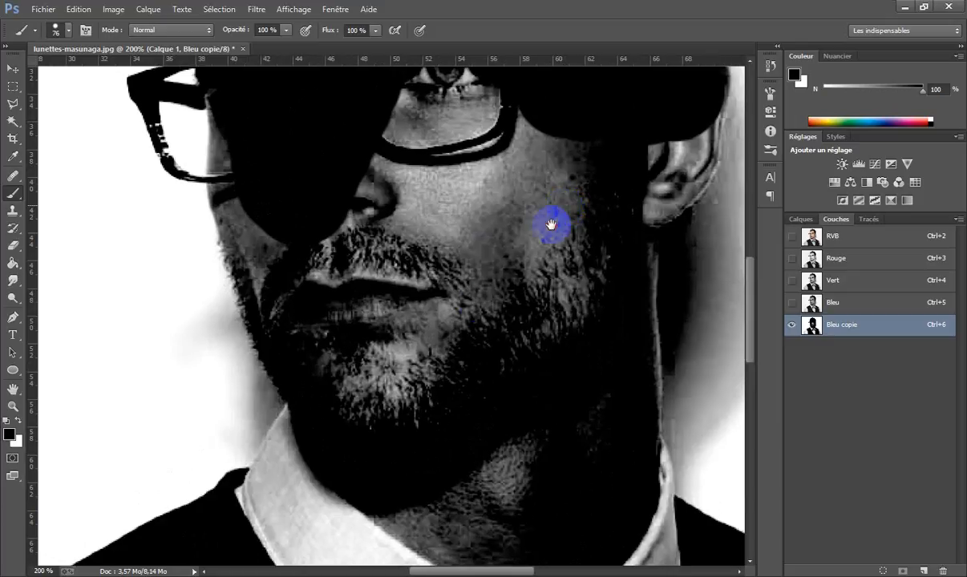
{"action": "left_click_drag", "start_coordinate": [550, 220], "coordinate": [364, 450]}
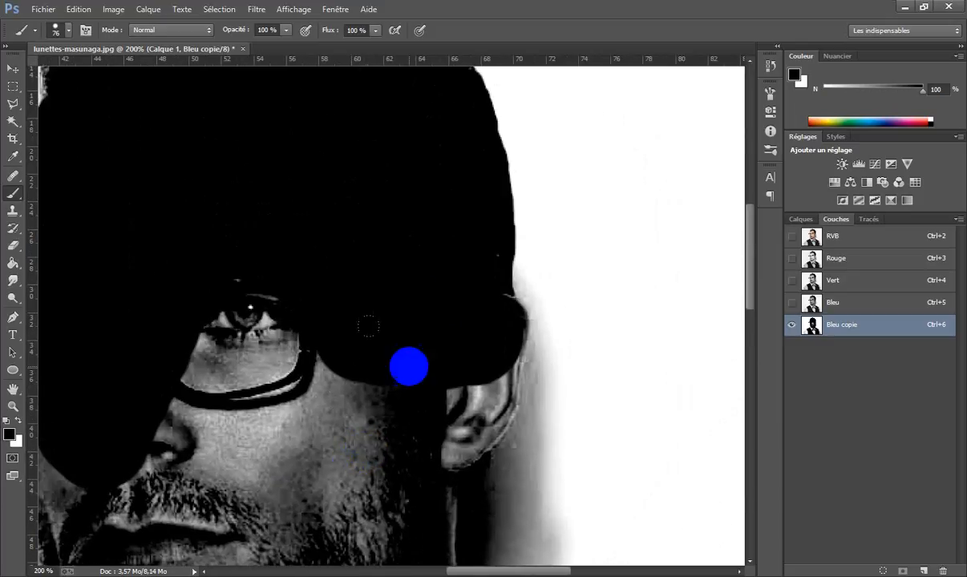
{"action": "mouse_move", "coordinate": [418, 216]}
{"action": "left_mouse_down"}
{"action": "mouse_move", "coordinate": [401, 219]}
{"action": "mouse_move", "coordinate": [428, 242]}
{"action": "mouse_move", "coordinate": [409, 244]}
{"action": "left_mouse_up"}
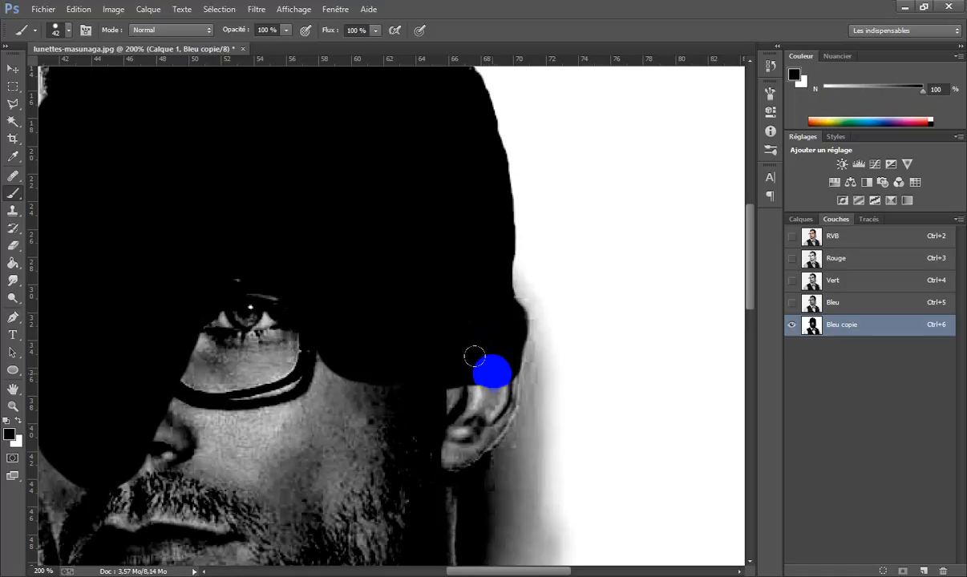
{"action": "mouse_move", "coordinate": [475, 379]}
{"action": "left_mouse_down"}
{"action": "mouse_move", "coordinate": [420, 431]}
{"action": "mouse_move", "coordinate": [429, 374]}
{"action": "mouse_move", "coordinate": [400, 403]}
{"action": "mouse_move", "coordinate": [464, 399]}
{"action": "mouse_move", "coordinate": [444, 419]}
{"action": "mouse_move", "coordinate": [455, 415]}
{"action": "mouse_move", "coordinate": [436, 429]}
{"action": "mouse_move", "coordinate": [400, 412]}
{"action": "left_mouse_up"}
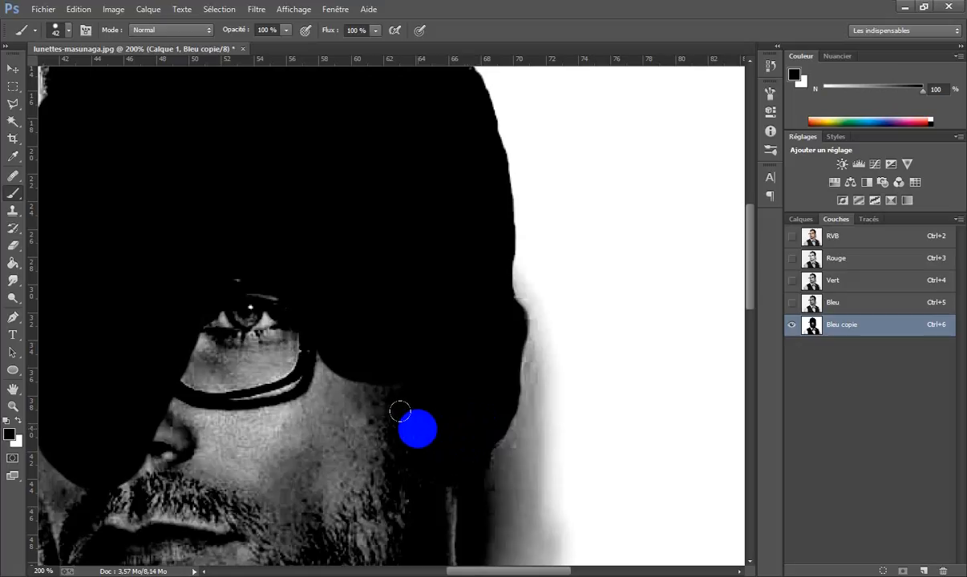
Step: Paint the glasses, the rest of the face and the jaw solid black down to the upper neck
{"action": "key", "text": "space"}
{"action": "left_click_drag", "start_coordinate": [377, 356], "coordinate": [566, 263]}
{"action": "mouse_move", "coordinate": [413, 155]}
{"action": "left_mouse_down"}
{"action": "mouse_move", "coordinate": [419, 245]}
{"action": "mouse_move", "coordinate": [354, 290]}
{"action": "mouse_move", "coordinate": [383, 312]}
{"action": "mouse_move", "coordinate": [418, 315]}
{"action": "mouse_move", "coordinate": [407, 348]}
{"action": "mouse_move", "coordinate": [486, 333]}
{"action": "mouse_move", "coordinate": [541, 346]}
{"action": "mouse_move", "coordinate": [572, 431]}
{"action": "mouse_move", "coordinate": [602, 356]}
{"action": "mouse_move", "coordinate": [610, 395]}
{"action": "mouse_move", "coordinate": [594, 490]}
{"action": "mouse_move", "coordinate": [552, 369]}
{"action": "mouse_move", "coordinate": [462, 440]}
{"action": "mouse_move", "coordinate": [502, 364]}
{"action": "mouse_move", "coordinate": [440, 409]}
{"action": "mouse_move", "coordinate": [477, 378]}
{"action": "mouse_move", "coordinate": [436, 356]}
{"action": "mouse_move", "coordinate": [343, 437]}
{"action": "mouse_move", "coordinate": [310, 389]}
{"action": "mouse_move", "coordinate": [344, 349]}
{"action": "mouse_move", "coordinate": [239, 416]}
{"action": "mouse_move", "coordinate": [205, 323]}
{"action": "mouse_move", "coordinate": [207, 282]}
{"action": "mouse_move", "coordinate": [179, 280]}
{"action": "mouse_move", "coordinate": [152, 241]}
{"action": "mouse_move", "coordinate": [184, 225]}
{"action": "mouse_move", "coordinate": [144, 236]}
{"action": "mouse_move", "coordinate": [153, 275]}
{"action": "mouse_move", "coordinate": [175, 287]}
{"action": "mouse_move", "coordinate": [166, 282]}
{"action": "mouse_move", "coordinate": [253, 274]}
{"action": "mouse_move", "coordinate": [272, 260]}
{"action": "mouse_move", "coordinate": [400, 345]}
{"action": "mouse_move", "coordinate": [442, 395]}
{"action": "mouse_move", "coordinate": [506, 354]}
{"action": "mouse_move", "coordinate": [445, 232]}
{"action": "left_mouse_up"}
{"action": "key", "text": "space"}
{"action": "mouse_move", "coordinate": [445, 297]}
{"action": "left_mouse_down"}
{"action": "mouse_move", "coordinate": [384, 334]}
{"action": "mouse_move", "coordinate": [375, 375]}
{"action": "mouse_move", "coordinate": [351, 345]}
{"action": "mouse_move", "coordinate": [314, 335]}
{"action": "left_mouse_up"}
{"action": "mouse_move", "coordinate": [247, 316]}
{"action": "left_mouse_down"}
{"action": "mouse_move", "coordinate": [214, 239]}
{"action": "mouse_move", "coordinate": [213, 295]}
{"action": "mouse_move", "coordinate": [274, 409]}
{"action": "mouse_move", "coordinate": [344, 429]}
{"action": "mouse_move", "coordinate": [328, 384]}
{"action": "mouse_move", "coordinate": [363, 492]}
{"action": "mouse_move", "coordinate": [414, 471]}
{"action": "mouse_move", "coordinate": [420, 381]}
{"action": "mouse_move", "coordinate": [528, 338]}
{"action": "mouse_move", "coordinate": [533, 280]}
{"action": "mouse_move", "coordinate": [553, 449]}
{"action": "mouse_move", "coordinate": [595, 334]}
{"action": "mouse_move", "coordinate": [597, 479]}
{"action": "left_mouse_up"}
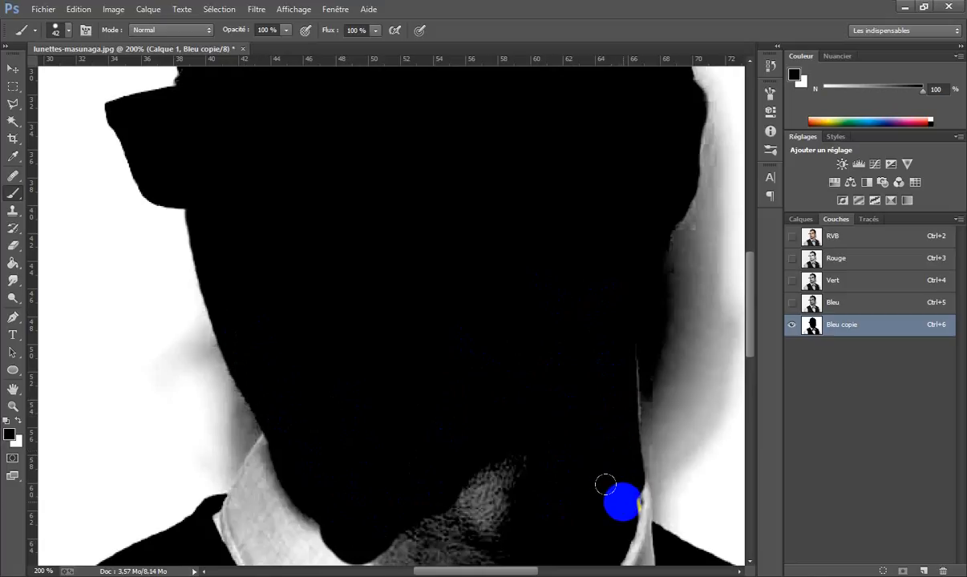
{"action": "mouse_move", "coordinate": [596, 353]}
{"action": "left_mouse_down"}
{"action": "mouse_move", "coordinate": [596, 337]}
{"action": "mouse_move", "coordinate": [589, 401]}
{"action": "mouse_move", "coordinate": [461, 430]}
{"action": "left_mouse_up"}
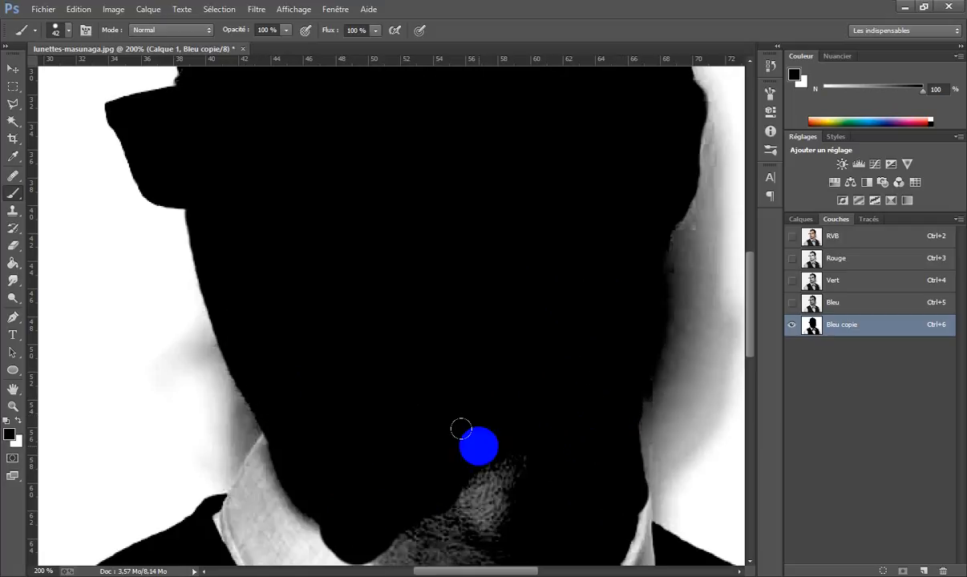
Step: Paint the remaining grey area of the neck and the shirt collar solid black
{"action": "key", "text": "space"}
{"action": "left_click_drag", "start_coordinate": [471, 380], "coordinate": [531, 190]}
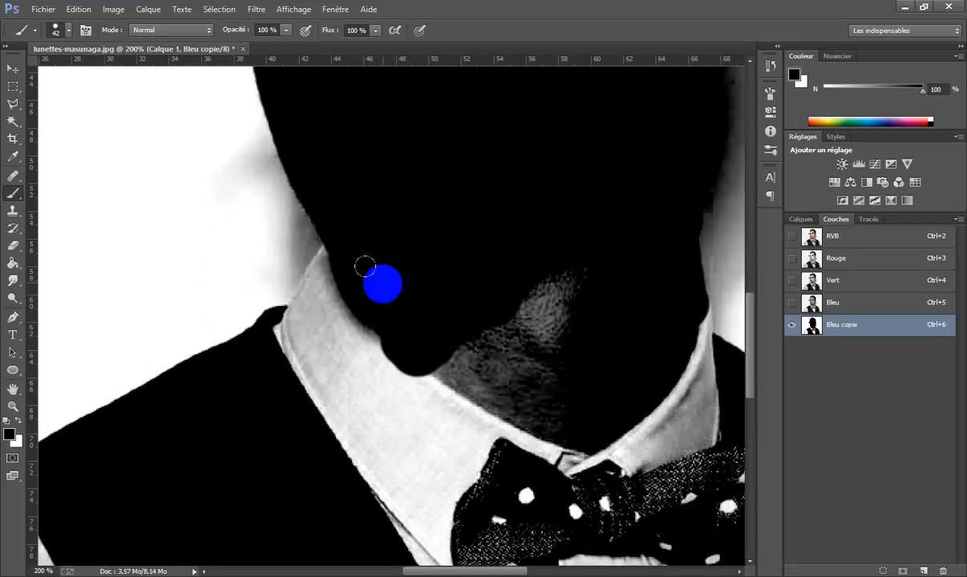
{"action": "mouse_move", "coordinate": [364, 267]}
{"action": "left_mouse_down"}
{"action": "mouse_move", "coordinate": [327, 233]}
{"action": "mouse_move", "coordinate": [349, 254]}
{"action": "left_mouse_up"}
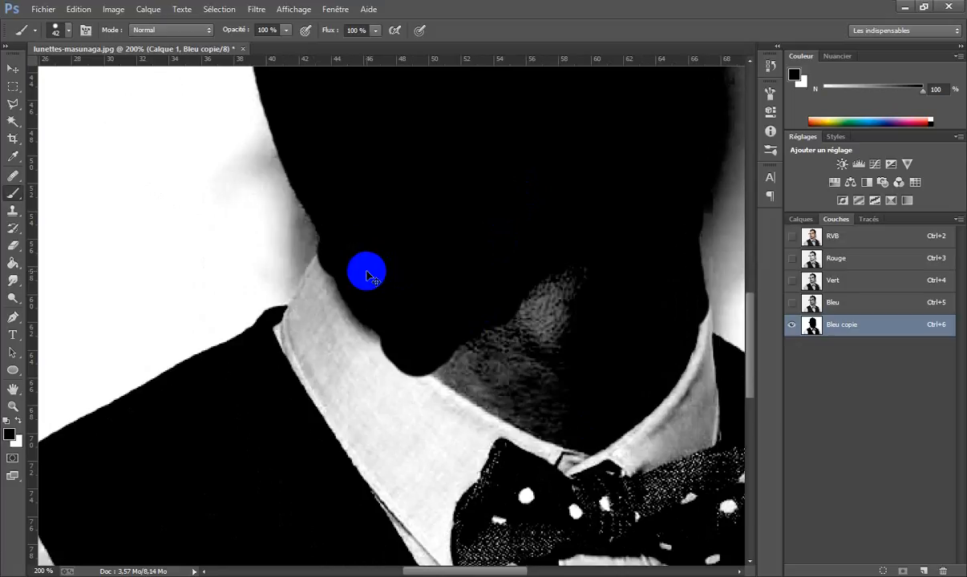
{"action": "mouse_move", "coordinate": [345, 252]}
{"action": "left_mouse_down"}
{"action": "mouse_move", "coordinate": [289, 311]}
{"action": "mouse_move", "coordinate": [270, 317]}
{"action": "mouse_move", "coordinate": [259, 346]}
{"action": "mouse_move", "coordinate": [368, 298]}
{"action": "mouse_move", "coordinate": [344, 300]}
{"action": "mouse_move", "coordinate": [291, 391]}
{"action": "mouse_move", "coordinate": [332, 403]}
{"action": "mouse_move", "coordinate": [401, 325]}
{"action": "mouse_move", "coordinate": [484, 301]}
{"action": "mouse_move", "coordinate": [438, 387]}
{"action": "mouse_move", "coordinate": [564, 258]}
{"action": "mouse_move", "coordinate": [405, 451]}
{"action": "mouse_move", "coordinate": [549, 315]}
{"action": "mouse_move", "coordinate": [587, 170]}
{"action": "mouse_move", "coordinate": [468, 271]}
{"action": "mouse_move", "coordinate": [518, 306]}
{"action": "mouse_move", "coordinate": [525, 379]}
{"action": "mouse_move", "coordinate": [516, 428]}
{"action": "mouse_move", "coordinate": [410, 454]}
{"action": "mouse_move", "coordinate": [333, 452]}
{"action": "mouse_move", "coordinate": [366, 473]}
{"action": "left_mouse_up"}
Step: Paint the shirt shoulder on the image's left side and the upper outer edge of its sleeve solid black
{"action": "key", "text": "space"}
{"action": "left_click_drag", "start_coordinate": [296, 458], "coordinate": [536, 267]}
{"action": "mouse_move", "coordinate": [265, 278]}
{"action": "left_mouse_down"}
{"action": "mouse_move", "coordinate": [237, 280]}
{"action": "mouse_move", "coordinate": [215, 300]}
{"action": "mouse_move", "coordinate": [223, 326]}
{"action": "mouse_move", "coordinate": [202, 308]}
{"action": "mouse_move", "coordinate": [165, 325]}
{"action": "left_mouse_up"}
{"action": "left_click", "coordinate": [175, 342]}
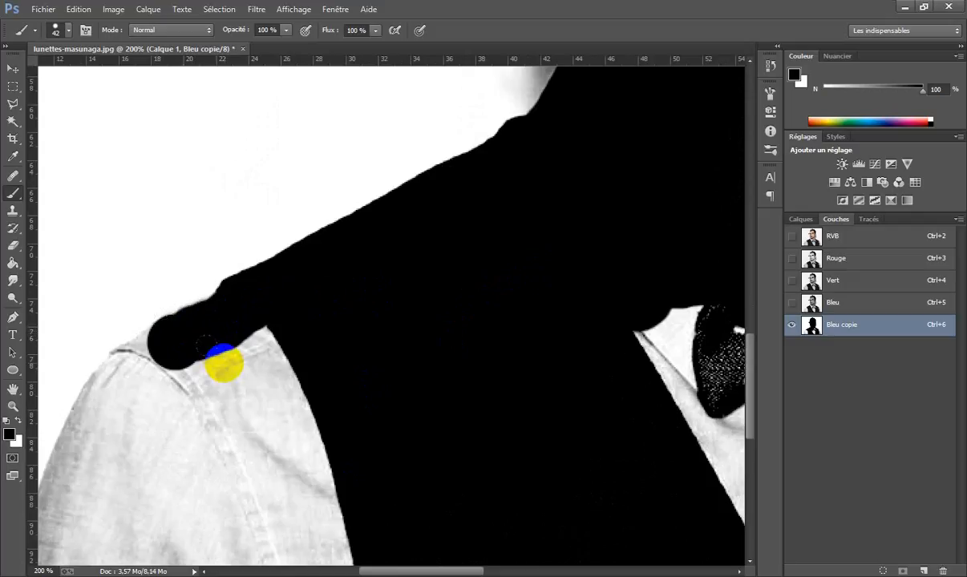
{"action": "mouse_move", "coordinate": [231, 302]}
{"action": "left_mouse_down"}
{"action": "mouse_move", "coordinate": [167, 319]}
{"action": "mouse_move", "coordinate": [155, 342]}
{"action": "mouse_move", "coordinate": [122, 348]}
{"action": "mouse_move", "coordinate": [115, 402]}
{"action": "mouse_move", "coordinate": [77, 475]}
{"action": "left_mouse_up"}
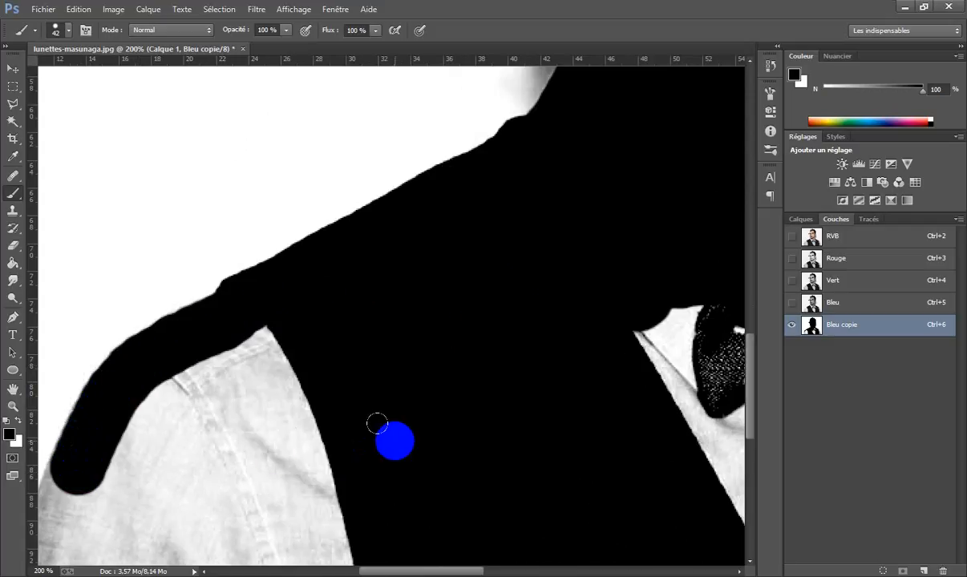
{"action": "left_click", "coordinate": [391, 402]}
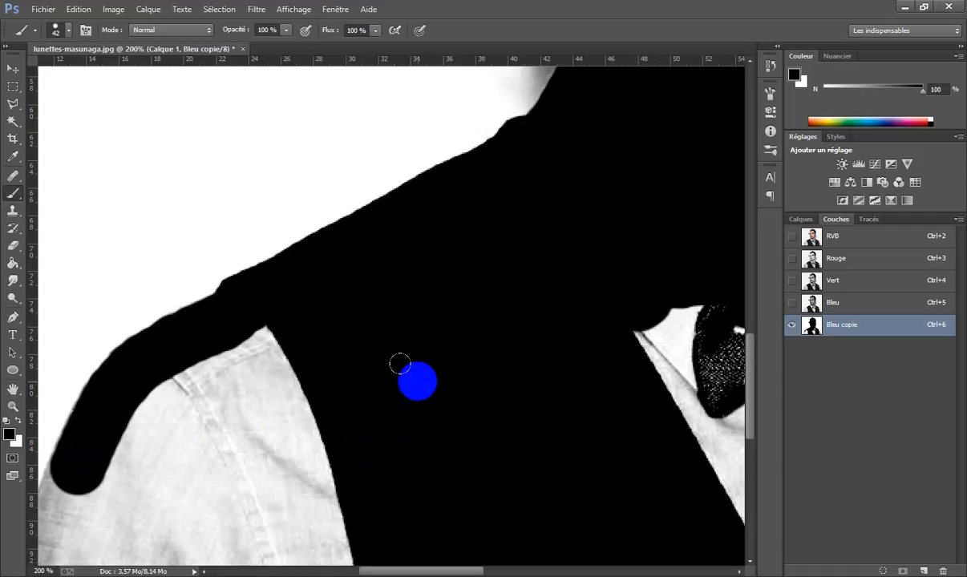
Step: Paint the rest of the left-side sleeve solid black down to the lower edge of the image, using straight strokes along its outline
{"action": "mouse_move", "coordinate": [417, 382]}
{"action": "left_mouse_down"}
{"action": "mouse_move", "coordinate": [576, 216]}
{"action": "mouse_move", "coordinate": [574, 201]}
{"action": "left_mouse_up"}
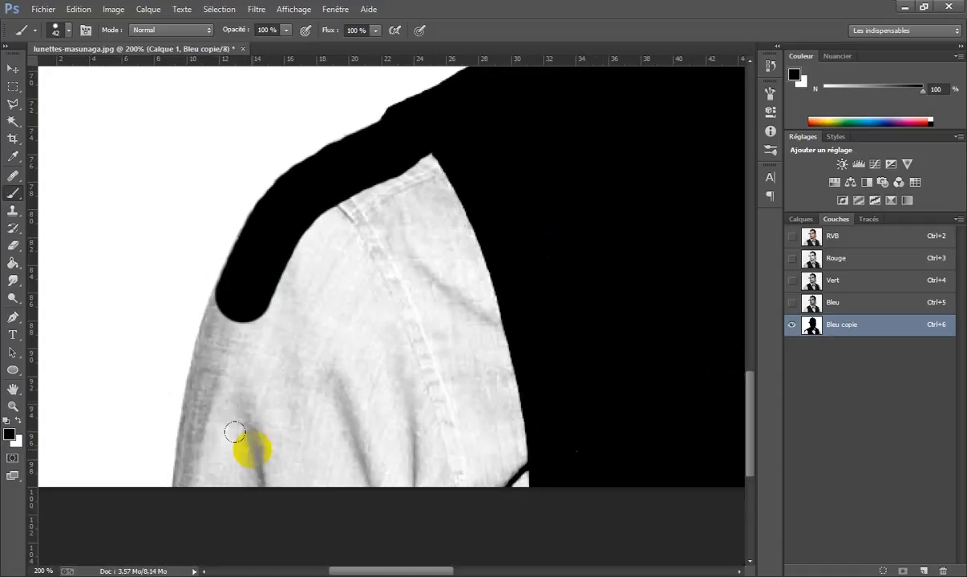
{"action": "left_click", "coordinate": [184, 466], "text": "shift"}
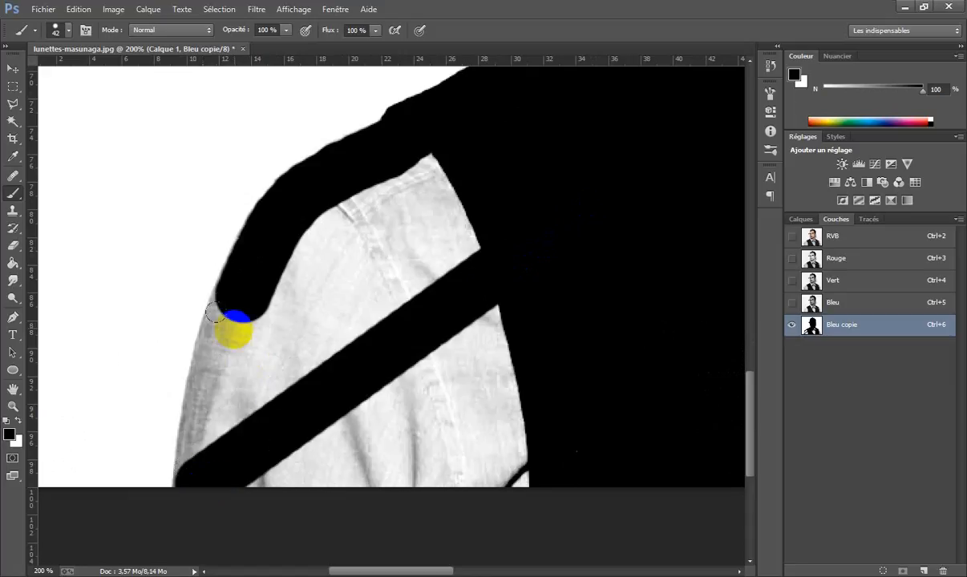
{"action": "left_click", "coordinate": [218, 353], "text": "shift"}
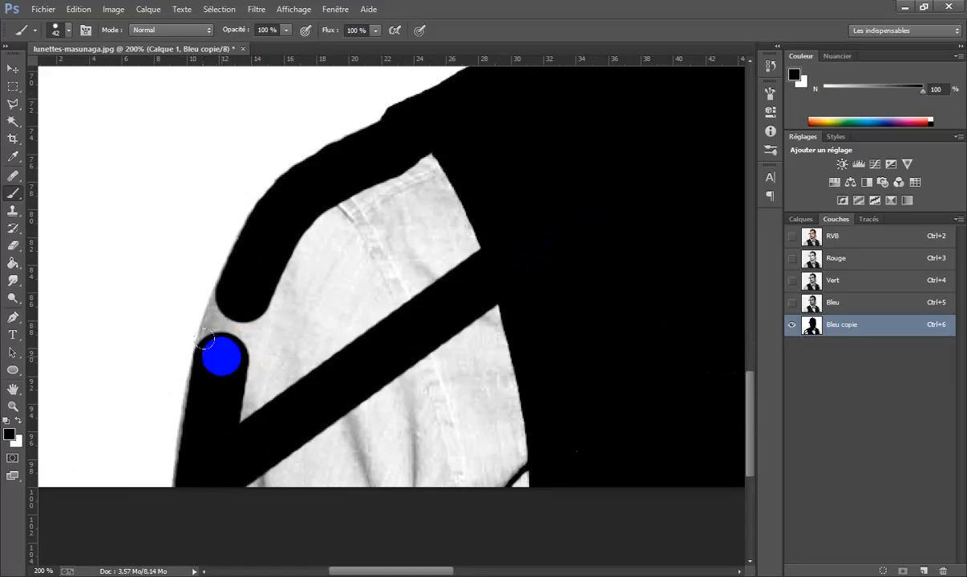
{"action": "left_click", "coordinate": [221, 295], "text": "shift"}
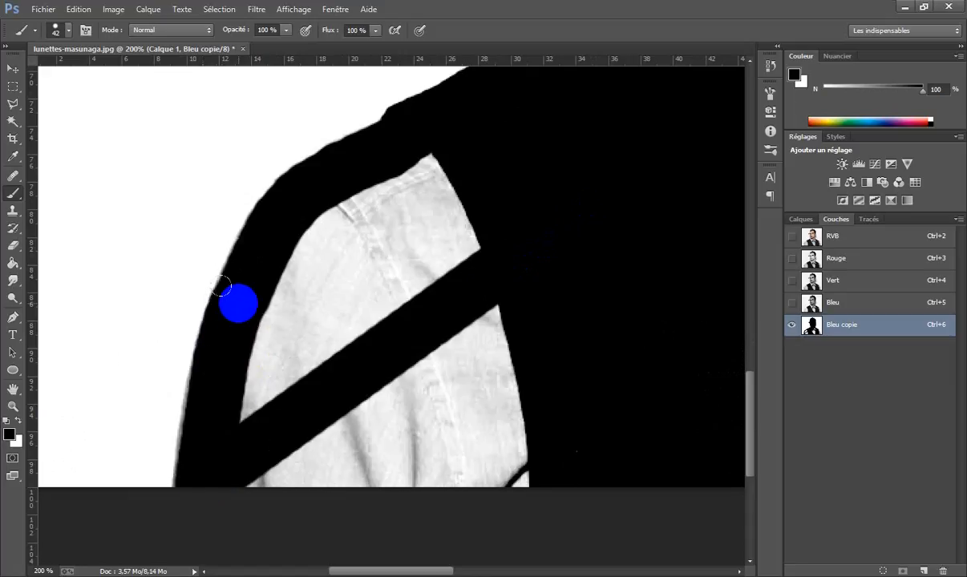
{"action": "mouse_move", "coordinate": [222, 287]}
{"action": "left_mouse_down"}
{"action": "mouse_move", "coordinate": [280, 295]}
{"action": "mouse_move", "coordinate": [307, 232]}
{"action": "mouse_move", "coordinate": [278, 312]}
{"action": "mouse_move", "coordinate": [249, 453]}
{"action": "mouse_move", "coordinate": [261, 470]}
{"action": "mouse_move", "coordinate": [341, 197]}
{"action": "mouse_move", "coordinate": [265, 499]}
{"action": "mouse_move", "coordinate": [312, 397]}
{"action": "mouse_move", "coordinate": [372, 192]}
{"action": "mouse_move", "coordinate": [323, 464]}
{"action": "mouse_move", "coordinate": [349, 418]}
{"action": "mouse_move", "coordinate": [418, 181]}
{"action": "mouse_move", "coordinate": [439, 170]}
{"action": "mouse_move", "coordinate": [405, 242]}
{"action": "mouse_move", "coordinate": [377, 337]}
{"action": "mouse_move", "coordinate": [486, 196]}
{"action": "mouse_move", "coordinate": [404, 322]}
{"action": "mouse_move", "coordinate": [469, 289]}
{"action": "mouse_move", "coordinate": [483, 308]}
{"action": "mouse_move", "coordinate": [348, 409]}
{"action": "mouse_move", "coordinate": [330, 393]}
{"action": "mouse_move", "coordinate": [534, 328]}
{"action": "mouse_move", "coordinate": [420, 370]}
{"action": "mouse_move", "coordinate": [417, 397]}
{"action": "mouse_move", "coordinate": [502, 408]}
{"action": "mouse_move", "coordinate": [380, 441]}
{"action": "mouse_move", "coordinate": [386, 464]}
{"action": "mouse_move", "coordinate": [340, 467]}
{"action": "mouse_move", "coordinate": [575, 449]}
{"action": "mouse_move", "coordinate": [596, 417]}
{"action": "left_mouse_up"}
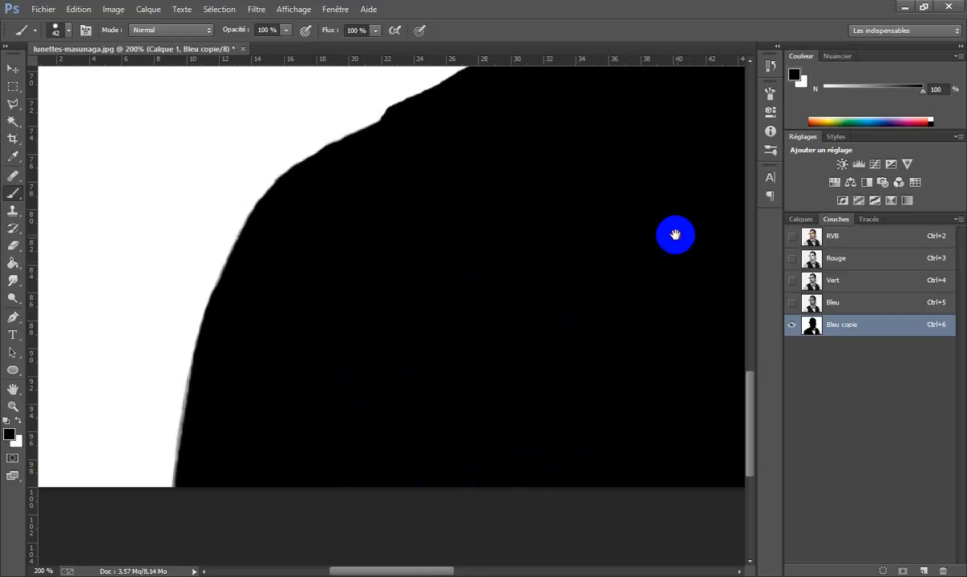
Step: Paint the shirt front, the bow tie and the remaining part of the collar solid black
{"action": "mouse_move", "coordinate": [676, 235]}
{"action": "left_mouse_down"}
{"action": "mouse_move", "coordinate": [503, 387]}
{"action": "mouse_move", "coordinate": [443, 470]}
{"action": "left_mouse_up"}
{"action": "left_click_drag", "start_coordinate": [607, 385], "coordinate": [574, 377]}
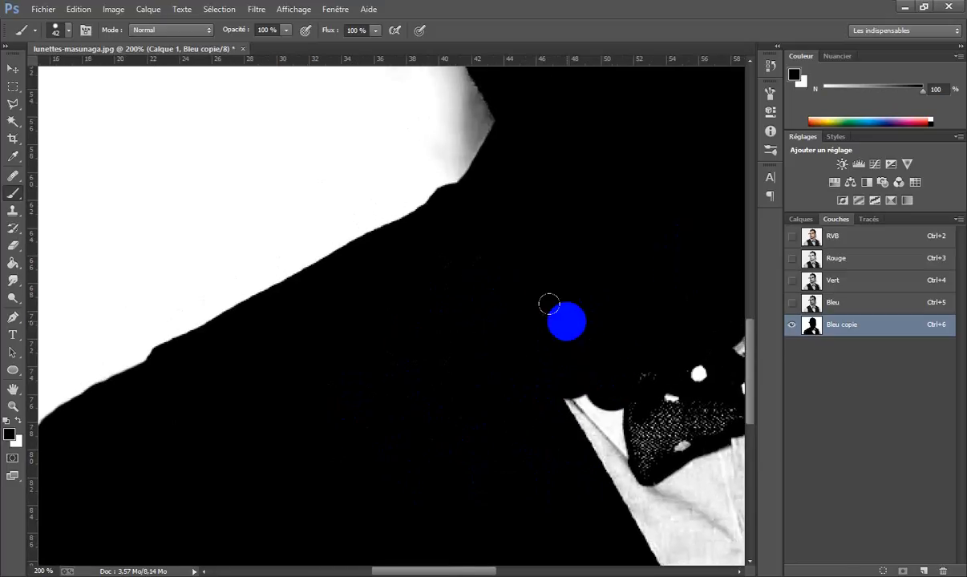
{"action": "mouse_move", "coordinate": [611, 301]}
{"action": "left_mouse_down"}
{"action": "mouse_move", "coordinate": [587, 272]}
{"action": "mouse_move", "coordinate": [443, 169]}
{"action": "mouse_move", "coordinate": [309, 112]}
{"action": "left_mouse_up"}
{"action": "mouse_move", "coordinate": [269, 162]}
{"action": "left_mouse_down"}
{"action": "mouse_move", "coordinate": [295, 182]}
{"action": "mouse_move", "coordinate": [382, 161]}
{"action": "mouse_move", "coordinate": [412, 182]}
{"action": "mouse_move", "coordinate": [540, 199]}
{"action": "mouse_move", "coordinate": [364, 313]}
{"action": "mouse_move", "coordinate": [395, 280]}
{"action": "mouse_move", "coordinate": [451, 295]}
{"action": "mouse_move", "coordinate": [539, 260]}
{"action": "mouse_move", "coordinate": [379, 372]}
{"action": "mouse_move", "coordinate": [574, 323]}
{"action": "mouse_move", "coordinate": [450, 352]}
{"action": "mouse_move", "coordinate": [299, 431]}
{"action": "mouse_move", "coordinate": [436, 426]}
{"action": "mouse_move", "coordinate": [381, 451]}
{"action": "mouse_move", "coordinate": [584, 396]}
{"action": "mouse_move", "coordinate": [489, 464]}
{"action": "mouse_move", "coordinate": [537, 494]}
{"action": "mouse_move", "coordinate": [418, 511]}
{"action": "mouse_move", "coordinate": [543, 301]}
{"action": "mouse_move", "coordinate": [564, 177]}
{"action": "mouse_move", "coordinate": [579, 290]}
{"action": "mouse_move", "coordinate": [572, 439]}
{"action": "left_mouse_up"}
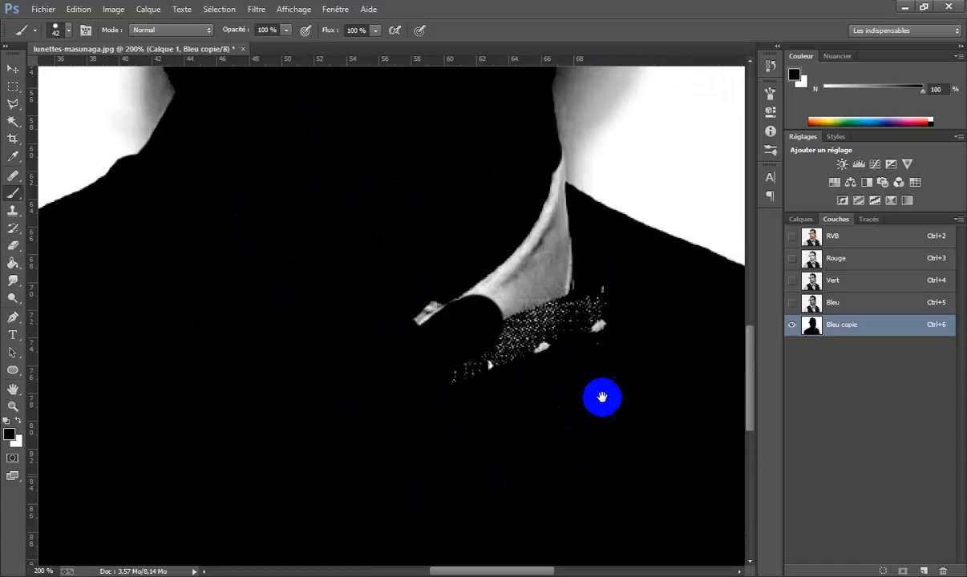
{"action": "mouse_move", "coordinate": [619, 327]}
{"action": "left_mouse_down"}
{"action": "mouse_move", "coordinate": [473, 318]}
{"action": "mouse_move", "coordinate": [576, 291]}
{"action": "mouse_move", "coordinate": [460, 332]}
{"action": "mouse_move", "coordinate": [516, 285]}
{"action": "mouse_move", "coordinate": [472, 279]}
{"action": "mouse_move", "coordinate": [438, 320]}
{"action": "mouse_move", "coordinate": [546, 282]}
{"action": "mouse_move", "coordinate": [553, 261]}
{"action": "mouse_move", "coordinate": [529, 207]}
{"action": "mouse_move", "coordinate": [547, 226]}
{"action": "mouse_move", "coordinate": [521, 172]}
{"action": "left_mouse_up"}
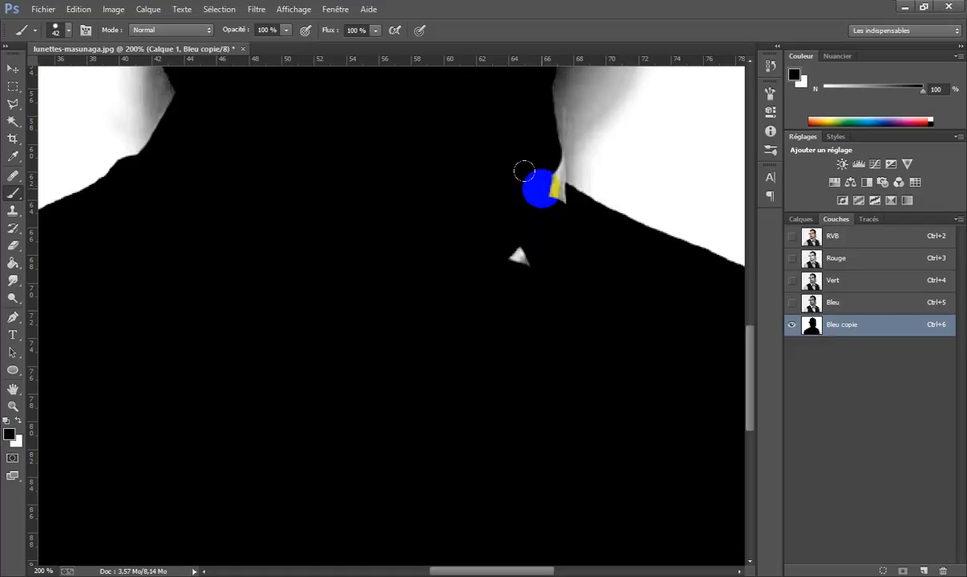
{"action": "mouse_move", "coordinate": [519, 164]}
{"action": "left_mouse_down"}
{"action": "mouse_move", "coordinate": [517, 149]}
{"action": "mouse_move", "coordinate": [501, 190]}
{"action": "mouse_move", "coordinate": [494, 287]}
{"action": "left_mouse_up"}
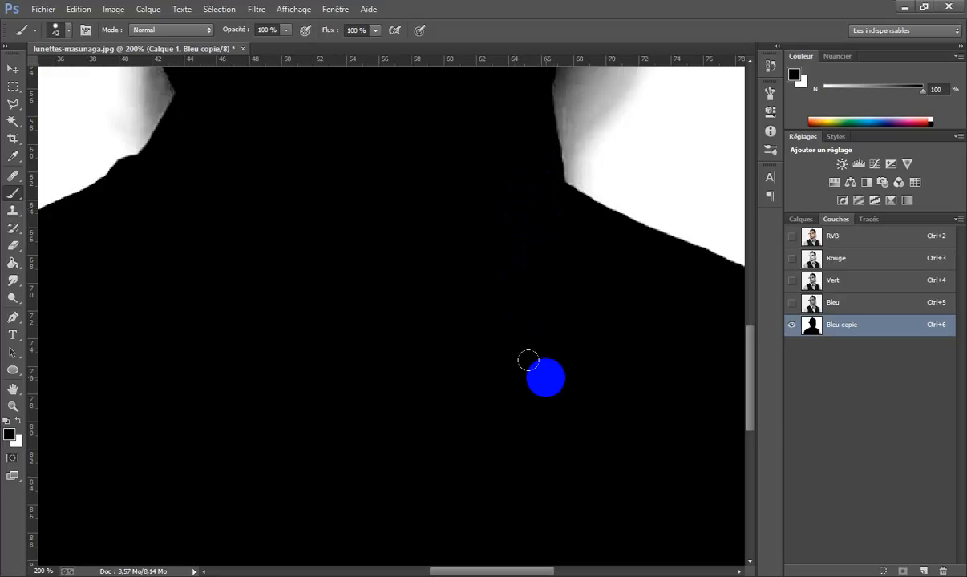
Step: Paint the shirt shoulder and sleeve on the image's right side solid black down to the lower edge
{"action": "mouse_move", "coordinate": [557, 418]}
{"action": "left_mouse_down"}
{"action": "mouse_move", "coordinate": [613, 423]}
{"action": "mouse_move", "coordinate": [333, 246]}
{"action": "mouse_move", "coordinate": [422, 298]}
{"action": "mouse_move", "coordinate": [530, 215]}
{"action": "mouse_move", "coordinate": [515, 151]}
{"action": "mouse_move", "coordinate": [464, 115]}
{"action": "mouse_move", "coordinate": [567, 160]}
{"action": "mouse_move", "coordinate": [624, 214]}
{"action": "left_mouse_up"}
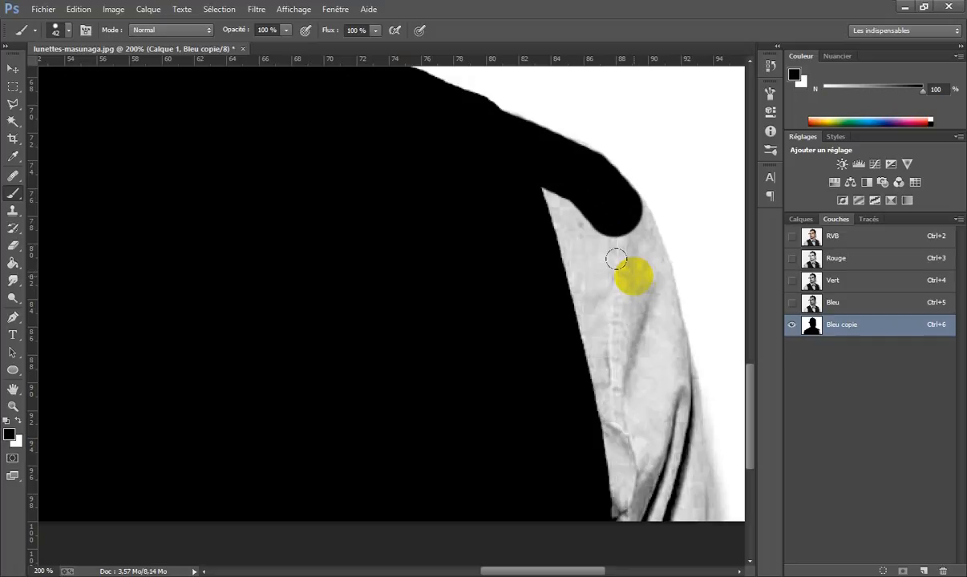
{"action": "mouse_move", "coordinate": [627, 266]}
{"action": "left_mouse_down"}
{"action": "mouse_move", "coordinate": [642, 289]}
{"action": "mouse_move", "coordinate": [653, 383]}
{"action": "mouse_move", "coordinate": [672, 409]}
{"action": "left_mouse_up"}
{"action": "left_click", "coordinate": [678, 503], "text": "shift"}
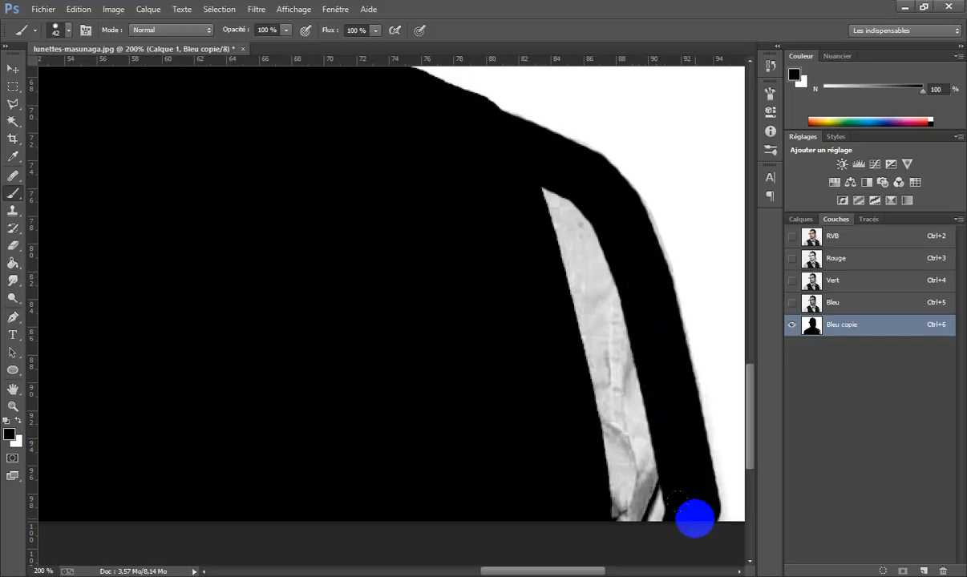
{"action": "mouse_move", "coordinate": [672, 500]}
{"action": "left_mouse_down"}
{"action": "mouse_move", "coordinate": [648, 461]}
{"action": "mouse_move", "coordinate": [629, 508]}
{"action": "mouse_move", "coordinate": [627, 482]}
{"action": "mouse_move", "coordinate": [569, 488]}
{"action": "mouse_move", "coordinate": [629, 444]}
{"action": "mouse_move", "coordinate": [524, 178]}
{"action": "mouse_move", "coordinate": [589, 266]}
{"action": "mouse_move", "coordinate": [617, 373]}
{"action": "mouse_move", "coordinate": [594, 465]}
{"action": "mouse_move", "coordinate": [576, 367]}
{"action": "mouse_move", "coordinate": [546, 423]}
{"action": "left_mouse_up"}
{"action": "scroll", "coordinate": [565, 444], "scroll_direction": "down", "scroll_amount": 2}
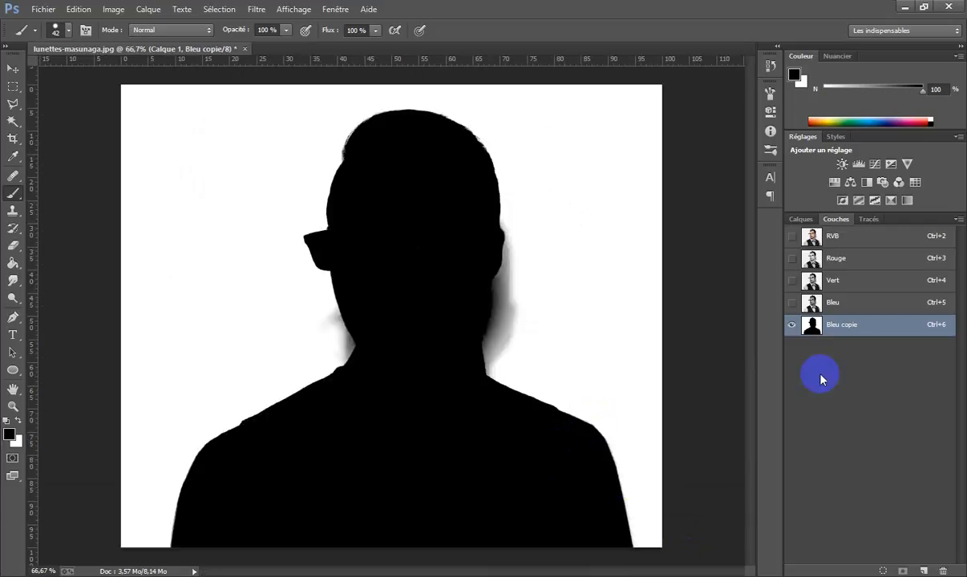
Step: Delete the background from Calque 1 using the Bleu copie channel as the selection, hide the Arrière-plan layer and deselect
{"action": "left_click", "coordinate": [812, 325], "text": "ctrl"}
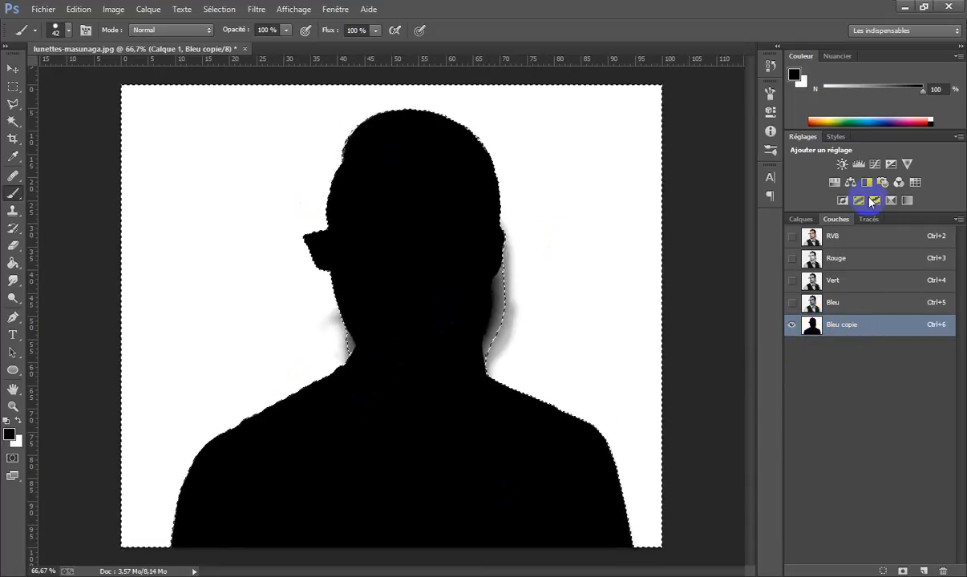
{"action": "left_click", "coordinate": [801, 219]}
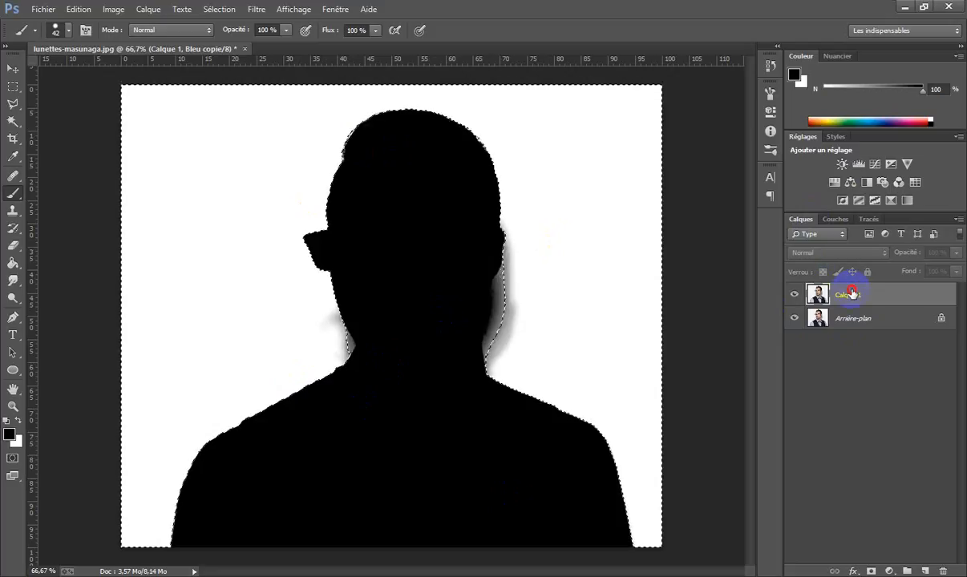
{"action": "left_click", "coordinate": [850, 293]}
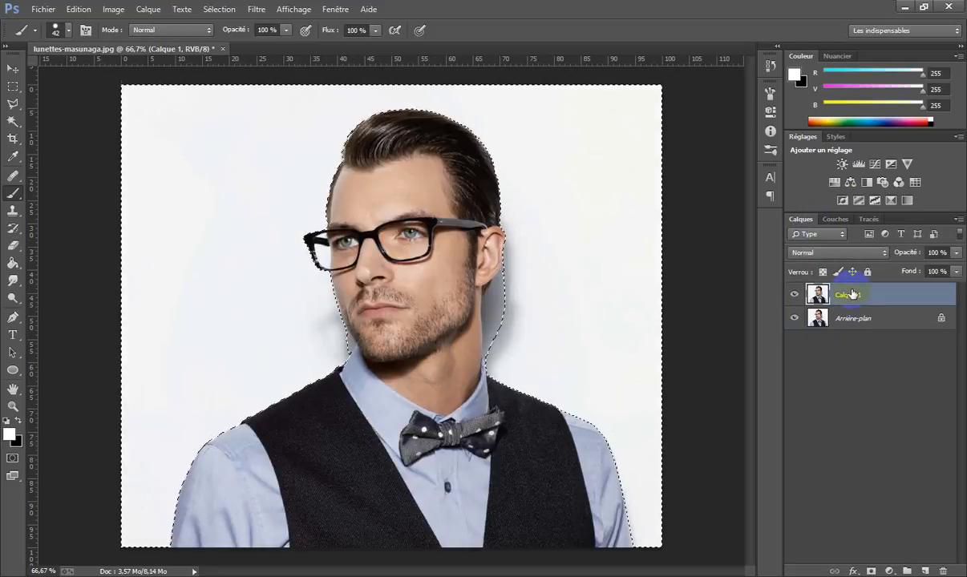
{"action": "left_click", "coordinate": [795, 318]}
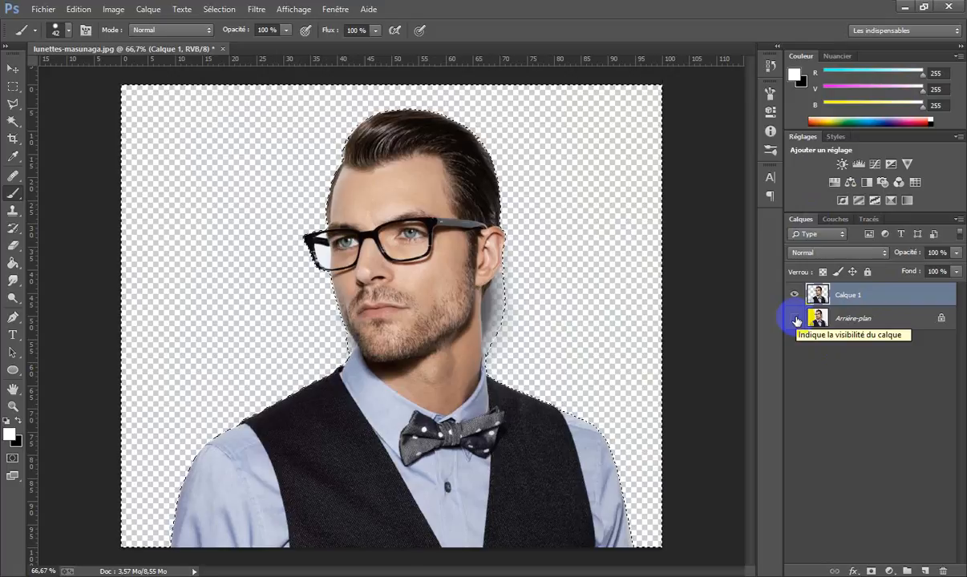
{"action": "key", "text": "ctrl+d"}
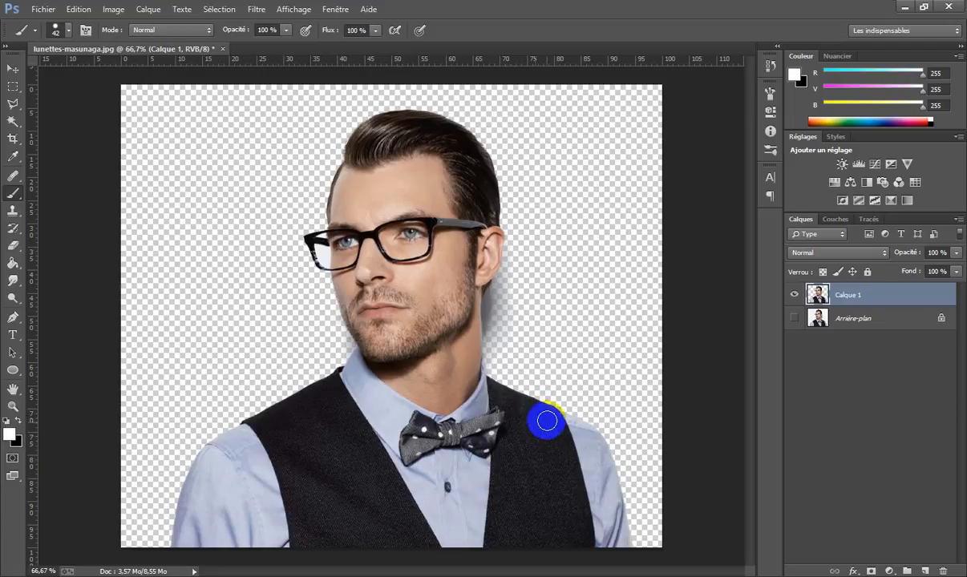
Step: Remove the white background left inside the glasses lens with the Magic Wand at a tolerance of 20
{"action": "left_click", "coordinate": [13, 120]}
{"action": "left_click", "coordinate": [318, 269]}
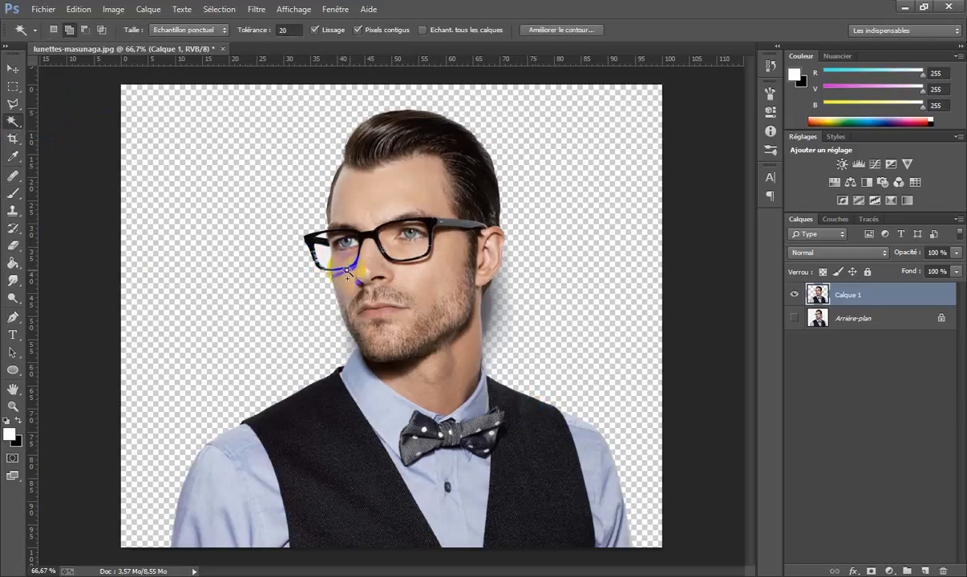
{"action": "left_click", "coordinate": [323, 240]}
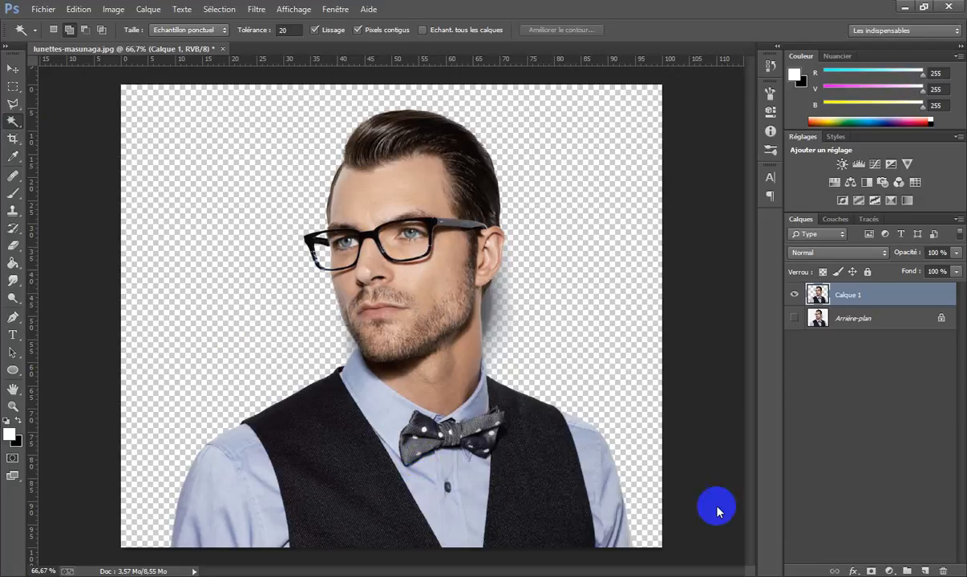
{"action": "left_click", "coordinate": [373, 395]}
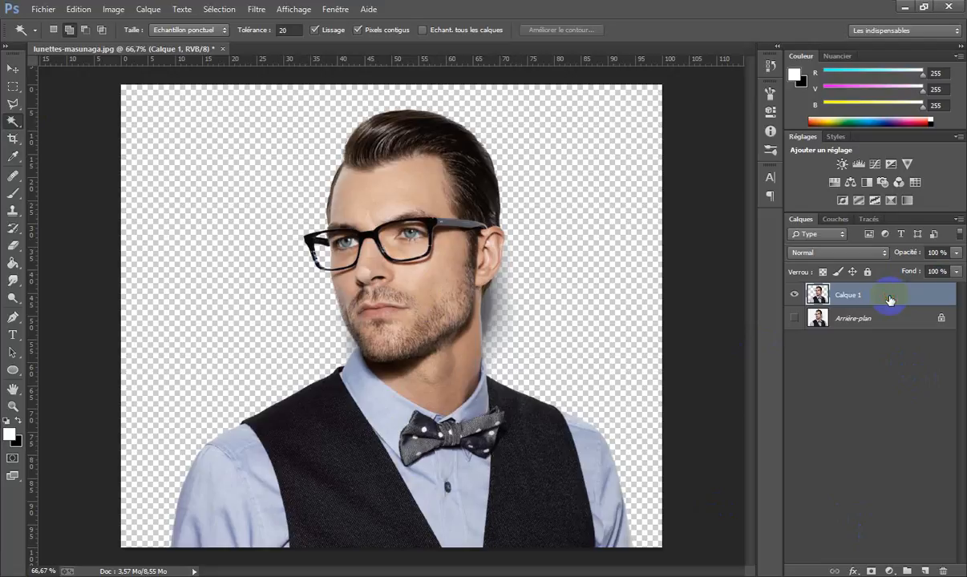
Step: Duplicate Calque 1 and add a Noir et blanc adjustment layer directly above the original
{"action": "key", "text": "ctrl+j"}
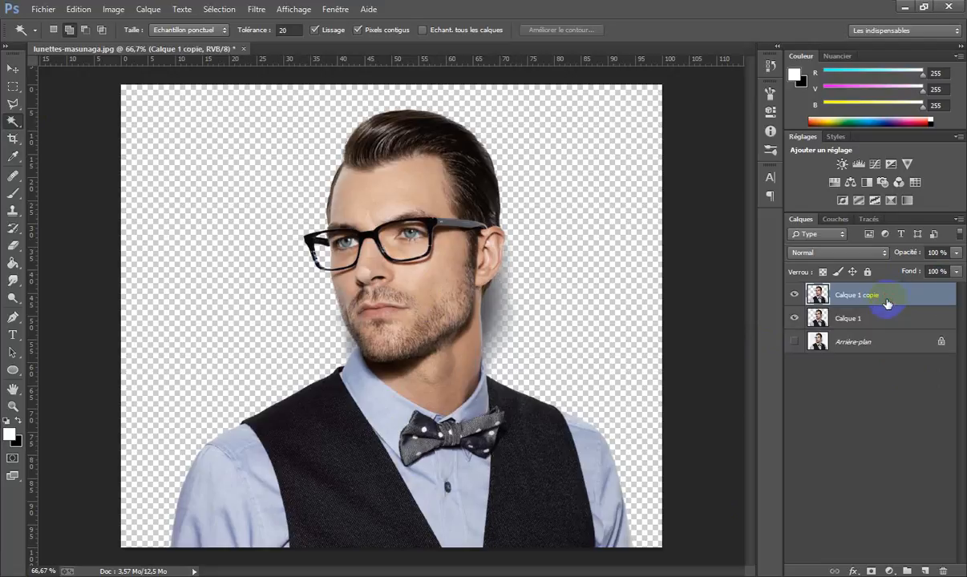
{"action": "left_click", "coordinate": [842, 320]}
{"action": "right_click", "coordinate": [851, 322]}
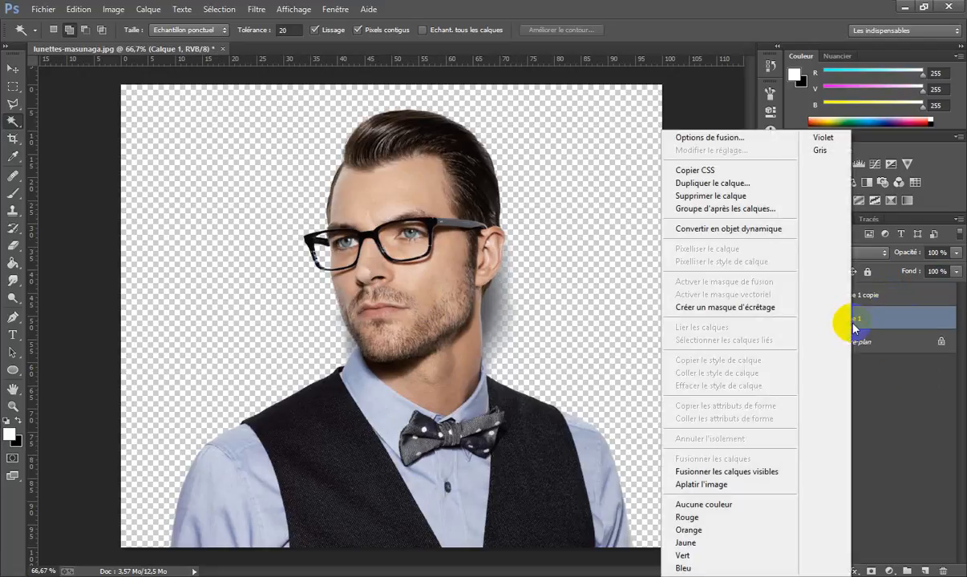
{"action": "left_click", "coordinate": [854, 322]}
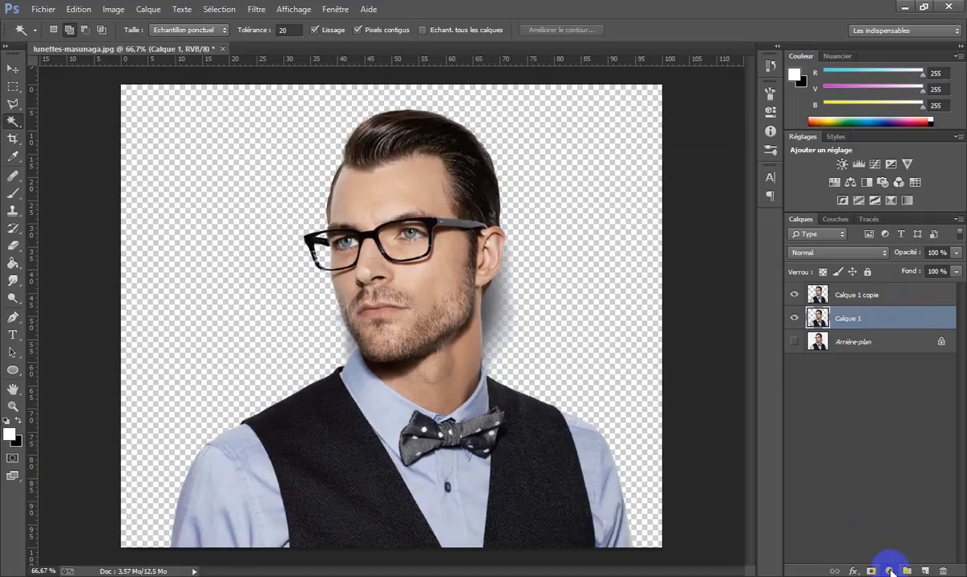
{"action": "left_click", "coordinate": [890, 571]}
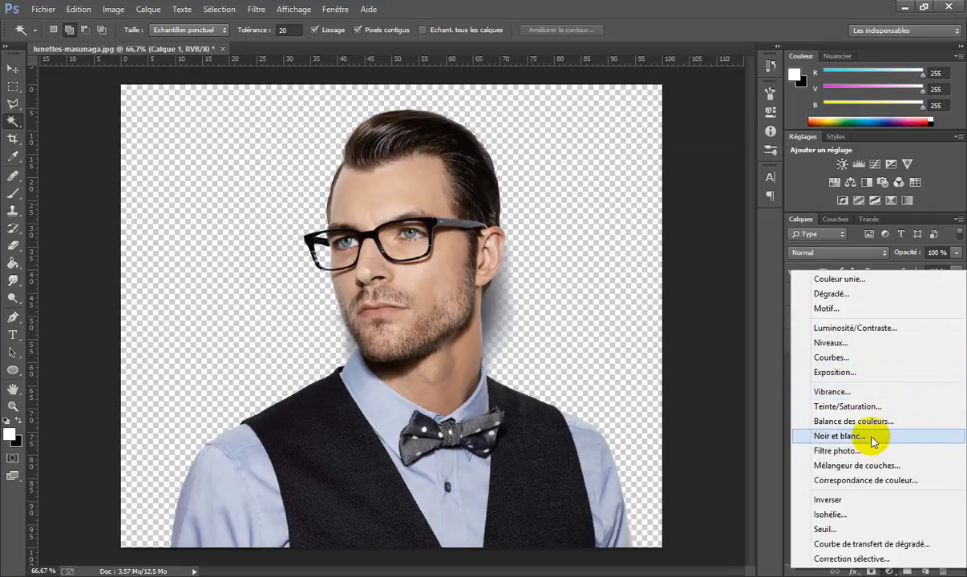
{"action": "left_click", "coordinate": [839, 436]}
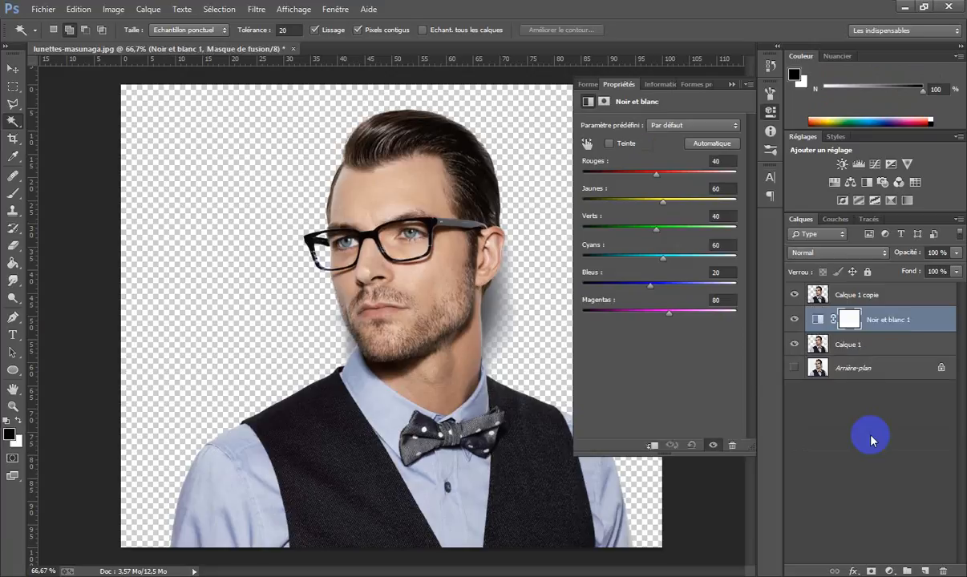
Step: Hide Calque 1 copie, clip the Noir et blanc adjustment to Calque 1 and merge it into that layer
{"action": "left_click", "coordinate": [795, 296]}
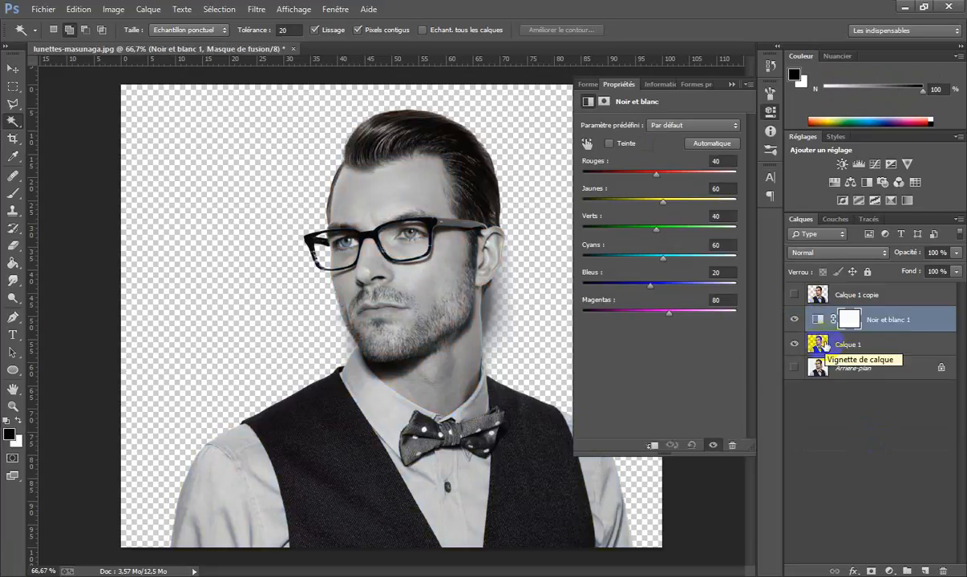
{"action": "left_click_drag", "start_coordinate": [825, 345], "coordinate": [824, 324]}
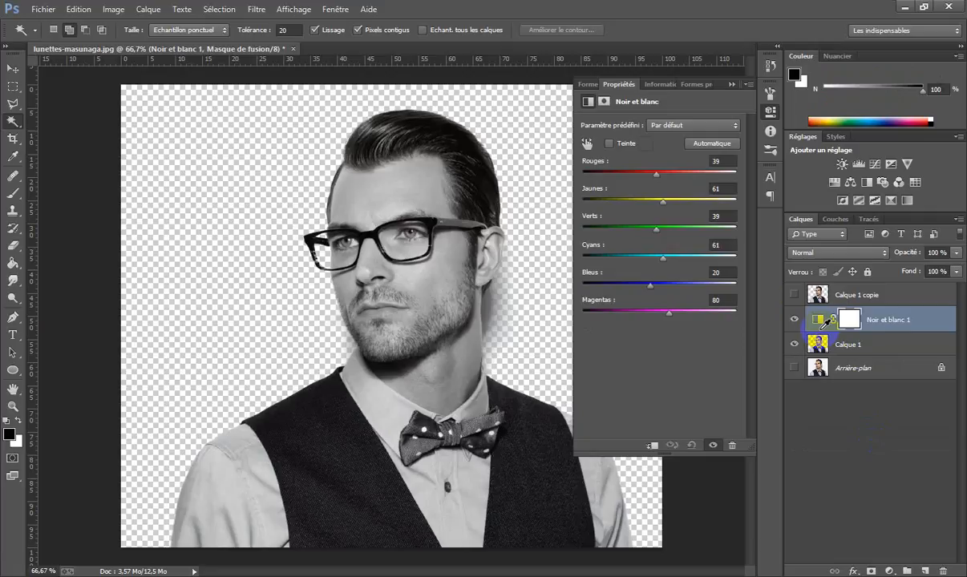
{"action": "left_click", "coordinate": [820, 324], "text": "alt"}
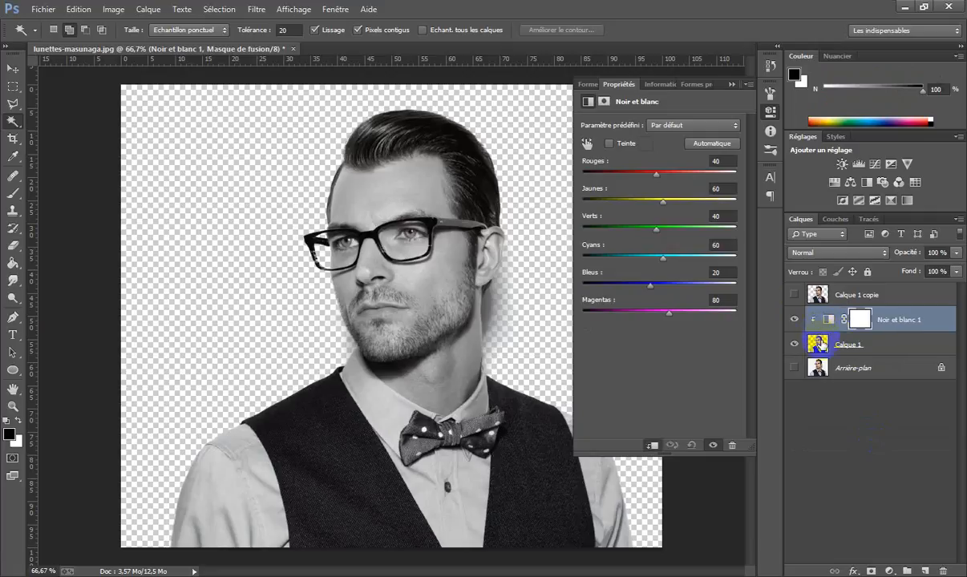
{"action": "right_click", "coordinate": [886, 316]}
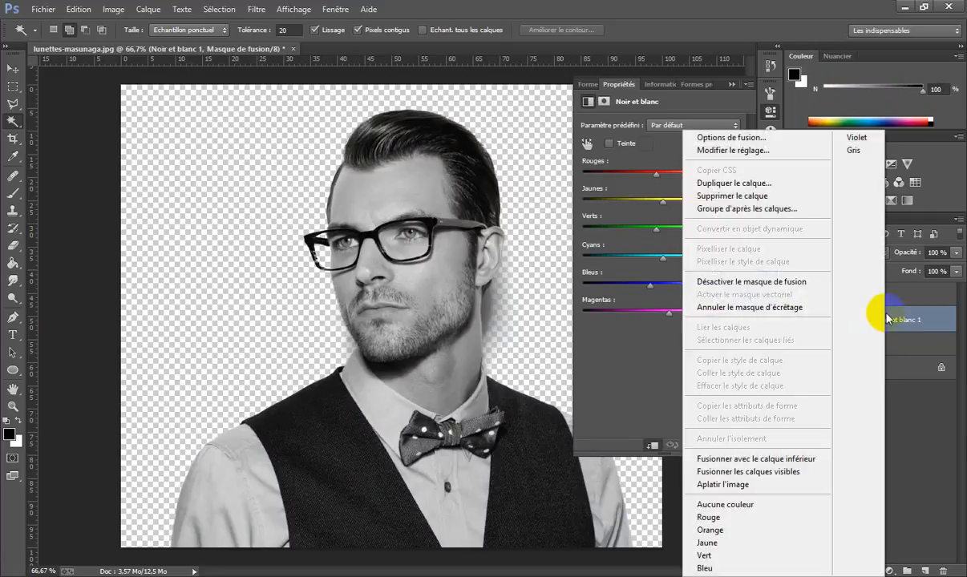
{"action": "left_click", "coordinate": [818, 459]}
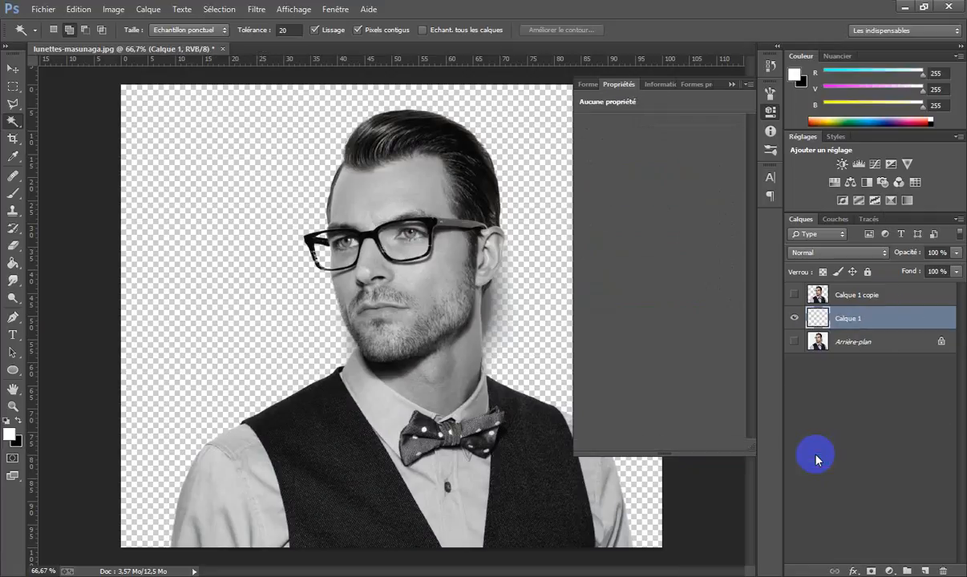
Step: Hide Calque 1, show Calque 1 copie and add a Teinte/Saturation adjustment layer above it, clipped to that layer
{"action": "left_click", "coordinate": [794, 318]}
{"action": "left_click", "coordinate": [794, 294]}
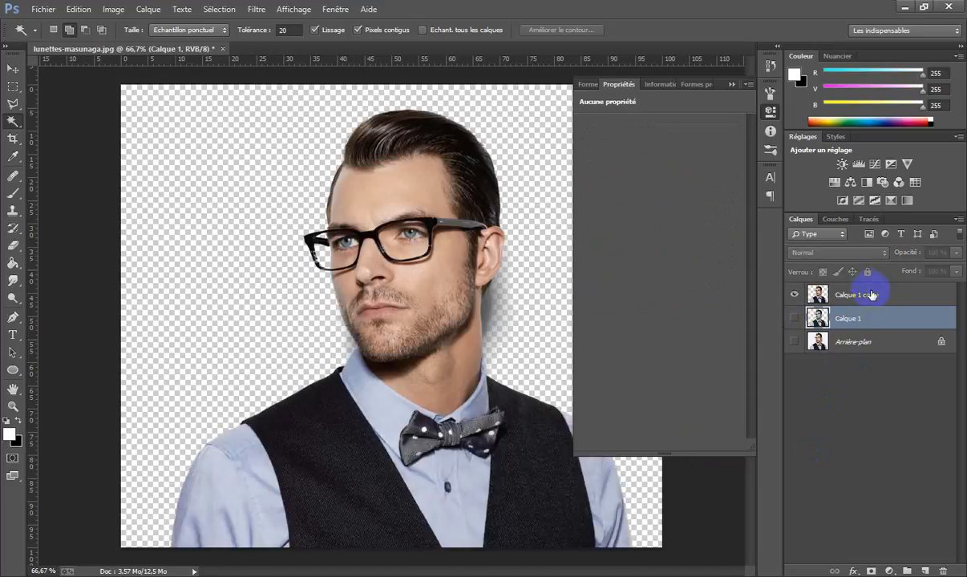
{"action": "left_click", "coordinate": [889, 571]}
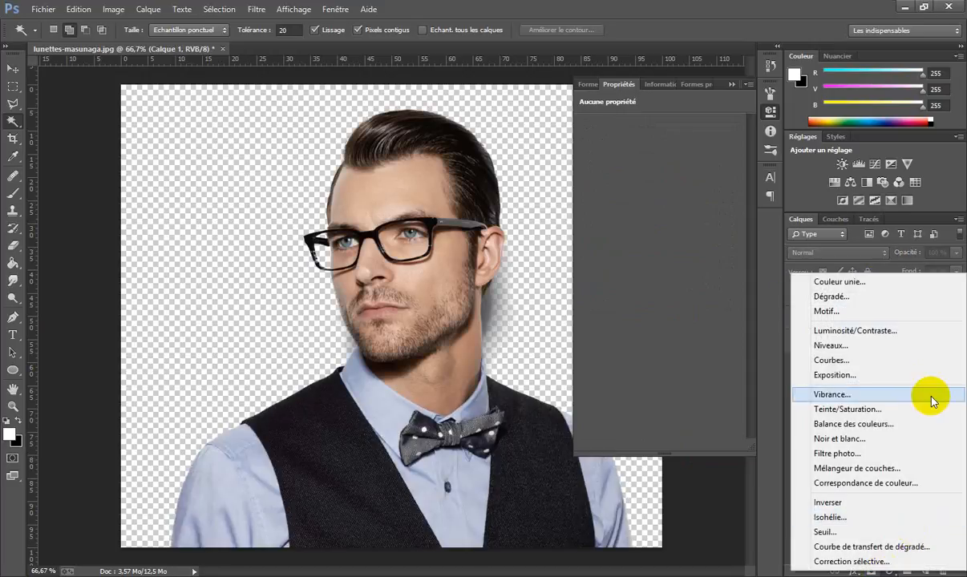
{"action": "left_click", "coordinate": [886, 410]}
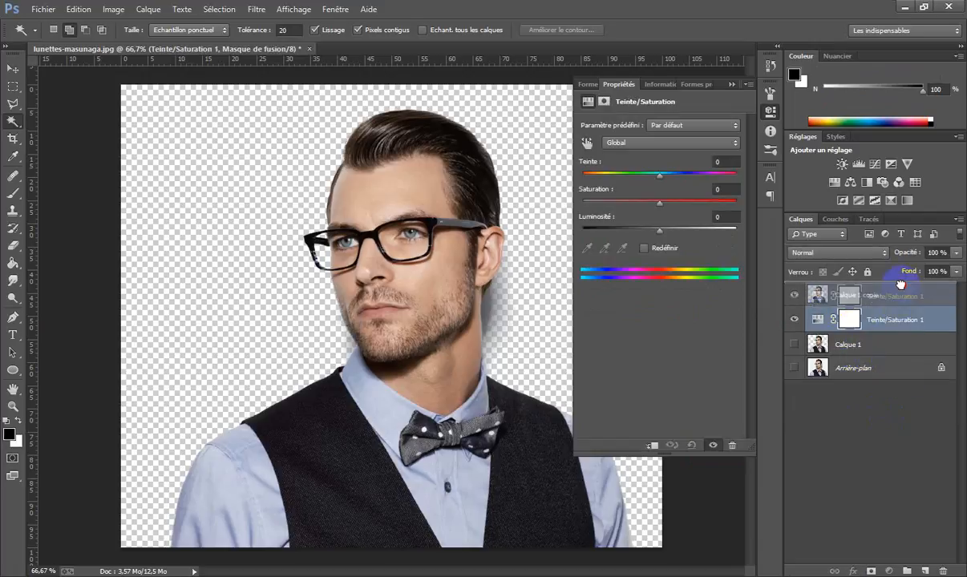
{"action": "left_click_drag", "start_coordinate": [883, 319], "coordinate": [827, 298]}
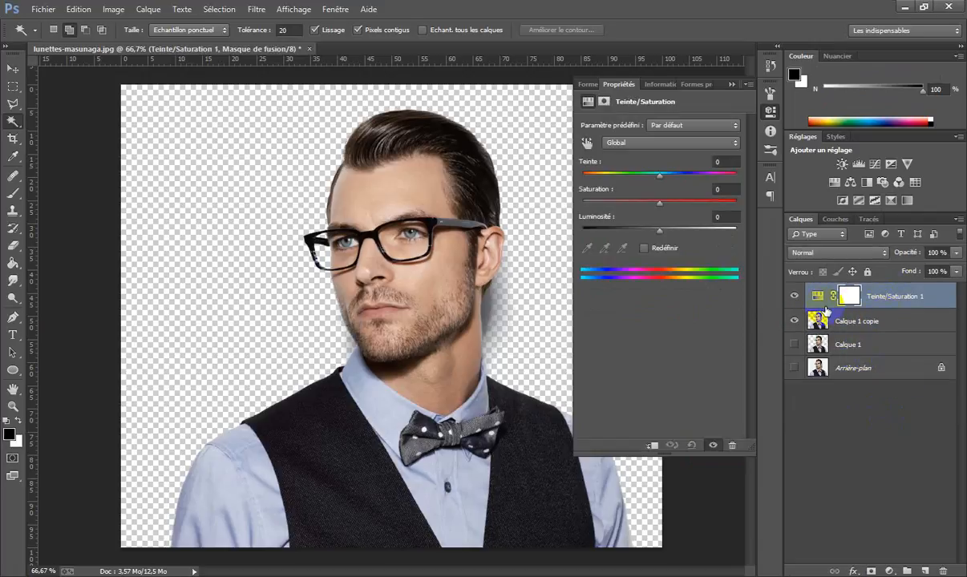
{"action": "left_click", "coordinate": [826, 307], "text": "alt"}
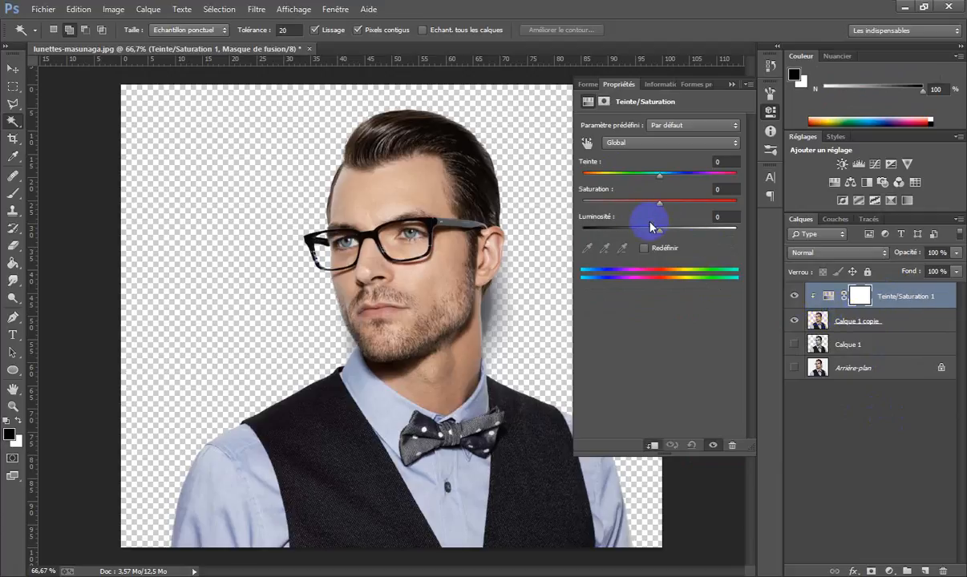
Step: Colorize the Teinte/Saturation adjustment with Redéfinir at hue 25 and saturation 47, and merge it into Calque 1 copie
{"action": "left_click", "coordinate": [645, 249]}
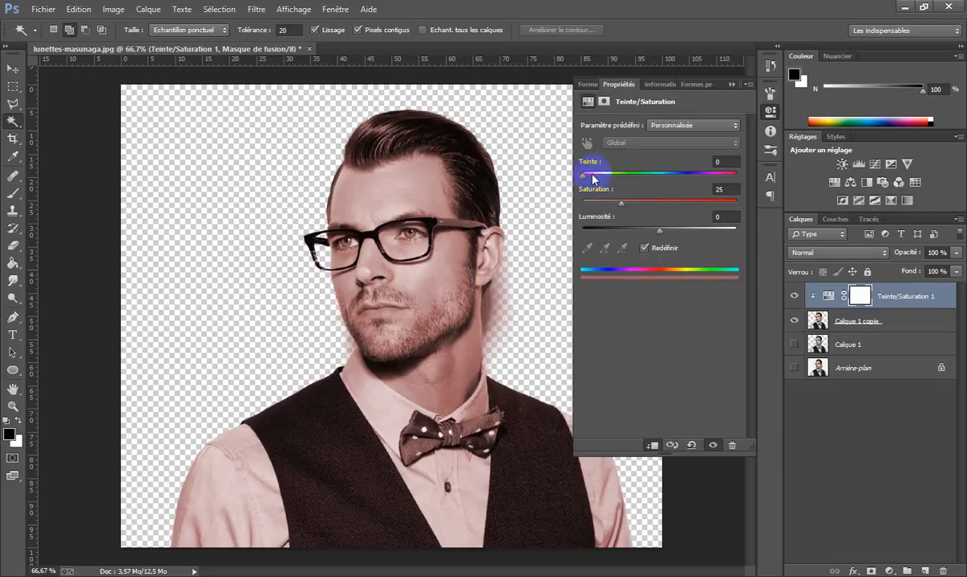
{"action": "left_click_drag", "start_coordinate": [593, 175], "coordinate": [594, 175]}
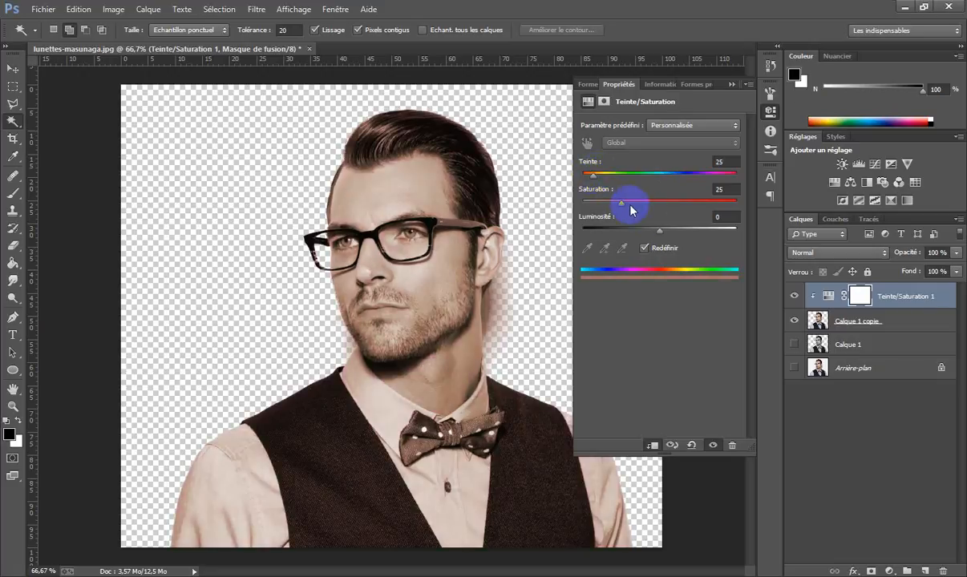
{"action": "left_click_drag", "start_coordinate": [623, 207], "coordinate": [660, 210]}
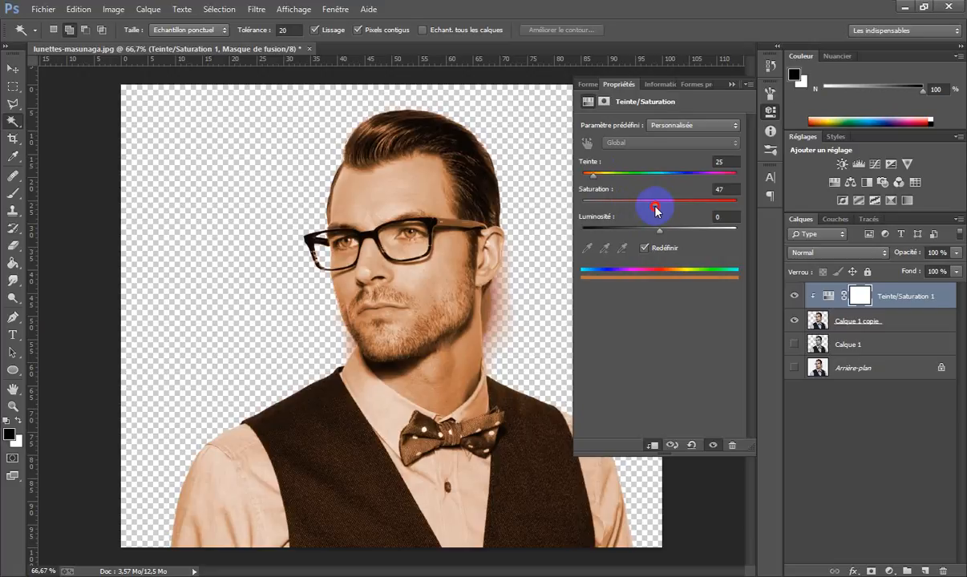
{"action": "right_click", "coordinate": [904, 302]}
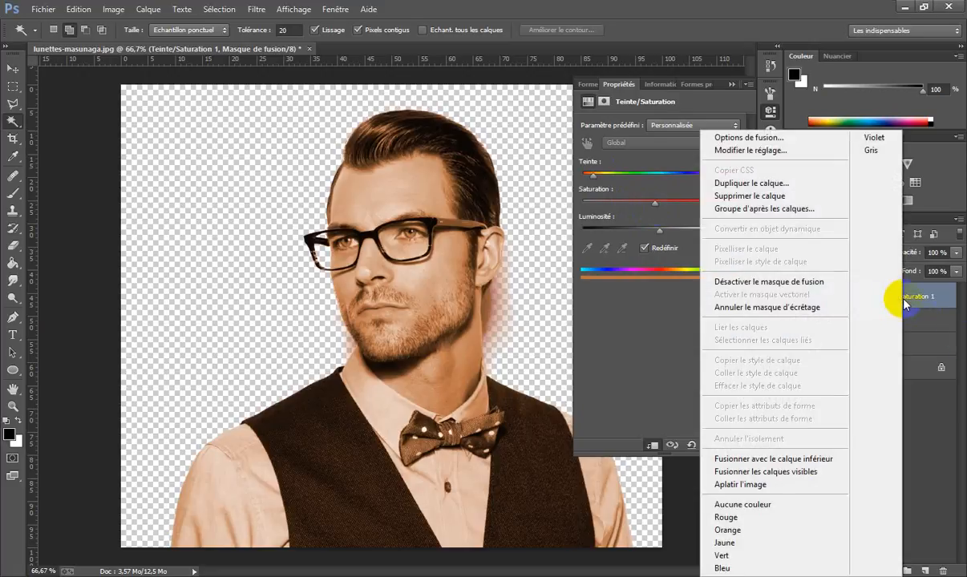
{"action": "left_click", "coordinate": [786, 461]}
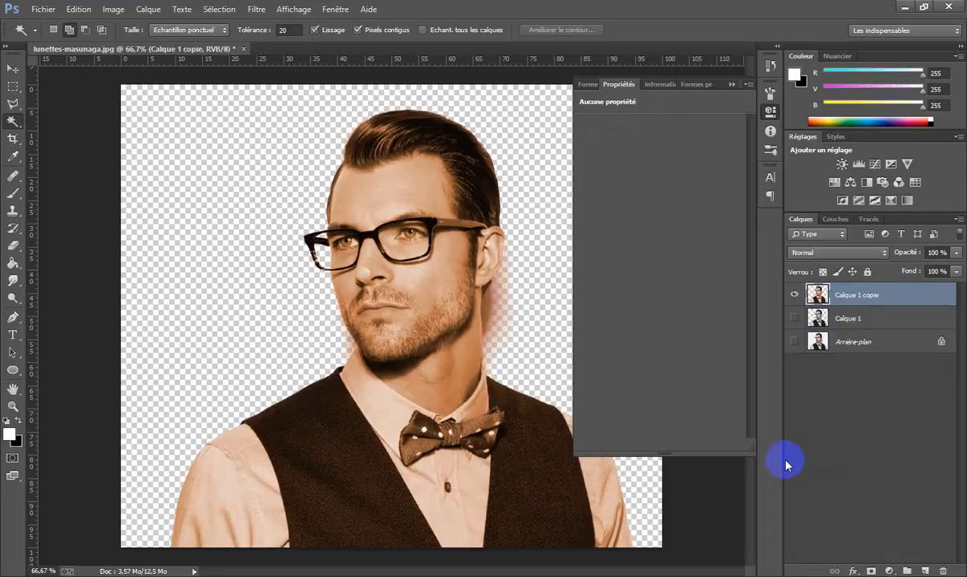
Step: Show Calque 1 and change the blending mode of Calque 1 copie to give the portrait stronger contrast
{"action": "left_click", "coordinate": [794, 322]}
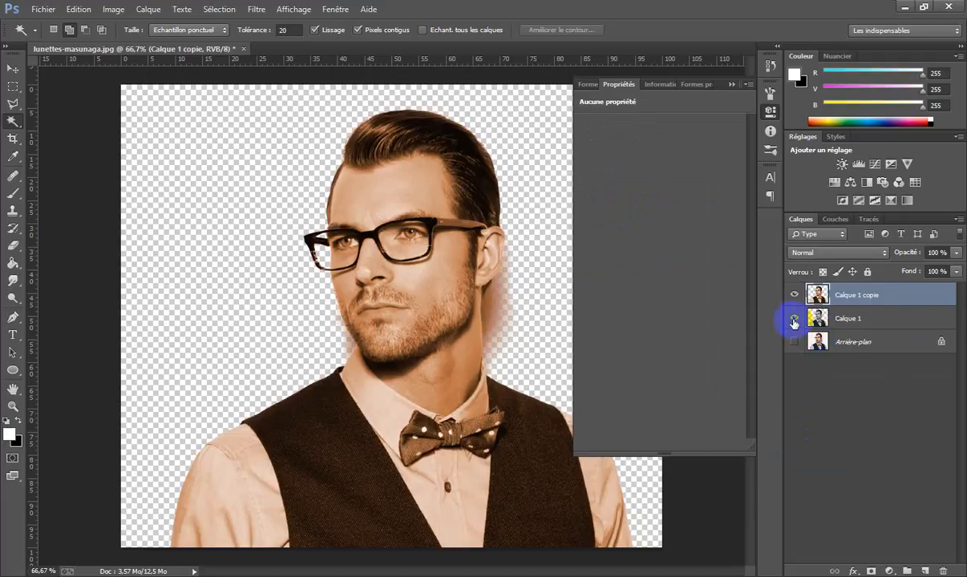
{"action": "left_click", "coordinate": [886, 253]}
{"action": "left_click", "coordinate": [831, 161]}
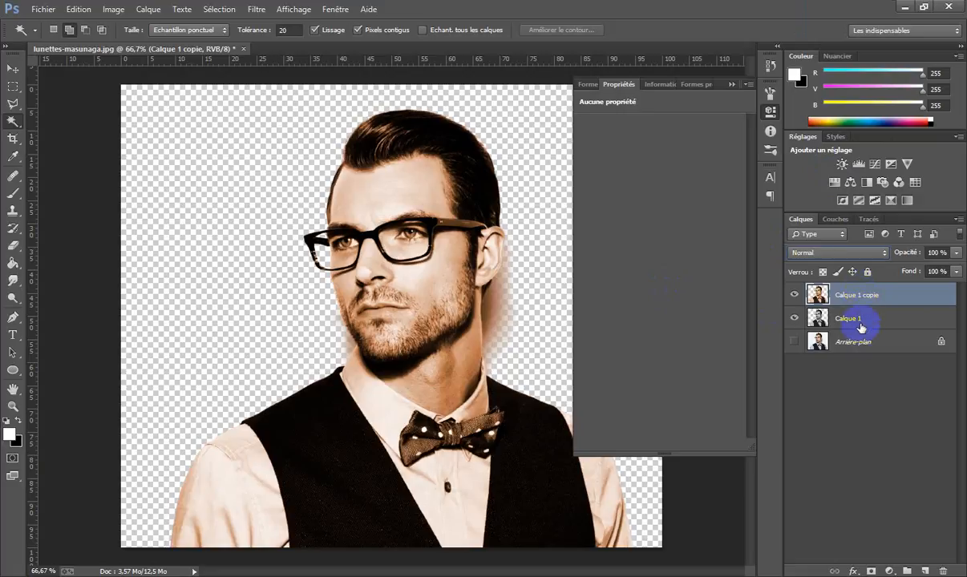
Step: Import 000.png from the visage typographie folder as a layer directly above Calque 1
{"action": "left_click", "coordinate": [861, 323]}
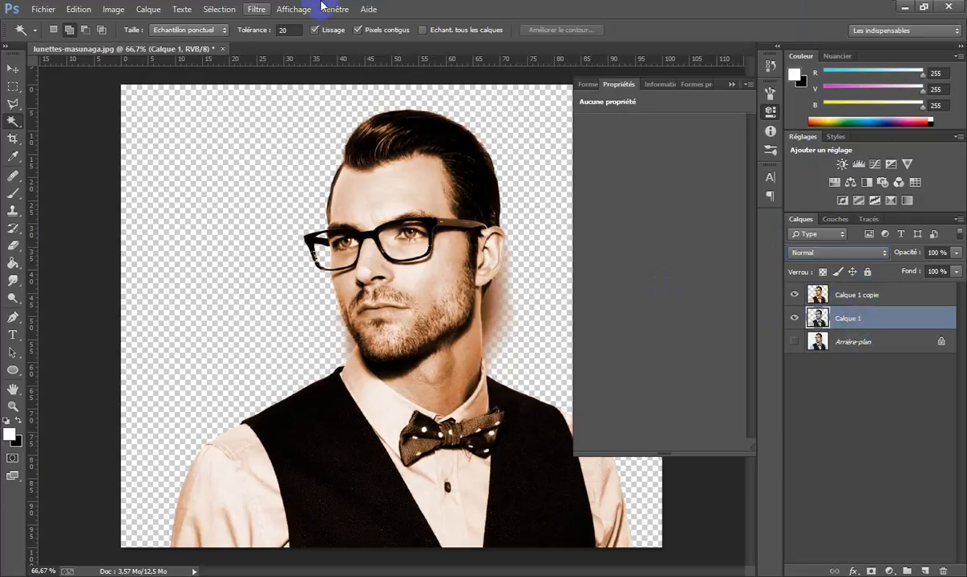
{"action": "left_click", "coordinate": [44, 9]}
{"action": "mouse_move", "coordinate": [83, 264]}
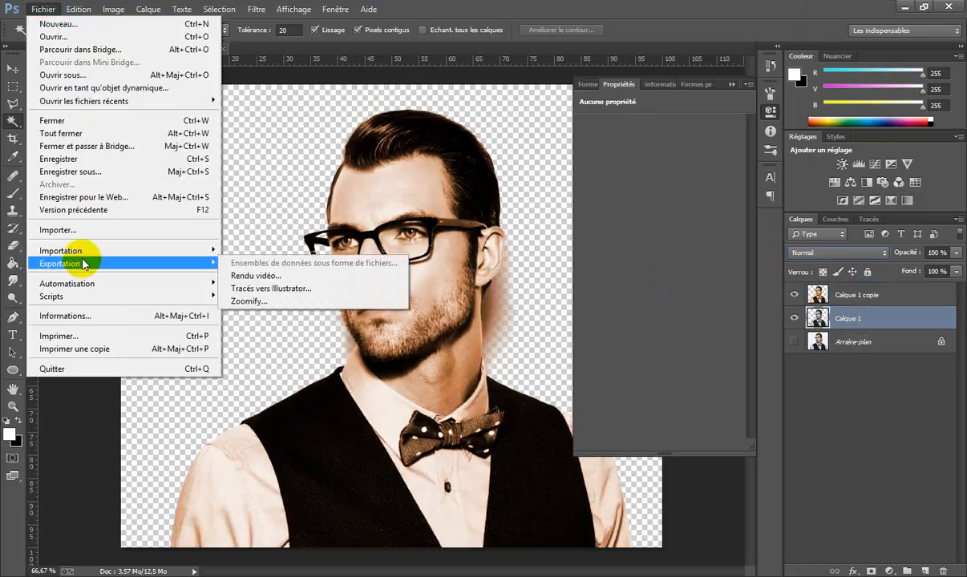
{"action": "left_click", "coordinate": [80, 230]}
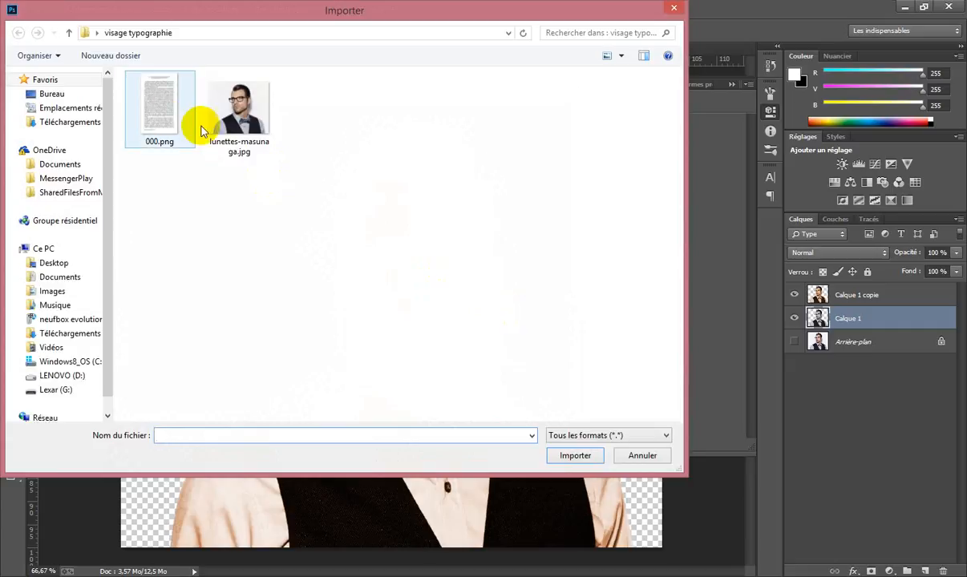
{"action": "left_click", "coordinate": [191, 127]}
{"action": "left_click", "coordinate": [569, 456]}
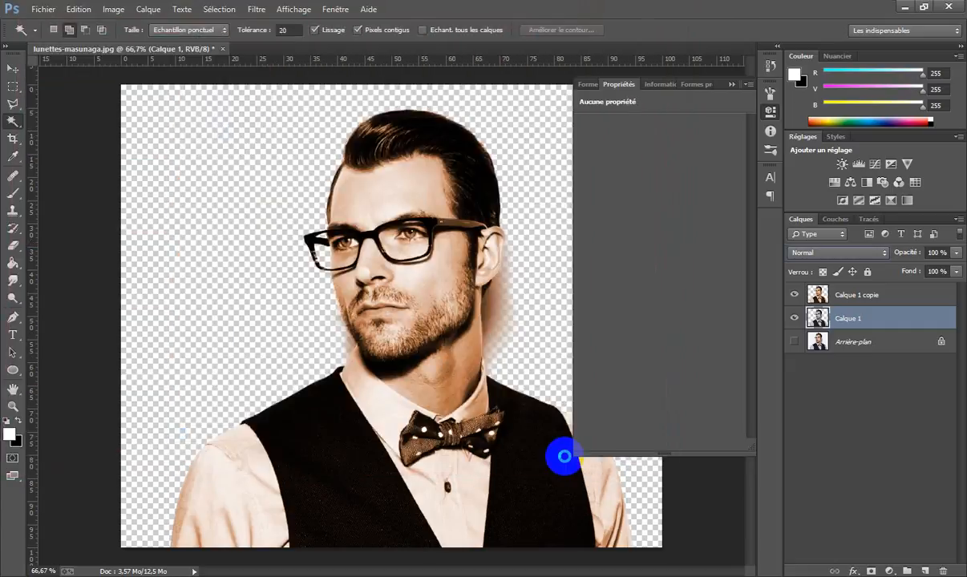
{"action": "left_click", "coordinate": [732, 83]}
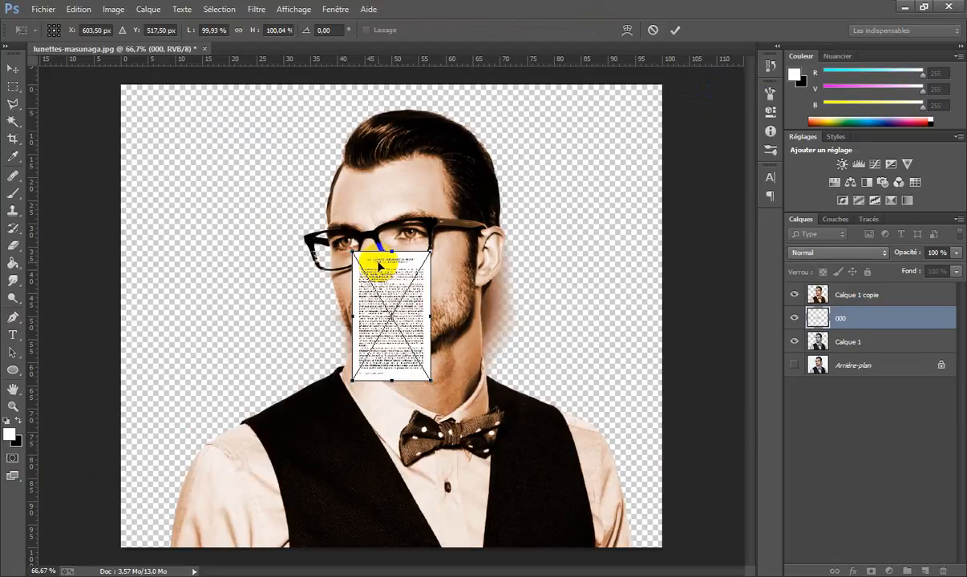
Step: Enlarge the imported text page to about 671% width and 425% height so it covers most of the canvas
{"action": "left_click_drag", "start_coordinate": [355, 254], "coordinate": [190, 94]}
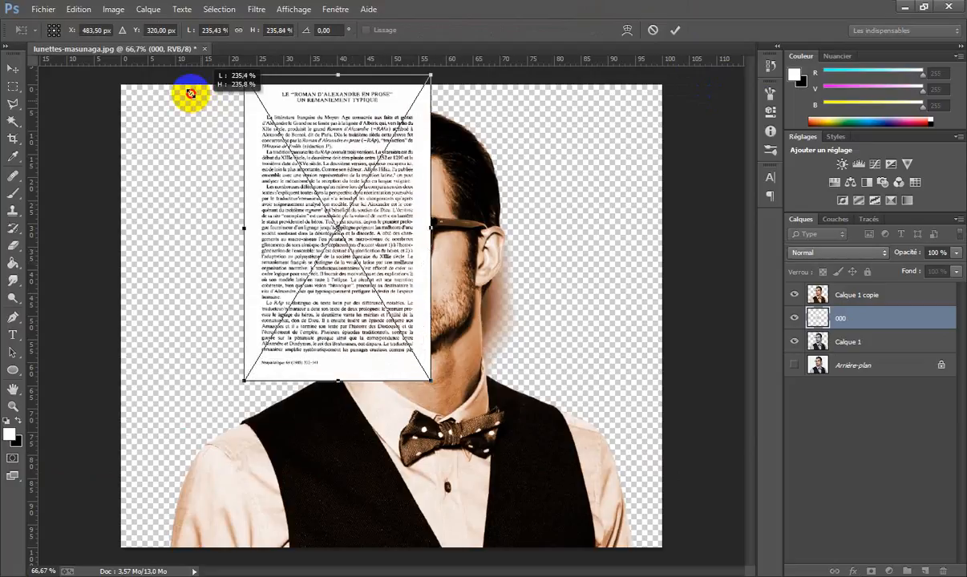
{"action": "left_click_drag", "start_coordinate": [430, 382], "coordinate": [654, 559]}
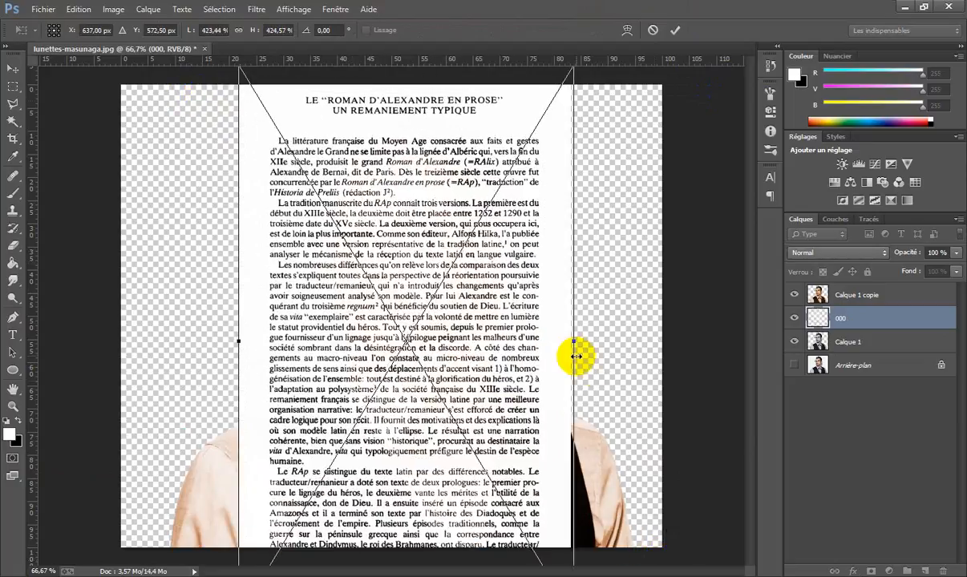
{"action": "left_click_drag", "start_coordinate": [574, 340], "coordinate": [653, 342]}
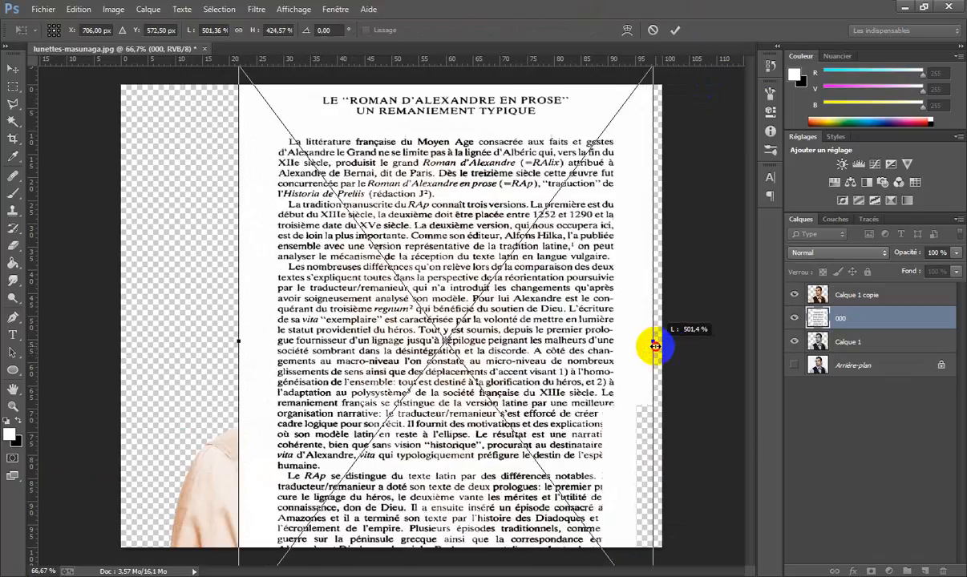
{"action": "left_click_drag", "start_coordinate": [239, 343], "coordinate": [122, 341]}
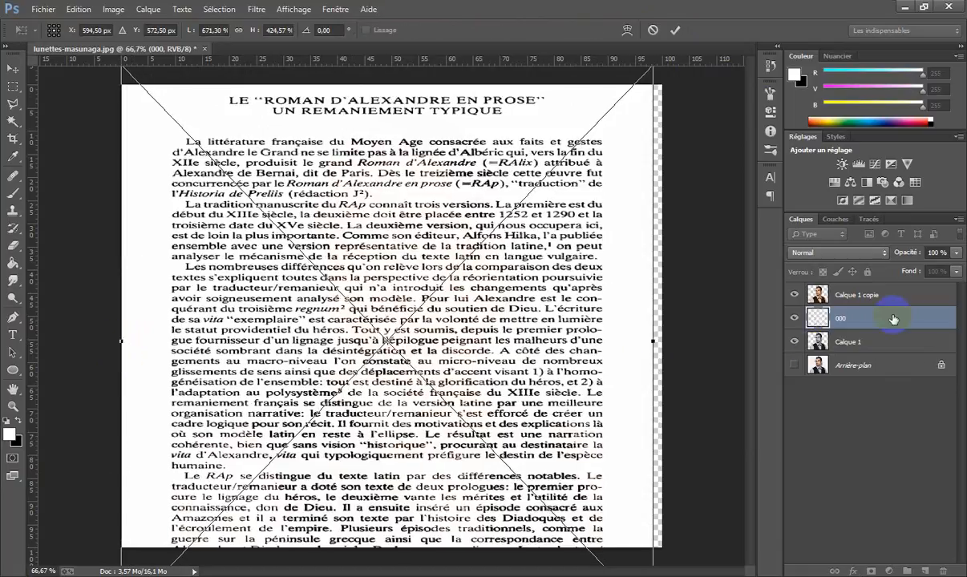
Step: Widen the text page to about 685% past the canvas's left edge at 64% opacity, and restore layer 000 to 100% opacity
{"action": "left_click", "coordinate": [955, 253]}
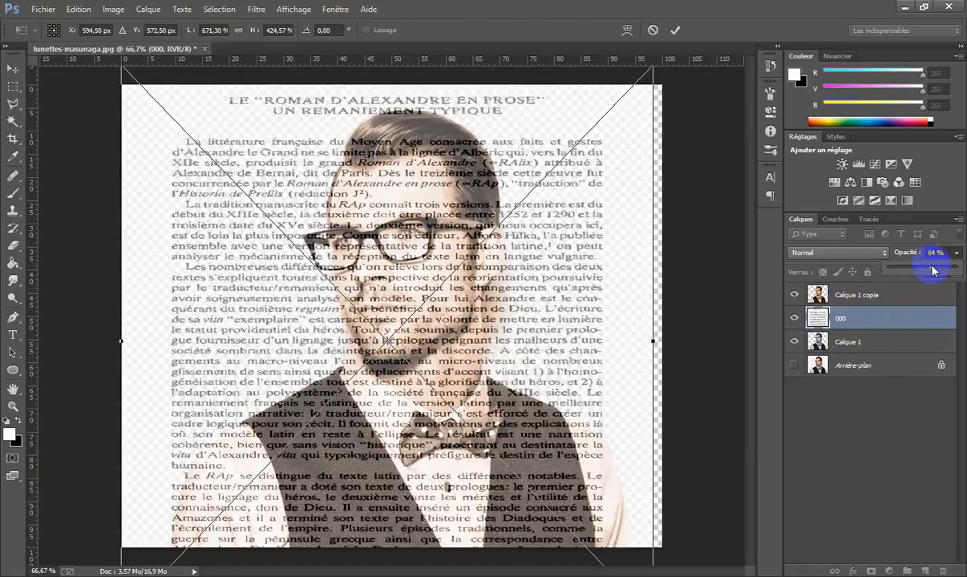
{"action": "left_click_drag", "start_coordinate": [122, 340], "coordinate": [110, 341]}
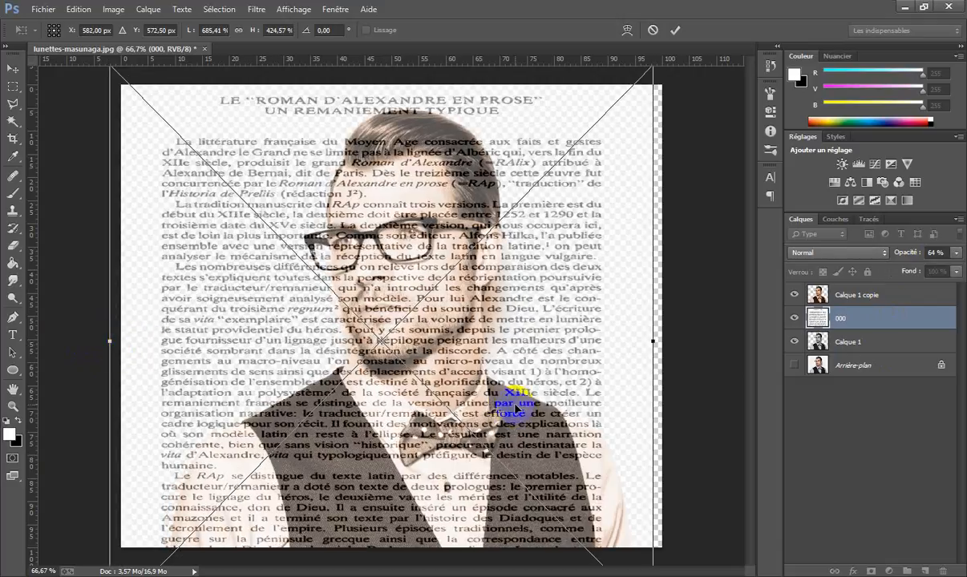
{"action": "key", "text": "Return"}
{"action": "key", "text": "w"}
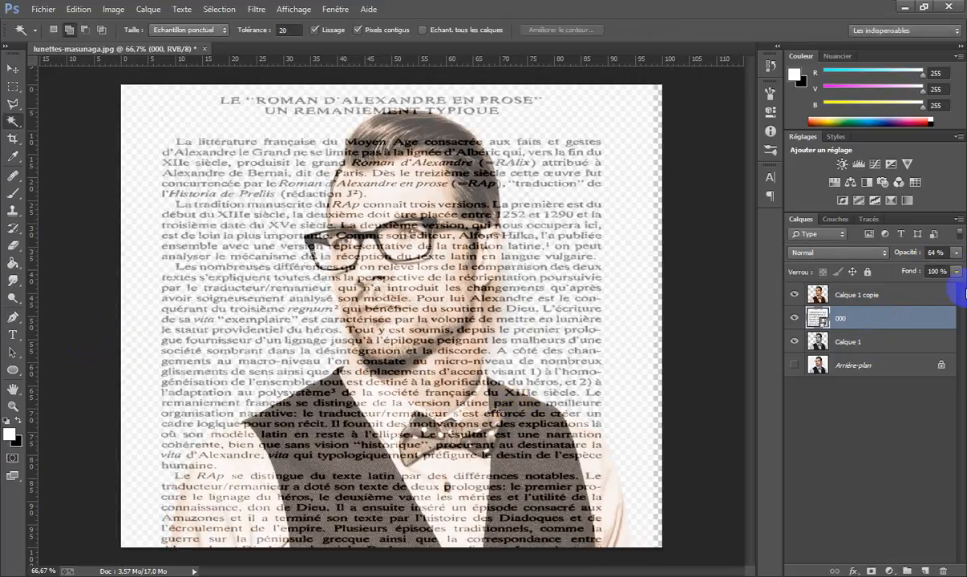
{"action": "left_click", "coordinate": [956, 253]}
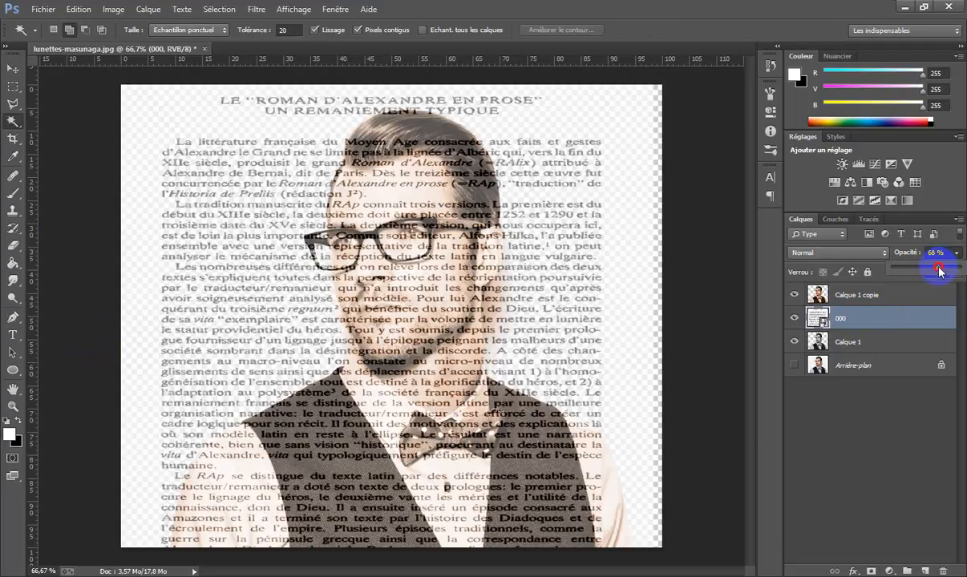
{"action": "left_click_drag", "start_coordinate": [939, 272], "coordinate": [953, 260]}
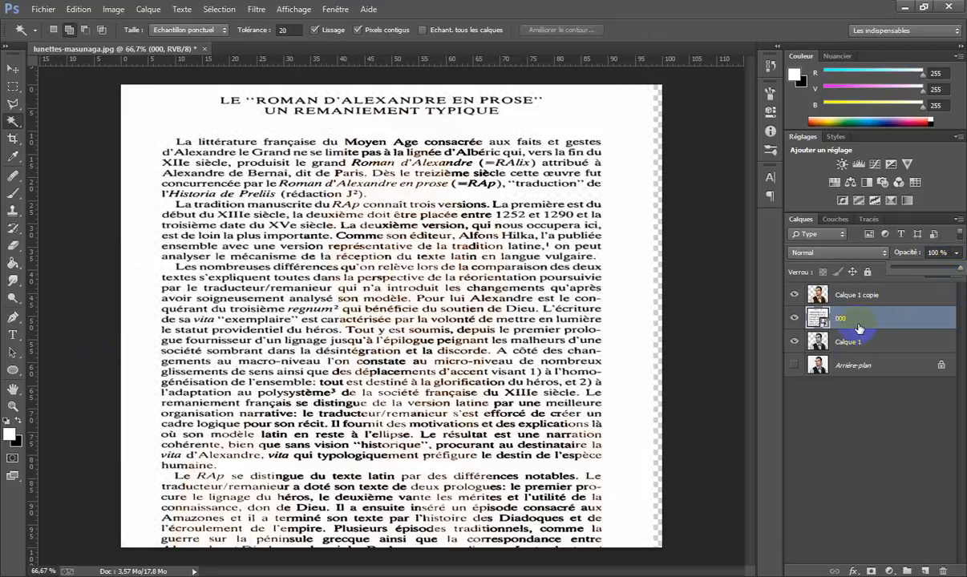
{"action": "key", "text": "ctrl+j"}
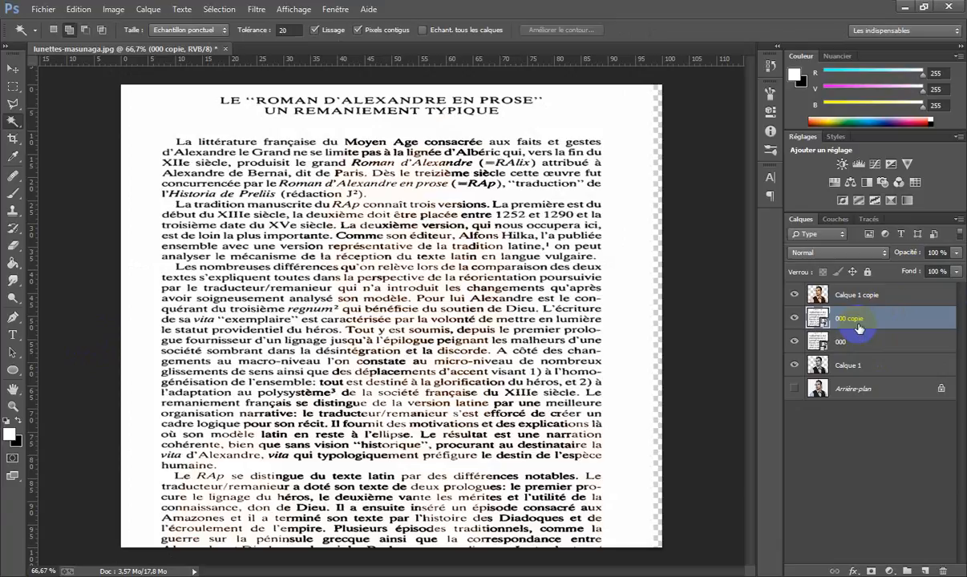
{"action": "key", "text": "ctrl+t"}
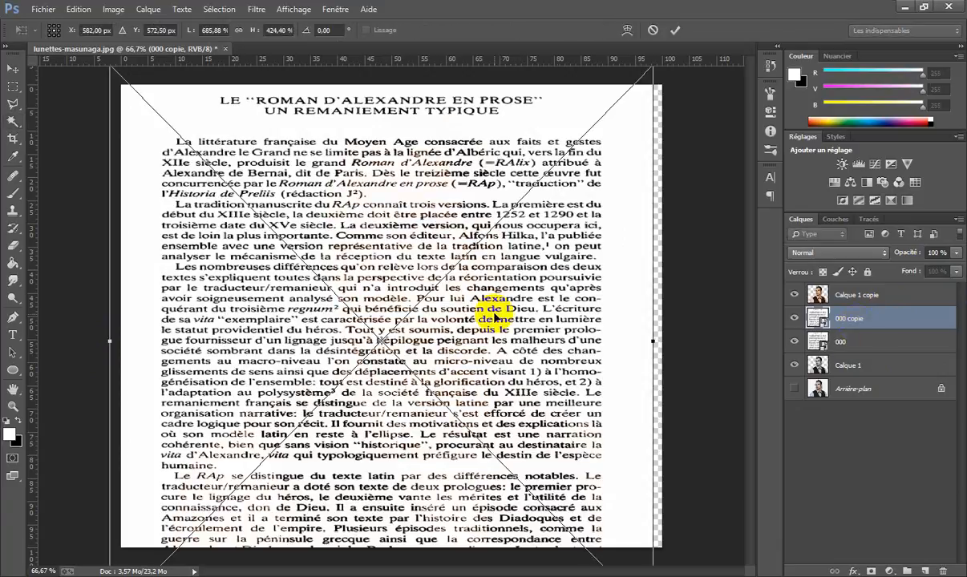
{"action": "left_click_drag", "start_coordinate": [497, 316], "coordinate": [499, 319]}
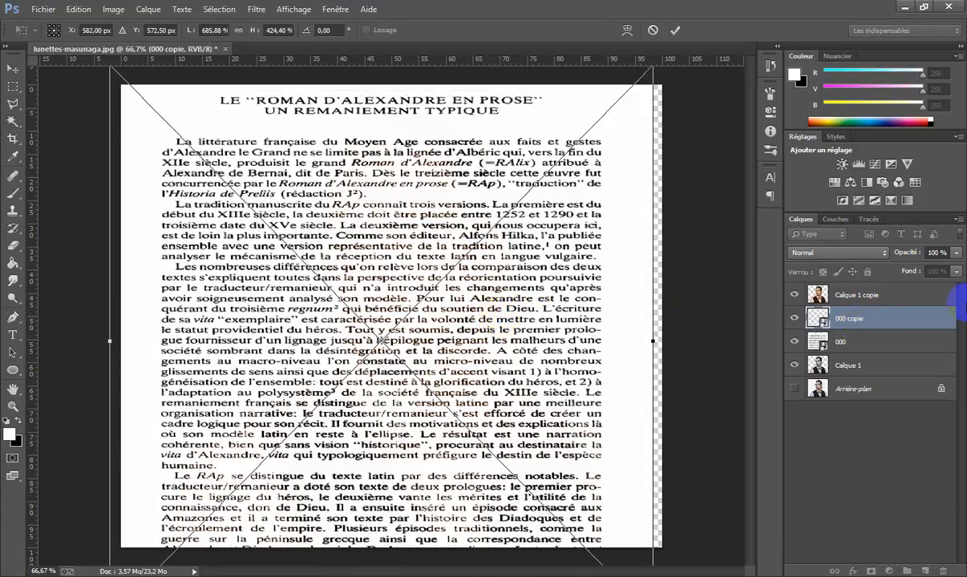
{"action": "key", "text": "w"}
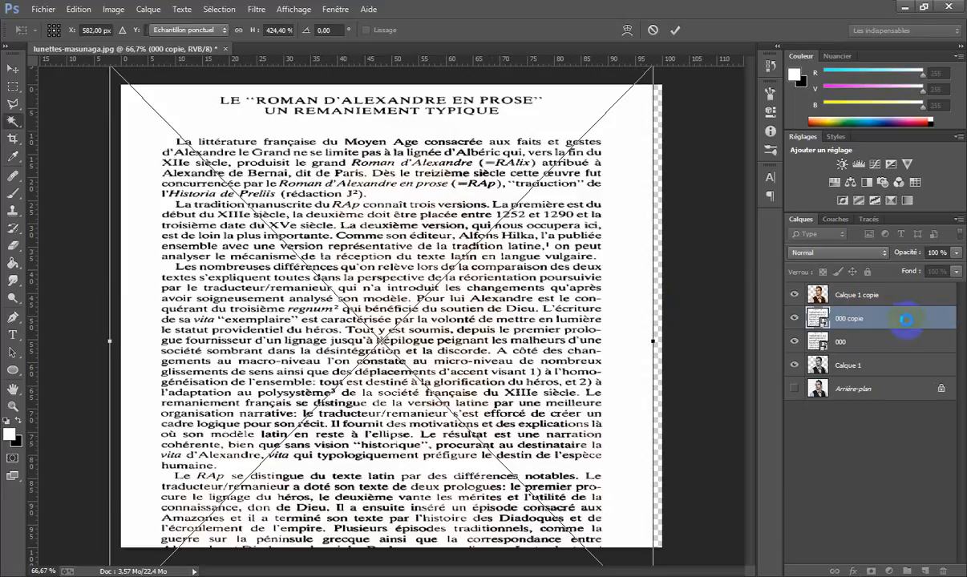
{"action": "left_click_drag", "start_coordinate": [907, 324], "coordinate": [944, 571]}
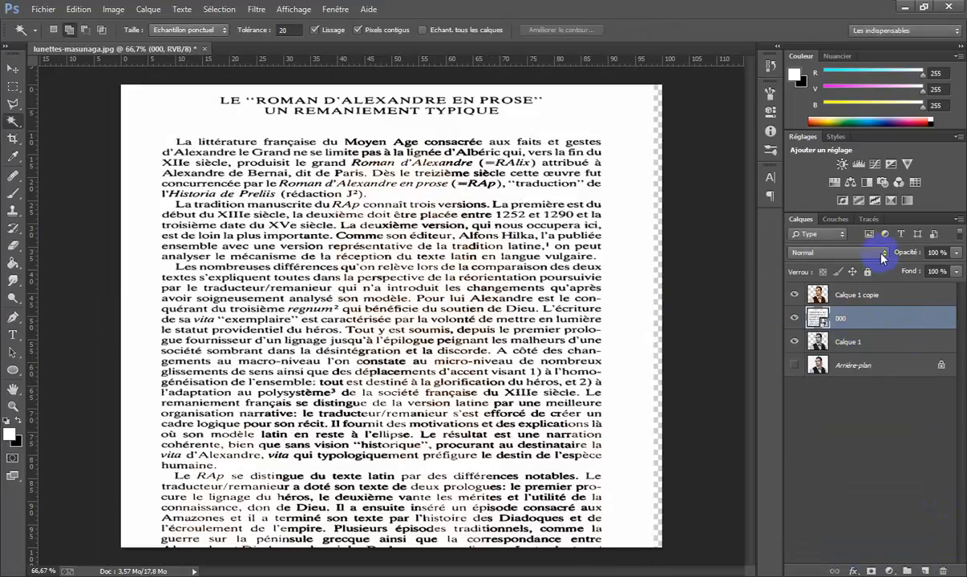
Step: Set the blending mode of layer 000 to Produit
{"action": "left_click", "coordinate": [836, 253]}
{"action": "left_click", "coordinate": [844, 50]}
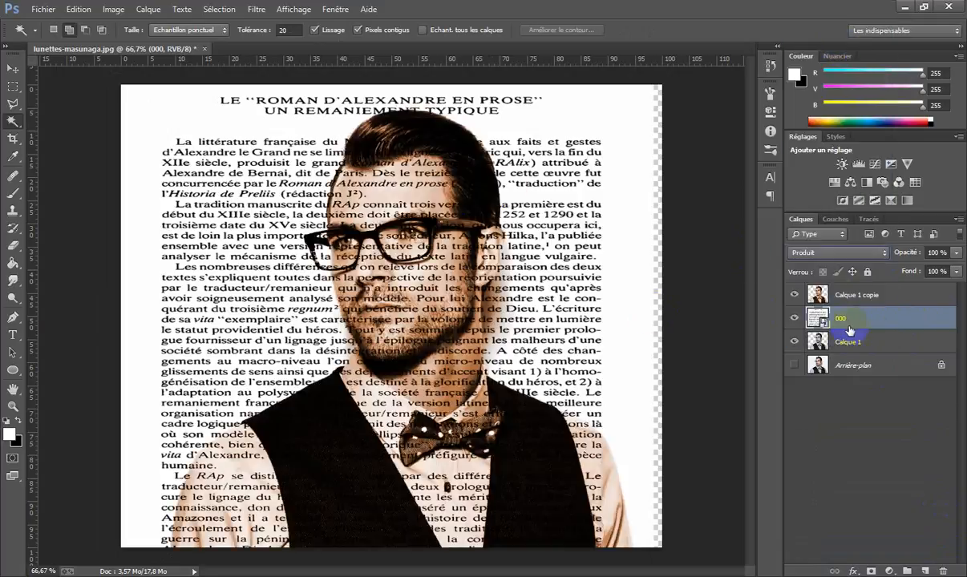
Step: Widen layer 000 to about 744% past the canvas's right edge and duplicate the layer
{"action": "key", "text": "ctrl+t"}
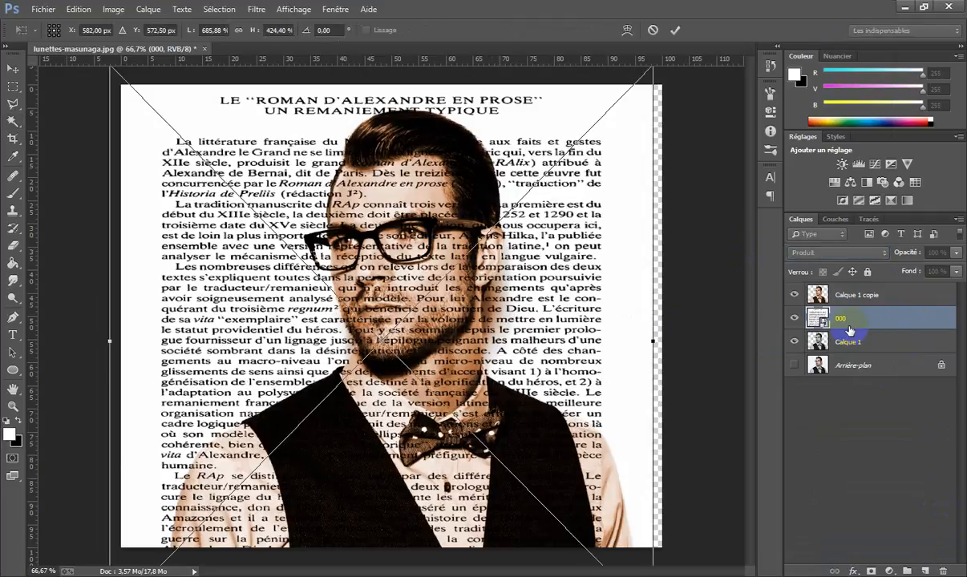
{"action": "left_click_drag", "start_coordinate": [652, 344], "coordinate": [700, 343]}
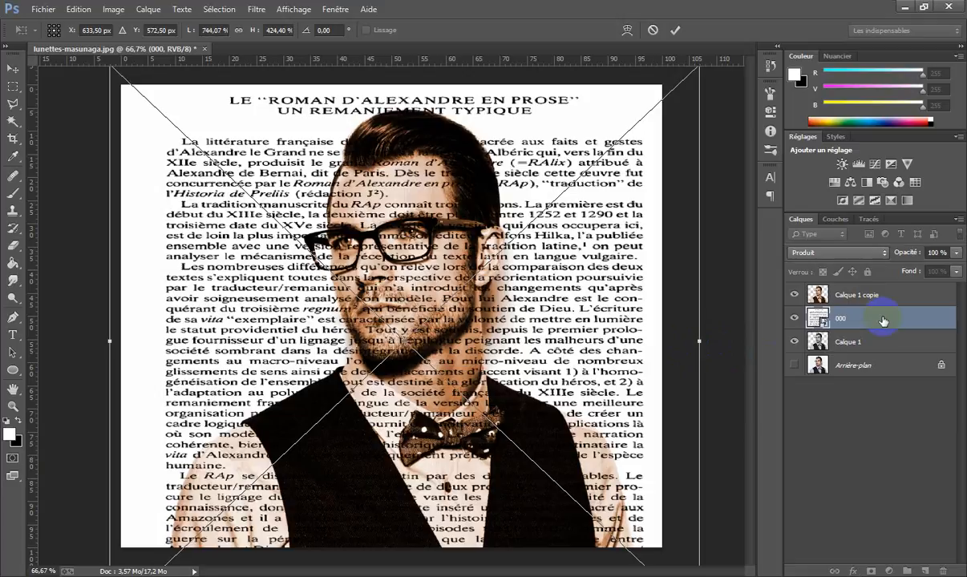
{"action": "key", "text": "Return"}
{"action": "key", "text": "w"}
{"action": "key", "text": "ctrl+j"}
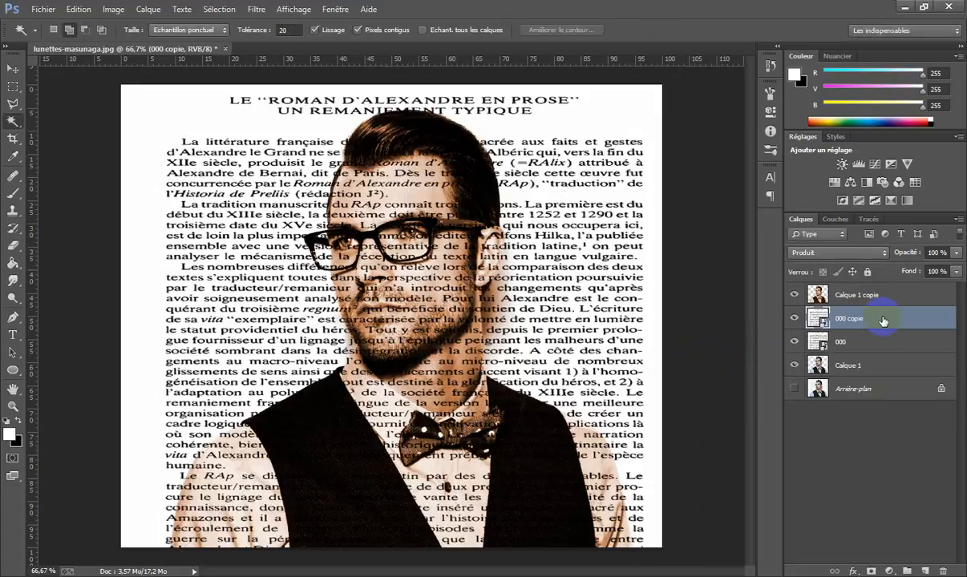
Step: Shift the text layer 000 copie up and to the left, to about X 569.5 px and Y 544.5 px
{"action": "key", "text": "ctrl+t"}
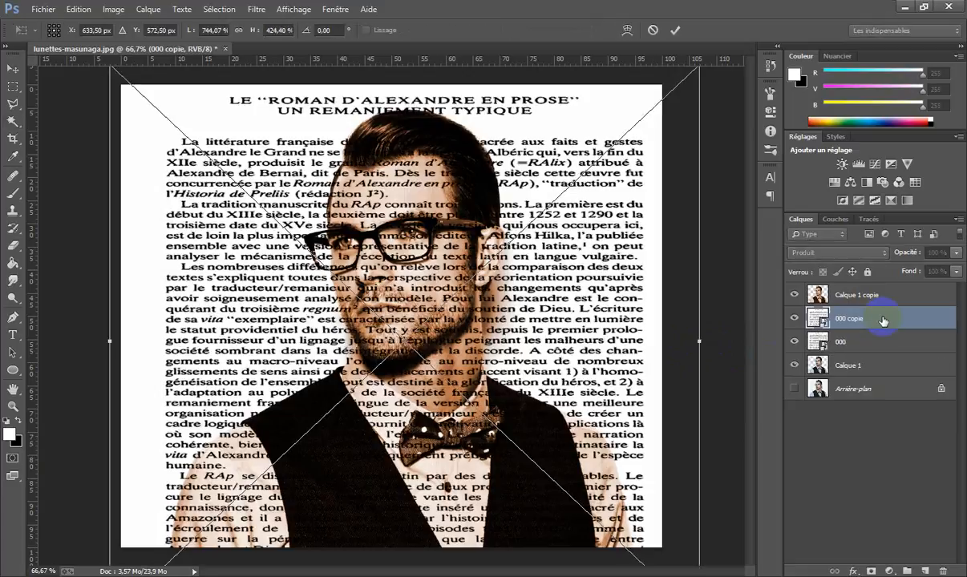
{"action": "left_click_drag", "start_coordinate": [538, 365], "coordinate": [544, 372]}
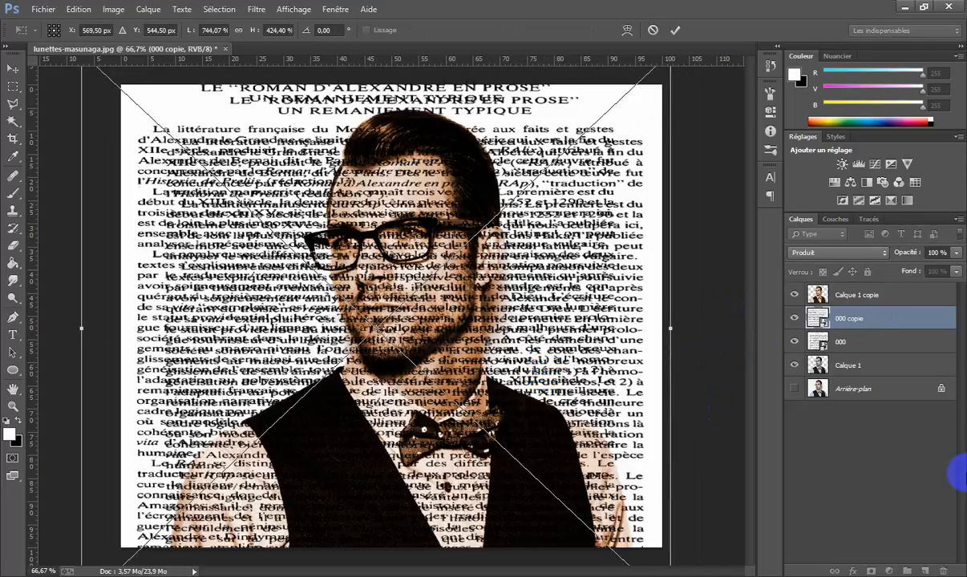
{"action": "key", "text": "w"}
{"action": "key", "text": "Return"}
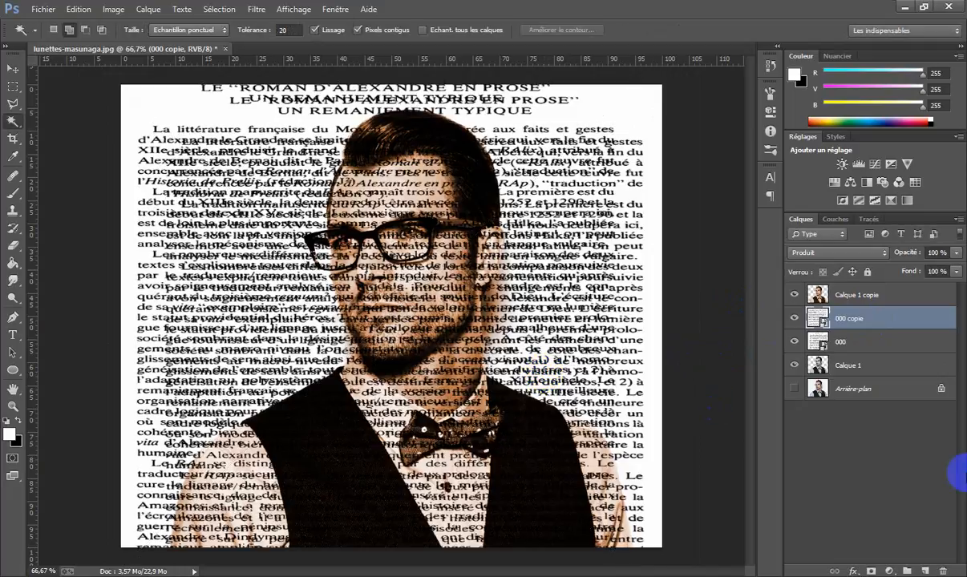
{"action": "key", "text": "ctrl+t"}
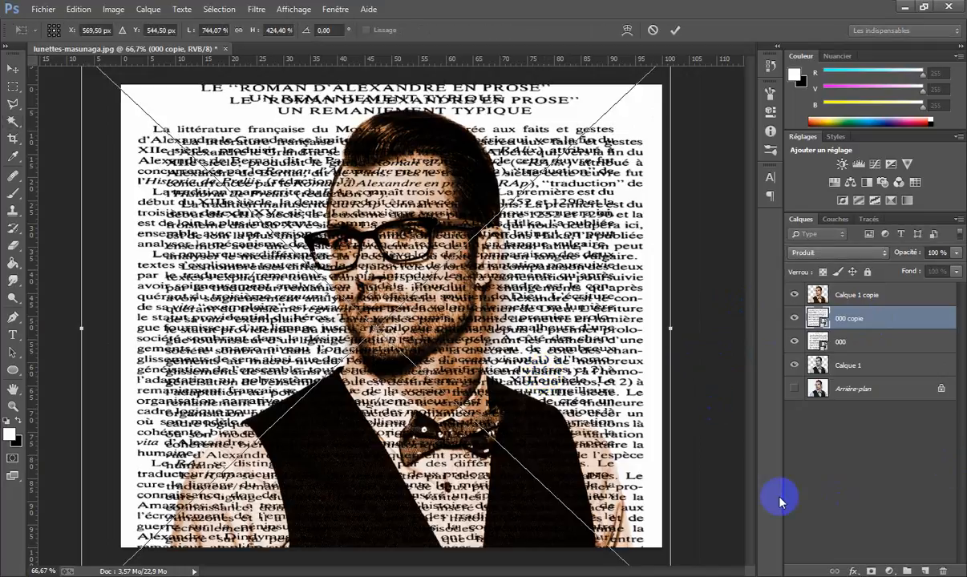
{"action": "key", "text": "w"}
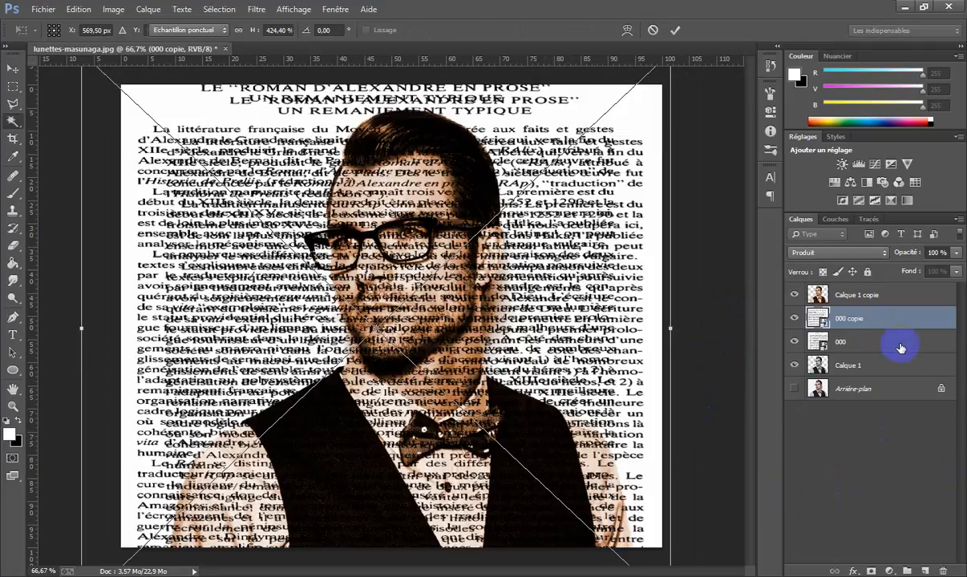
{"action": "key", "text": "Return"}
Step: Duplicate layer 000 copie and offset the new copy to about X 615.5 px and Y 513.5 px
{"action": "key", "text": "ctrl+j"}
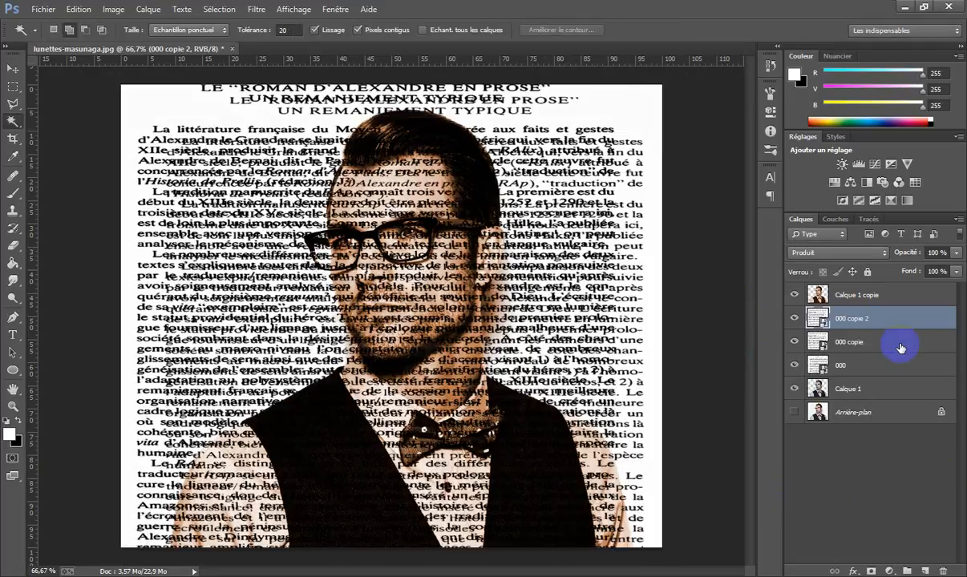
{"action": "key", "text": "ctrl+t"}
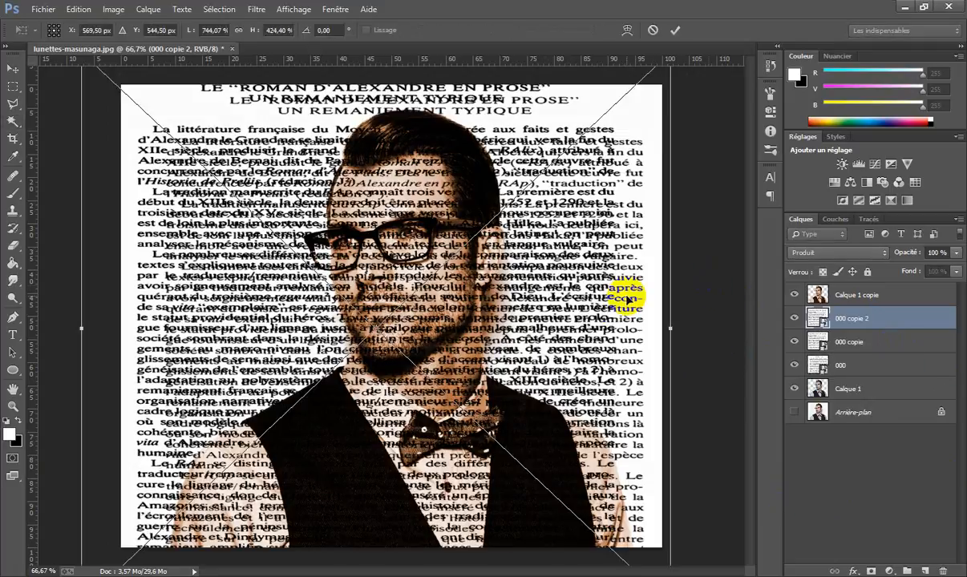
{"action": "mouse_move", "coordinate": [626, 296]}
{"action": "left_mouse_down"}
{"action": "mouse_move", "coordinate": [604, 313]}
{"action": "mouse_move", "coordinate": [611, 308]}
{"action": "left_mouse_up"}
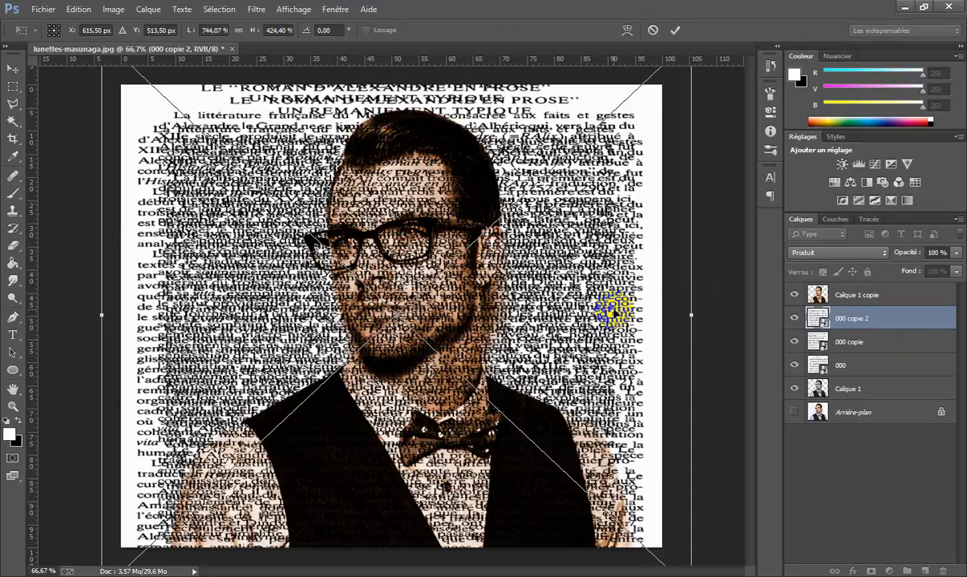
{"action": "key", "text": "Return"}
{"action": "key", "text": "w"}
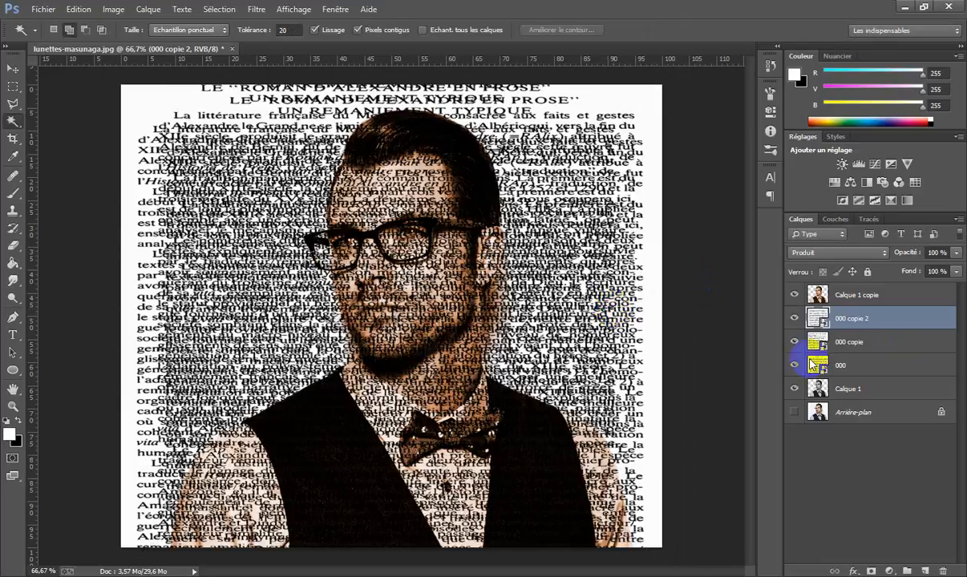
Step: Merge the three text layers into one and set the merged layer's blending mode to Produit
{"action": "left_click", "coordinate": [862, 375], "text": "ctrl"}
{"action": "left_click", "coordinate": [868, 325], "text": "shift"}
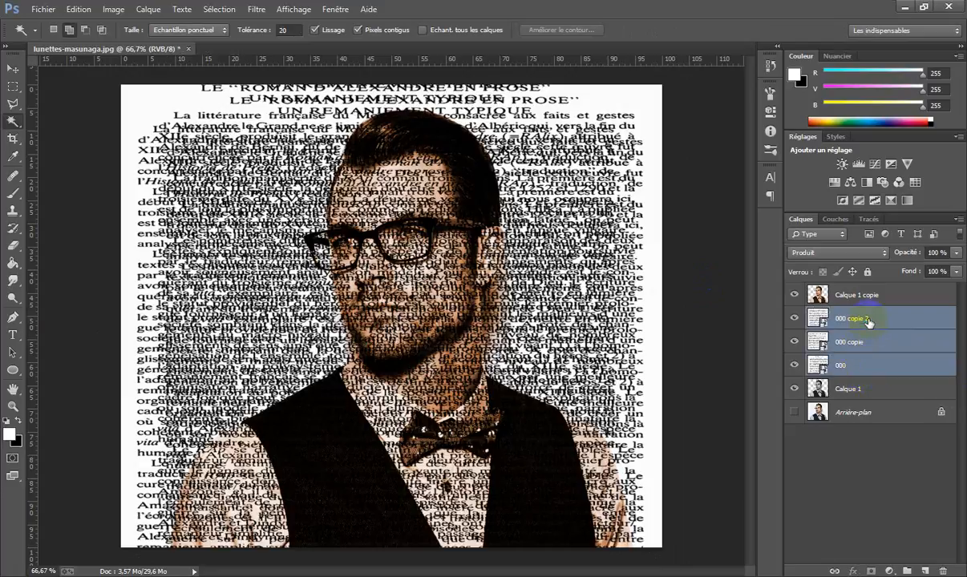
{"action": "right_click", "coordinate": [868, 323]}
{"action": "left_click", "coordinate": [789, 443]}
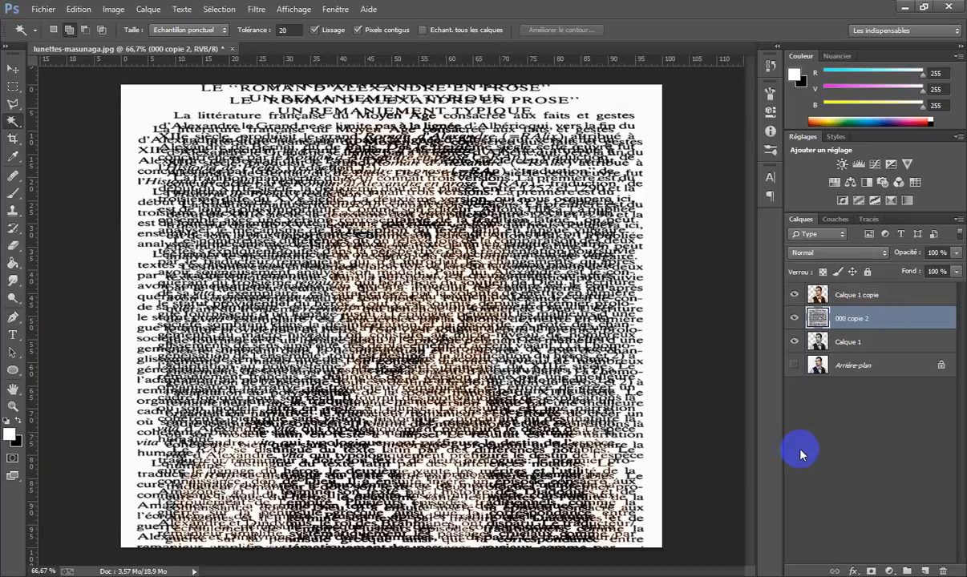
{"action": "left_click", "coordinate": [885, 252]}
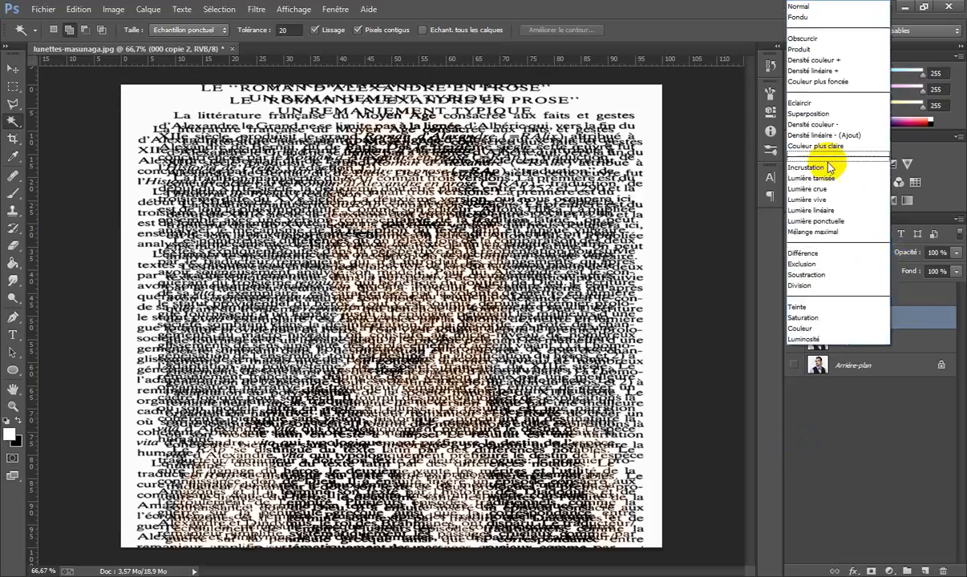
{"action": "left_click", "coordinate": [830, 52]}
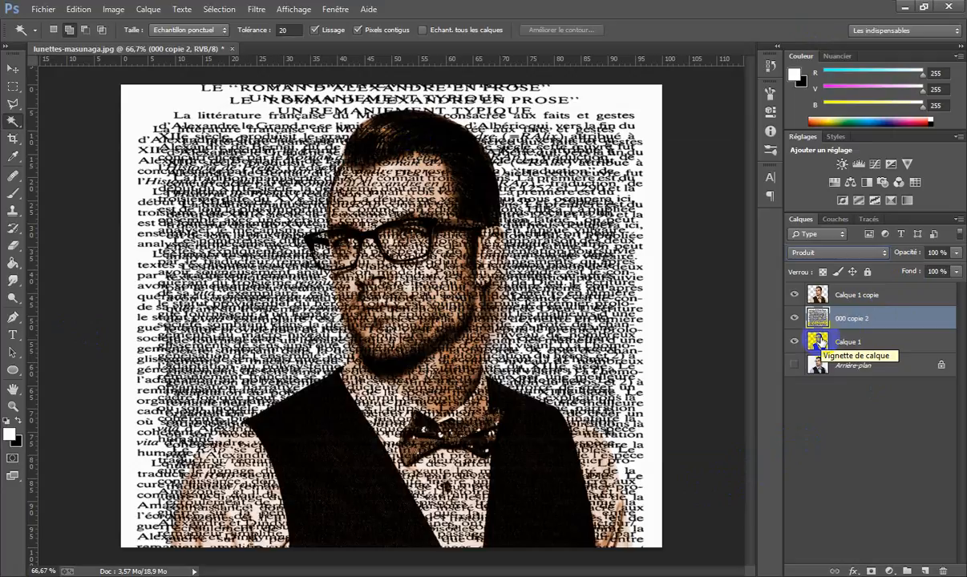
{"action": "left_click", "coordinate": [845, 296]}
{"action": "left_click", "coordinate": [819, 321], "text": "ctrl"}
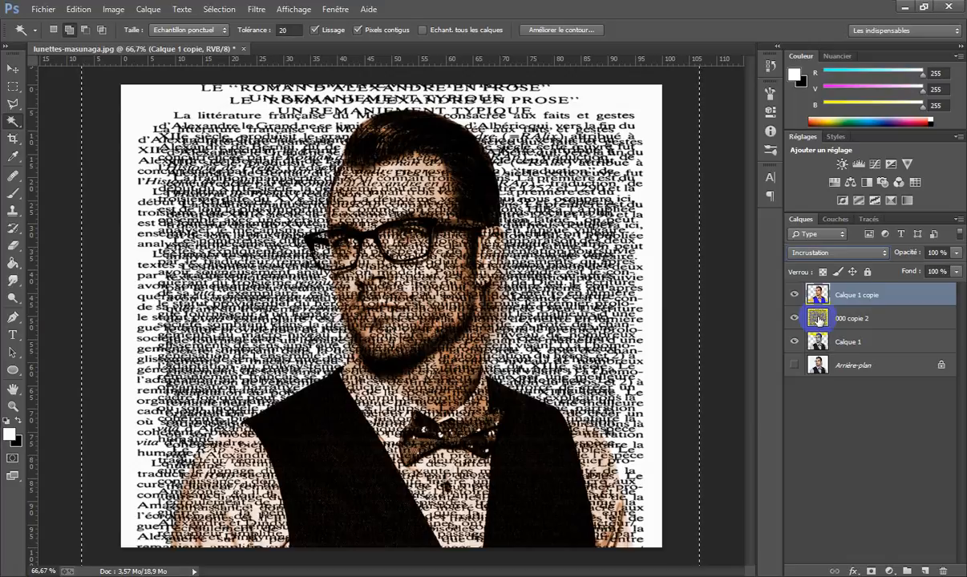
{"action": "key", "text": "ctrl+d"}
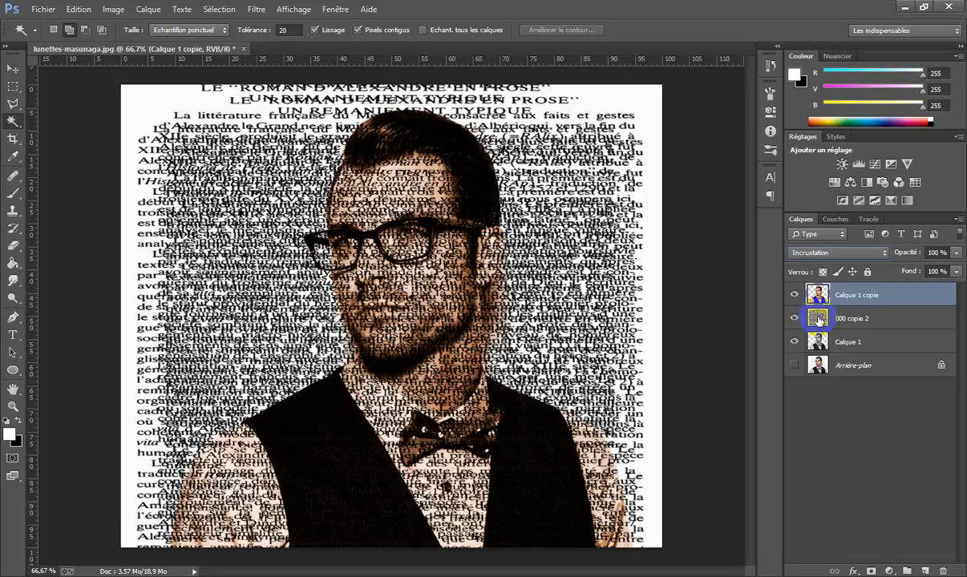
Step: Move the merged text layer above Calque 1 copie and load the outline of Calque 1 copie as a selection
{"action": "left_click_drag", "start_coordinate": [848, 315], "coordinate": [849, 288]}
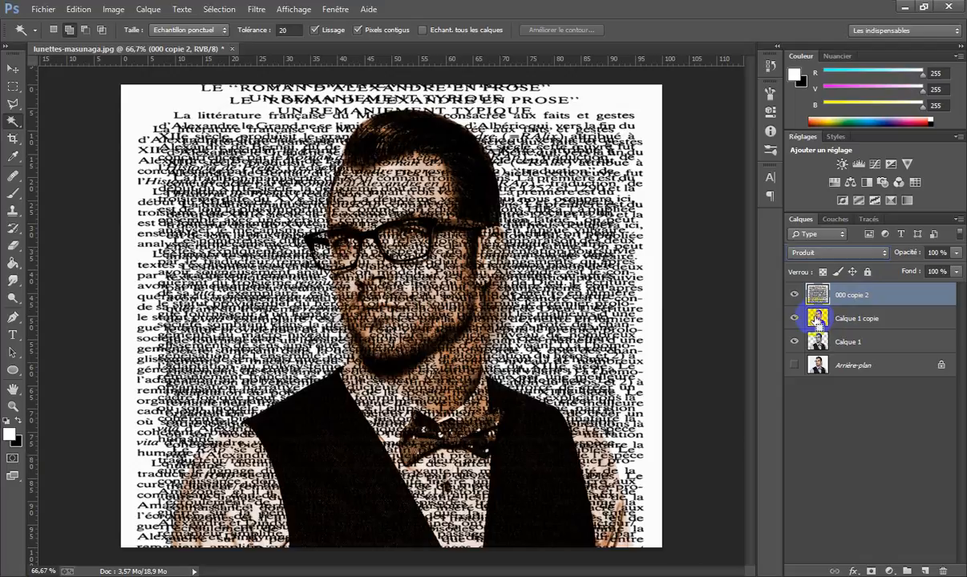
{"action": "left_click", "coordinate": [817, 319], "text": "ctrl"}
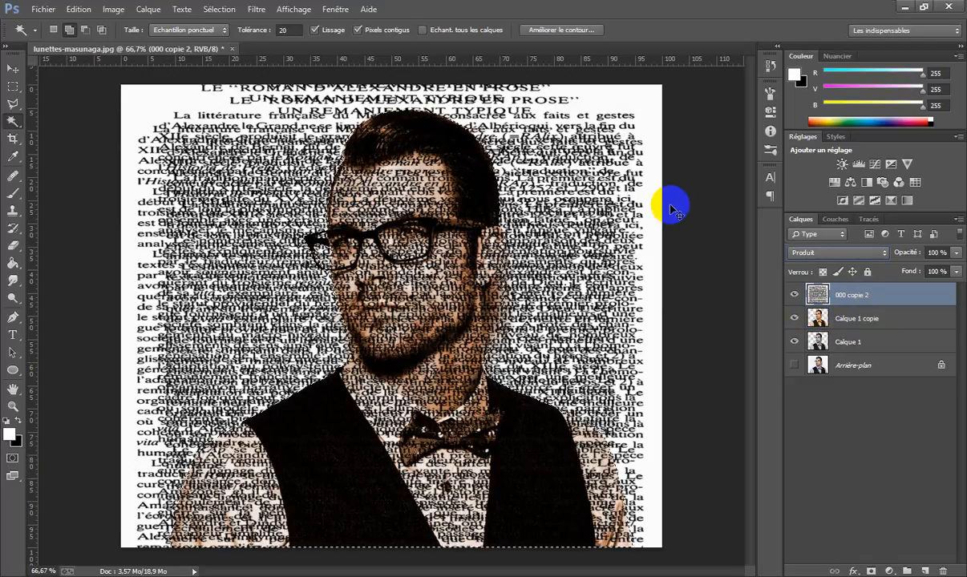
{"action": "key", "text": "ctrl+plus"}
{"action": "key", "text": "ctrl+plus"}
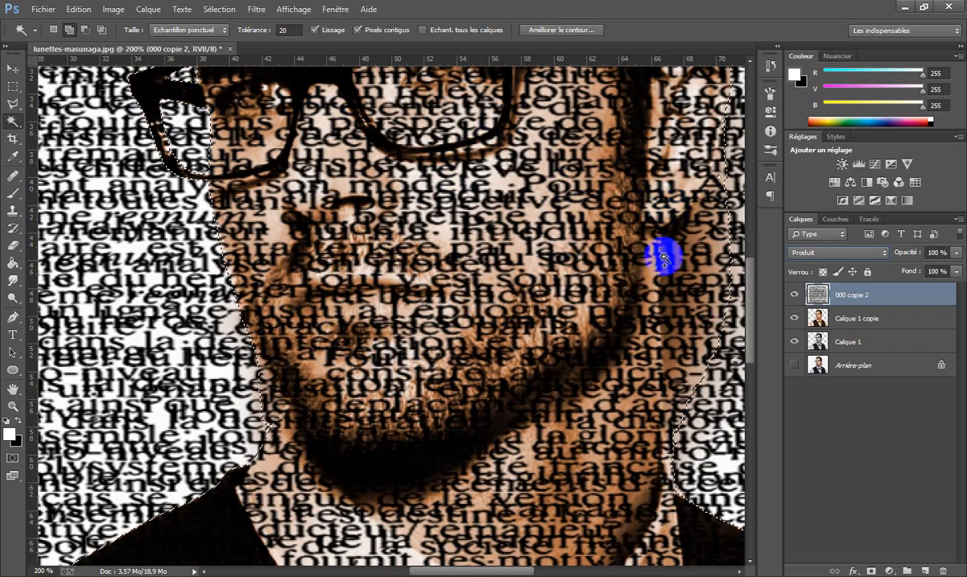
{"action": "key", "text": "shift+alt+n"}
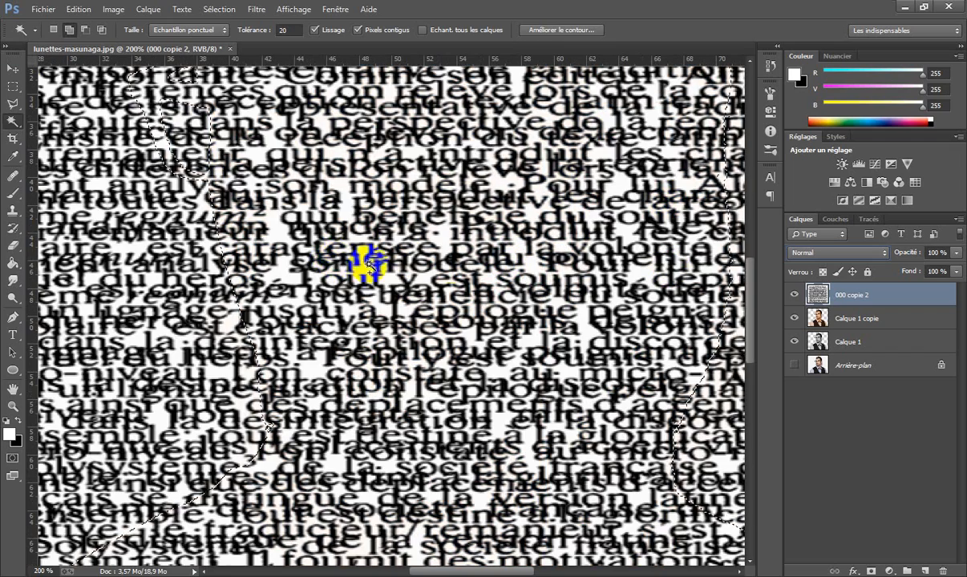
{"action": "left_click", "coordinate": [841, 252]}
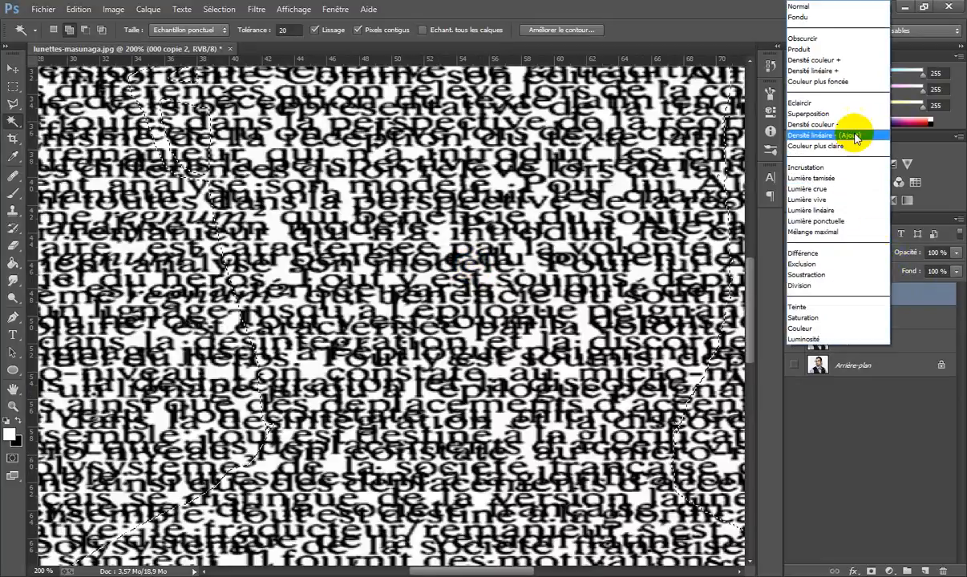
{"action": "left_click", "coordinate": [842, 50]}
{"action": "left_click", "coordinate": [937, 252]}
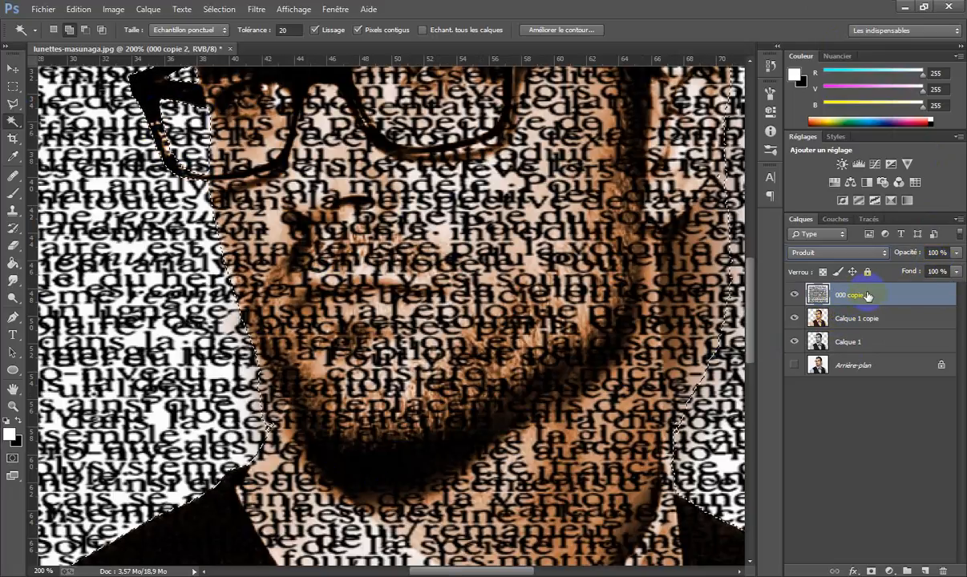
Step: Add a layer mask to the merged text layer from the selection of the man's silhouette
{"action": "left_click", "coordinate": [872, 571]}
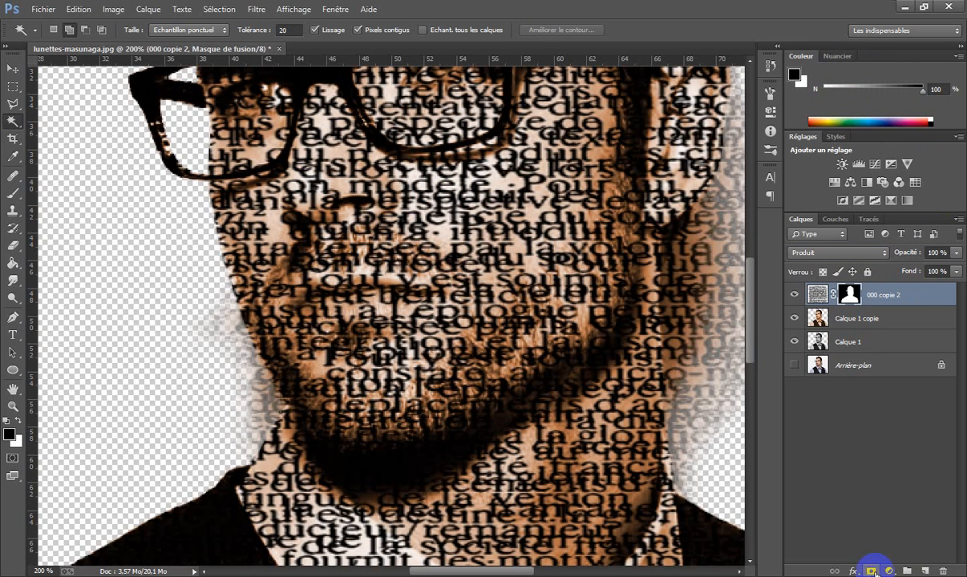
{"action": "key", "text": "ctrl+minus"}
{"action": "key", "text": "ctrl+minus"}
{"action": "key", "text": "ctrl+minus"}
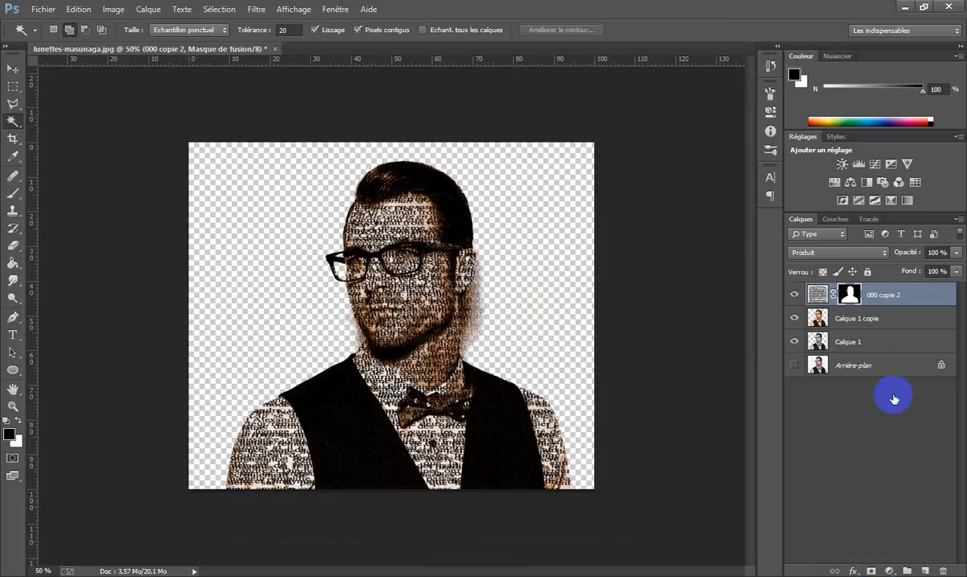
Step: Convert the masked text layer to a smart object and move it below Calque 1 copie
{"action": "right_click", "coordinate": [902, 302]}
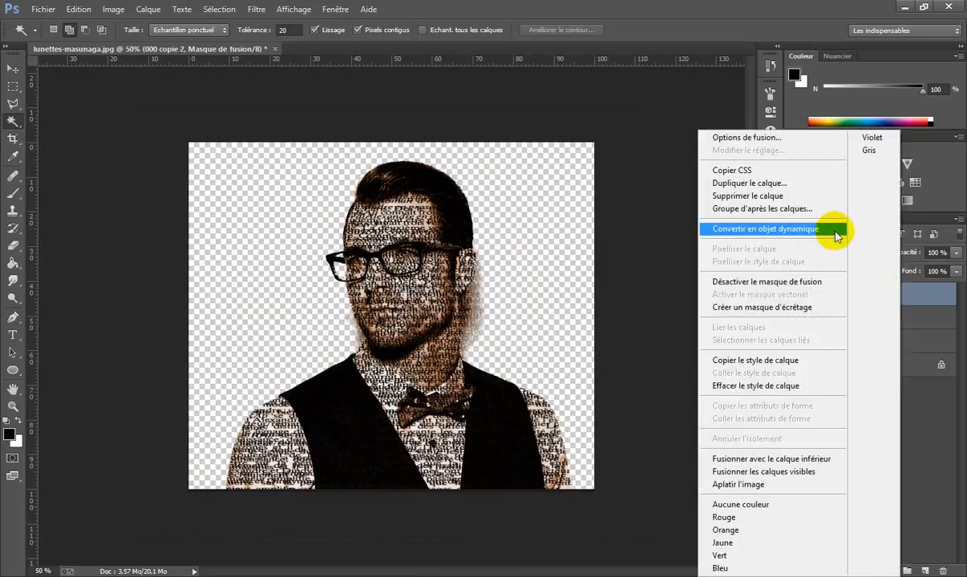
{"action": "left_click", "coordinate": [834, 230]}
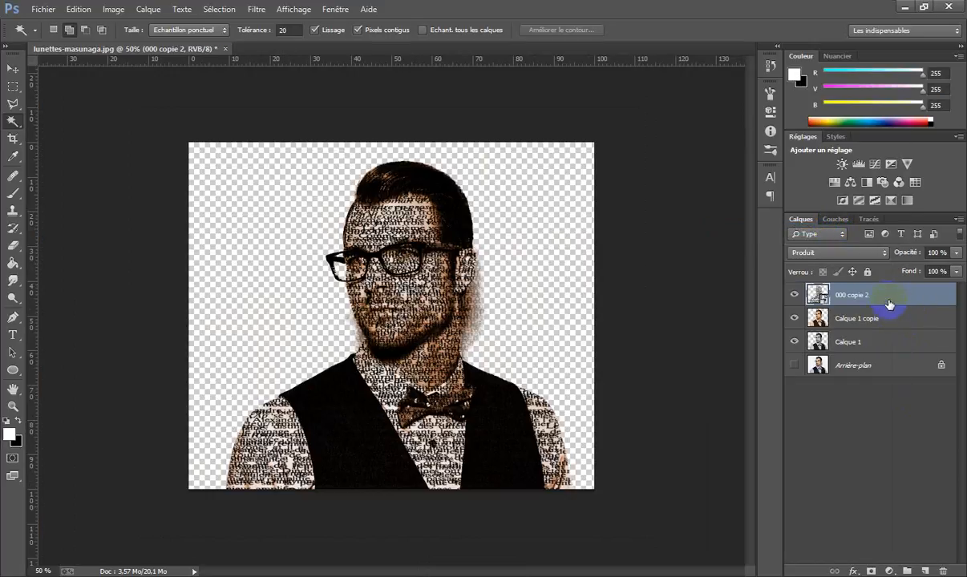
{"action": "left_click_drag", "start_coordinate": [887, 296], "coordinate": [887, 336]}
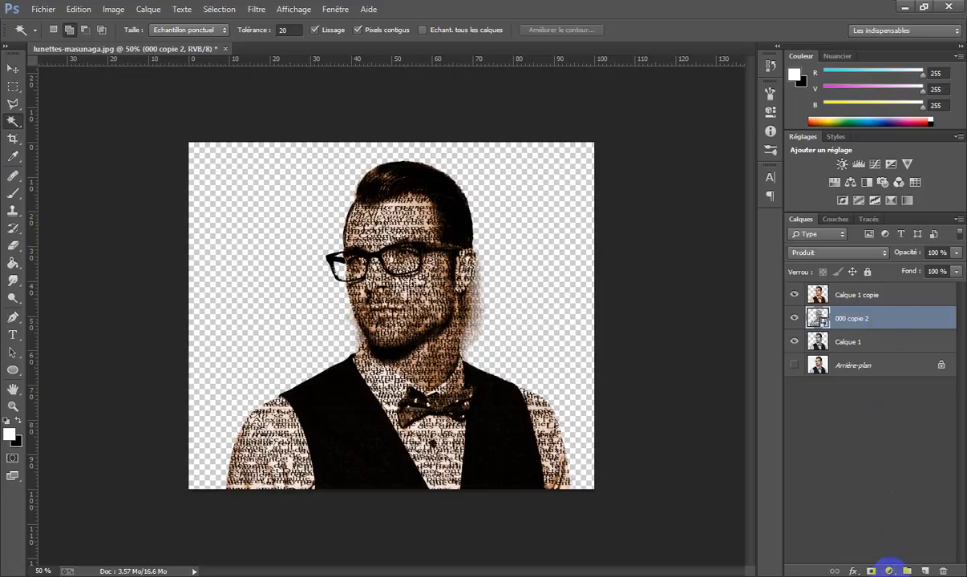
Step: Add a Teinte/Saturation adjustment layer with Redéfinir enabled above the text layer and clip it to that layer
{"action": "left_click", "coordinate": [890, 571]}
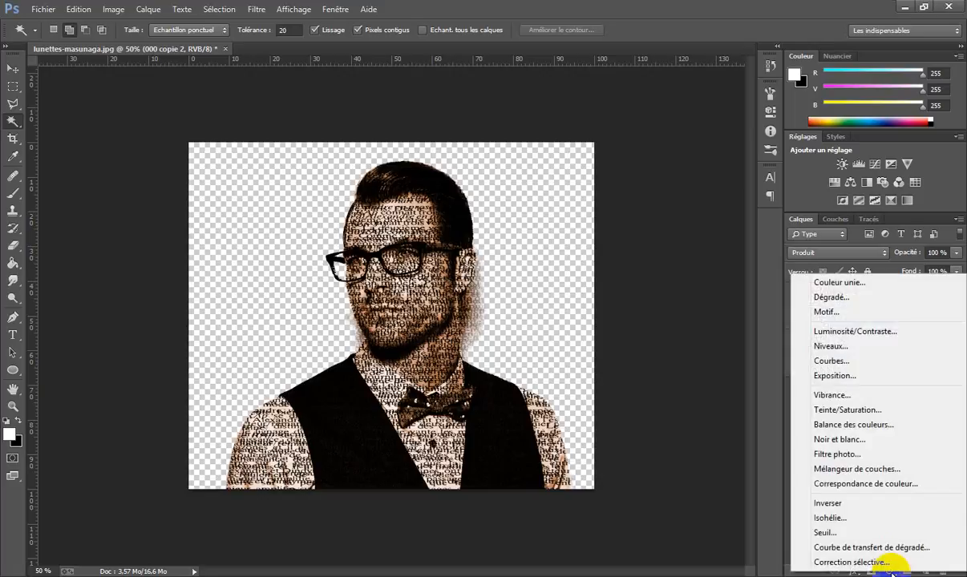
{"action": "left_click", "coordinate": [848, 410]}
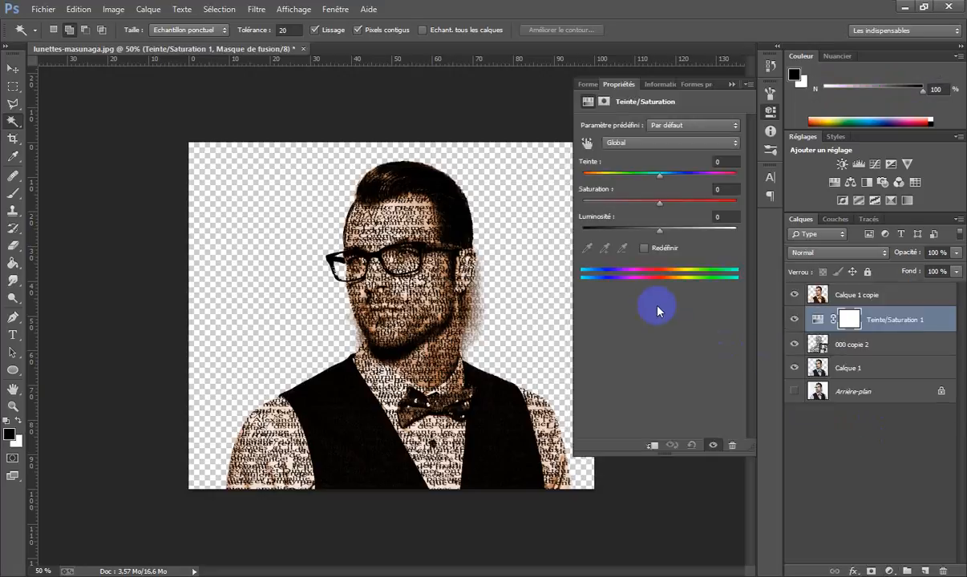
{"action": "left_click", "coordinate": [646, 249]}
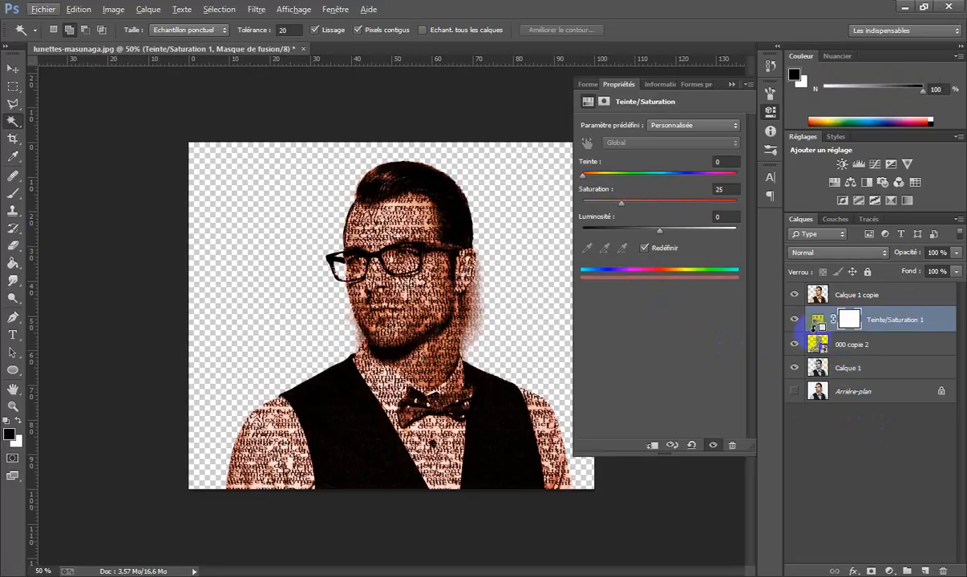
{"action": "left_click", "coordinate": [814, 332], "text": "alt"}
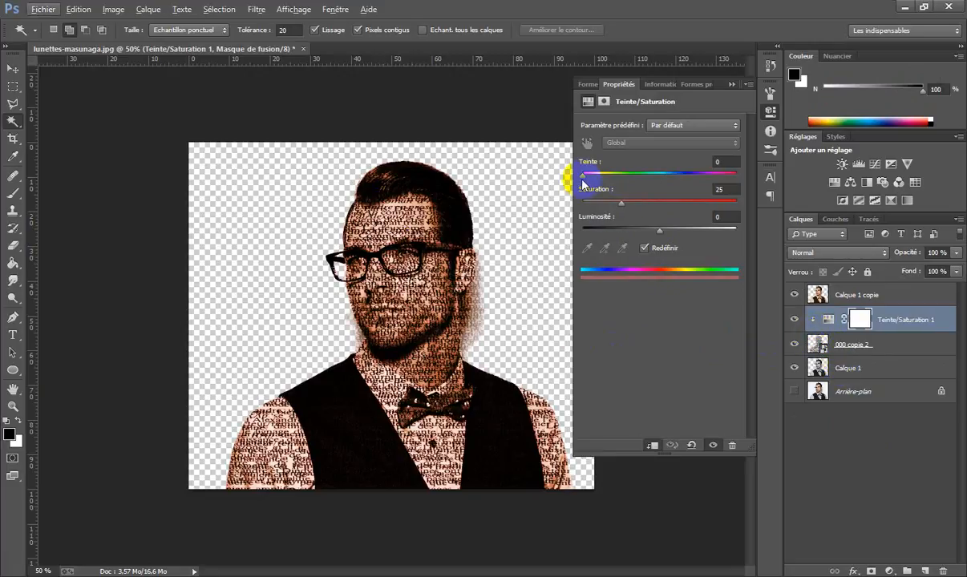
Step: Set the Teinte/Saturation adjustment to Teinte 41, Saturation 44 and Luminosité +12
{"action": "left_click_drag", "start_coordinate": [582, 176], "coordinate": [735, 188]}
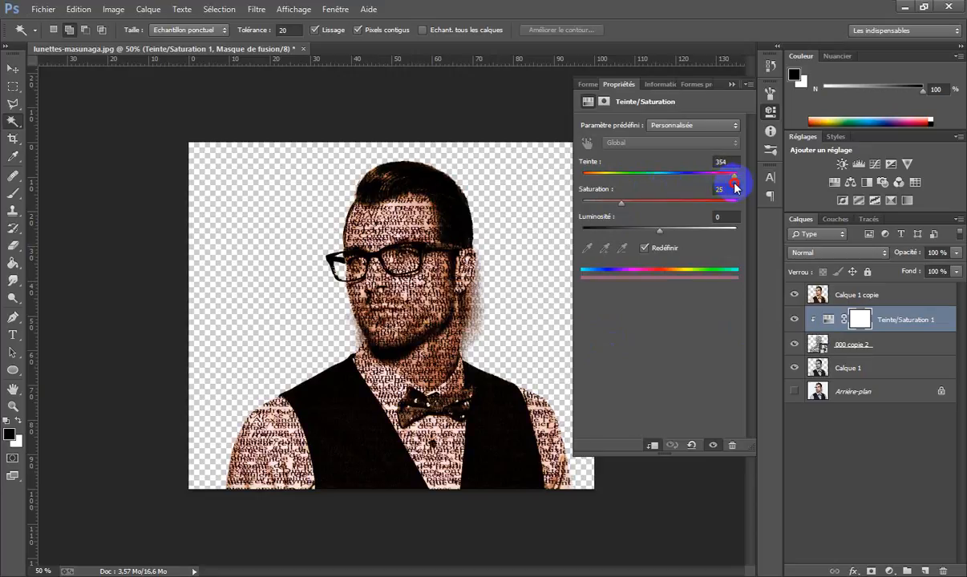
{"action": "mouse_move", "coordinate": [621, 203]}
{"action": "left_mouse_down"}
{"action": "mouse_move", "coordinate": [678, 205]}
{"action": "mouse_move", "coordinate": [630, 208]}
{"action": "left_mouse_up"}
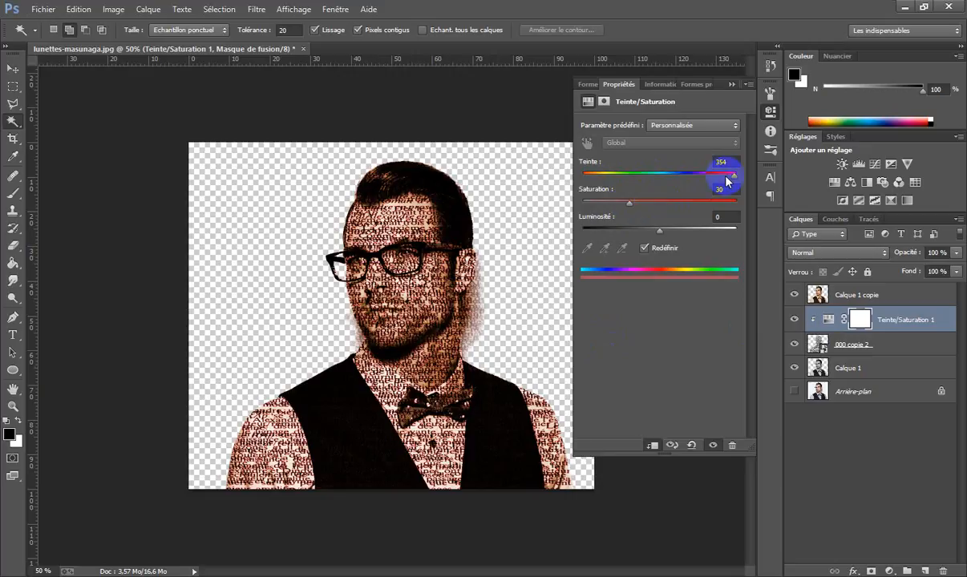
{"action": "left_click_drag", "start_coordinate": [732, 179], "coordinate": [606, 189]}
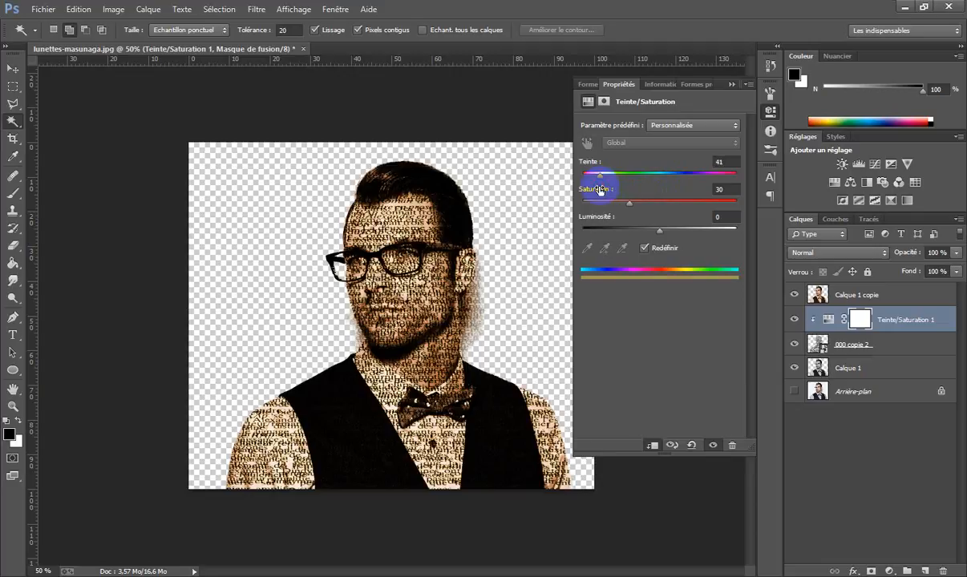
{"action": "left_click_drag", "start_coordinate": [626, 207], "coordinate": [659, 209]}
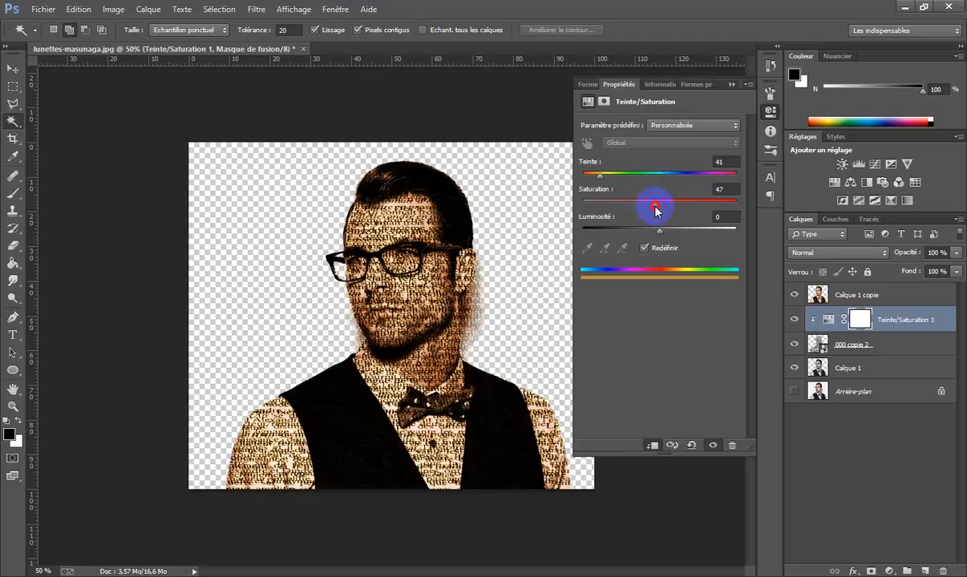
{"action": "mouse_move", "coordinate": [659, 230]}
{"action": "left_mouse_down"}
{"action": "mouse_move", "coordinate": [687, 234]}
{"action": "mouse_move", "coordinate": [656, 234]}
{"action": "mouse_move", "coordinate": [667, 233]}
{"action": "left_mouse_up"}
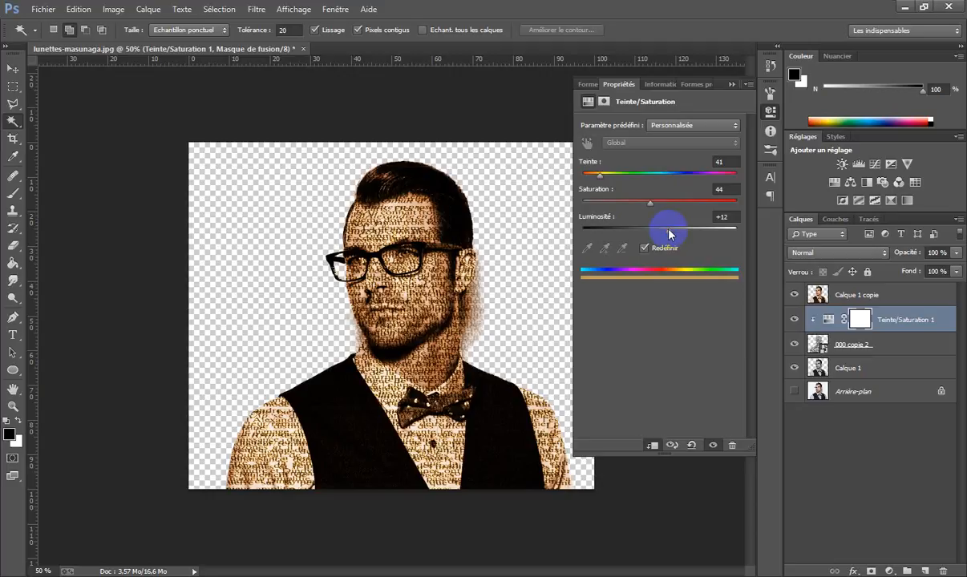
Step: Hide Calque 1 and Calque 1 copie, and merge the Teinte/Saturation adjustment with the text layer by merging the visible layers
{"action": "right_click", "coordinate": [911, 322]}
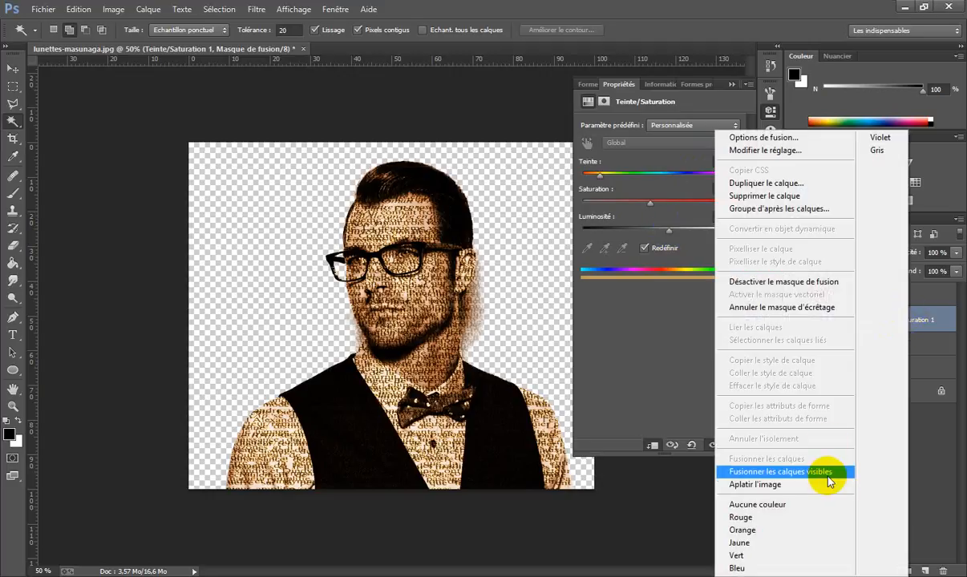
{"action": "left_click", "coordinate": [918, 325]}
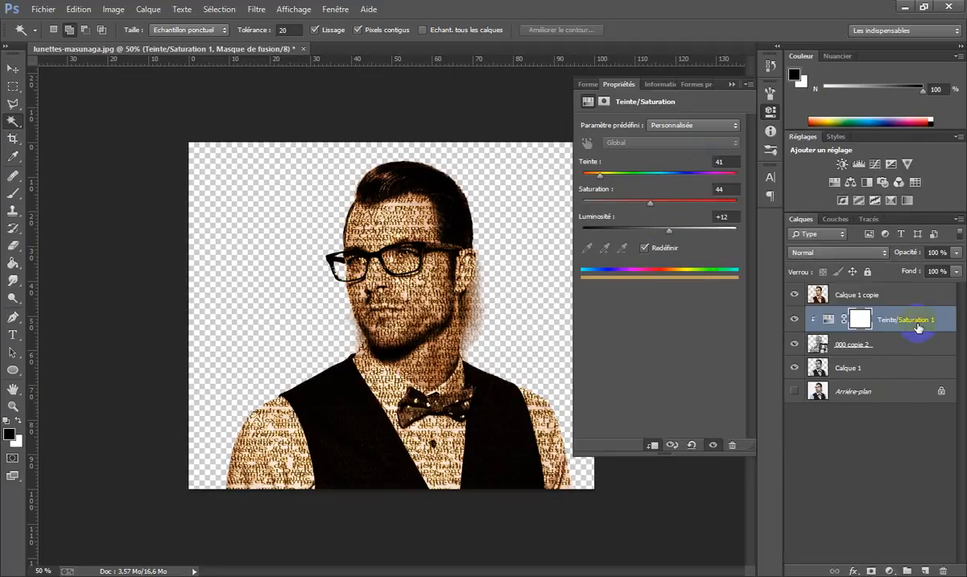
{"action": "left_click", "coordinate": [794, 368]}
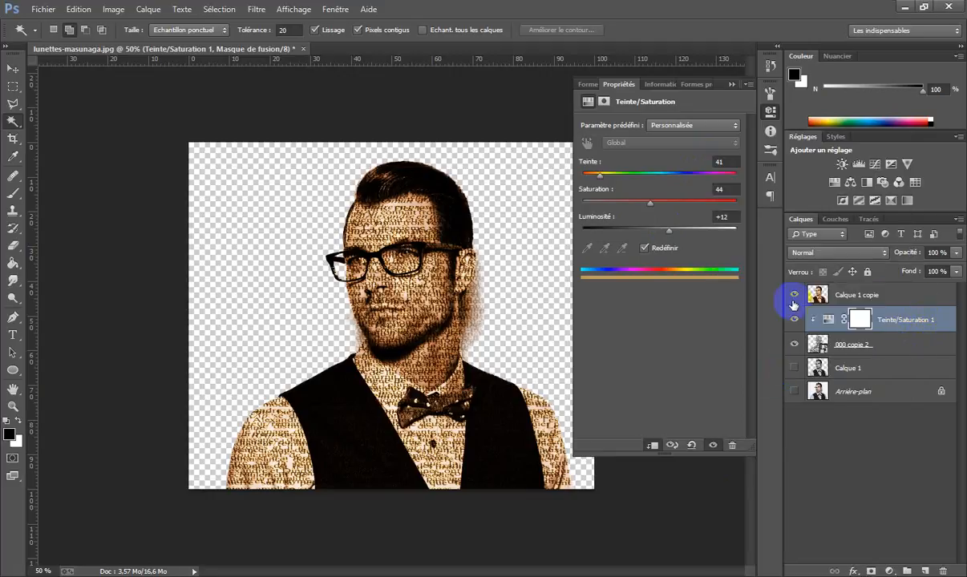
{"action": "left_click", "coordinate": [794, 295]}
{"action": "right_click", "coordinate": [907, 319]}
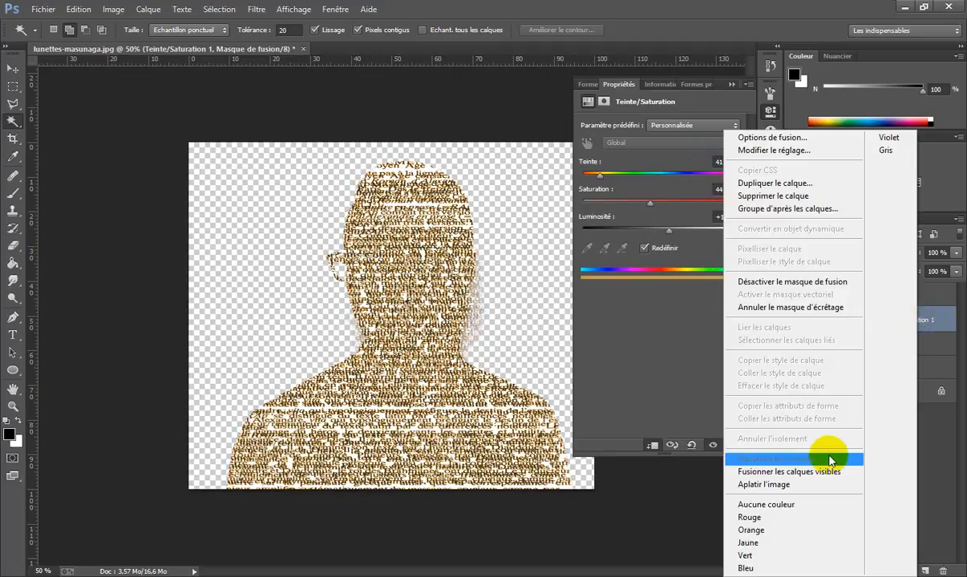
{"action": "left_click", "coordinate": [818, 473]}
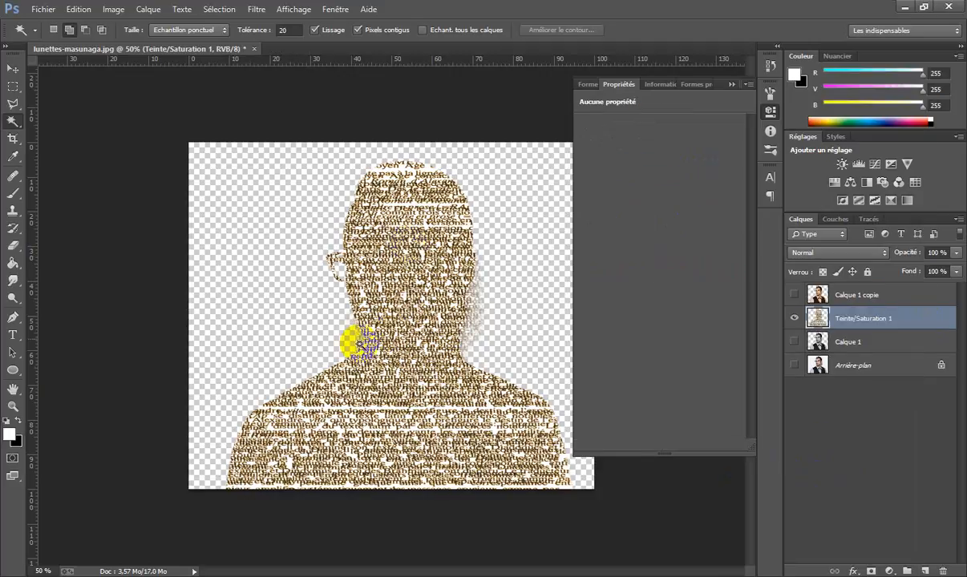
Step: Show Calque 1 copie and Calque 1 again, keeping only the merged text layer between them selected
{"action": "left_click", "coordinate": [795, 295]}
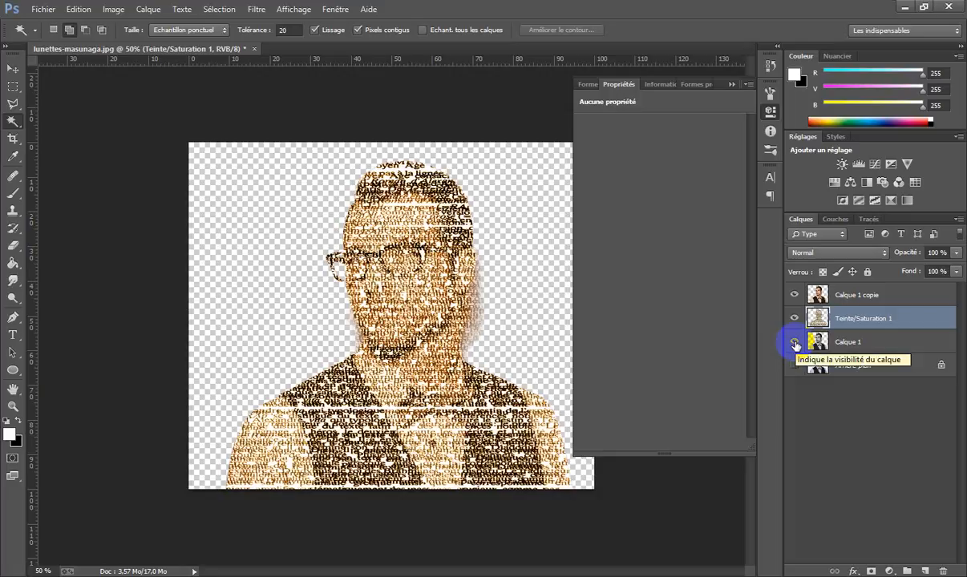
{"action": "left_click", "coordinate": [877, 297], "text": "ctrl"}
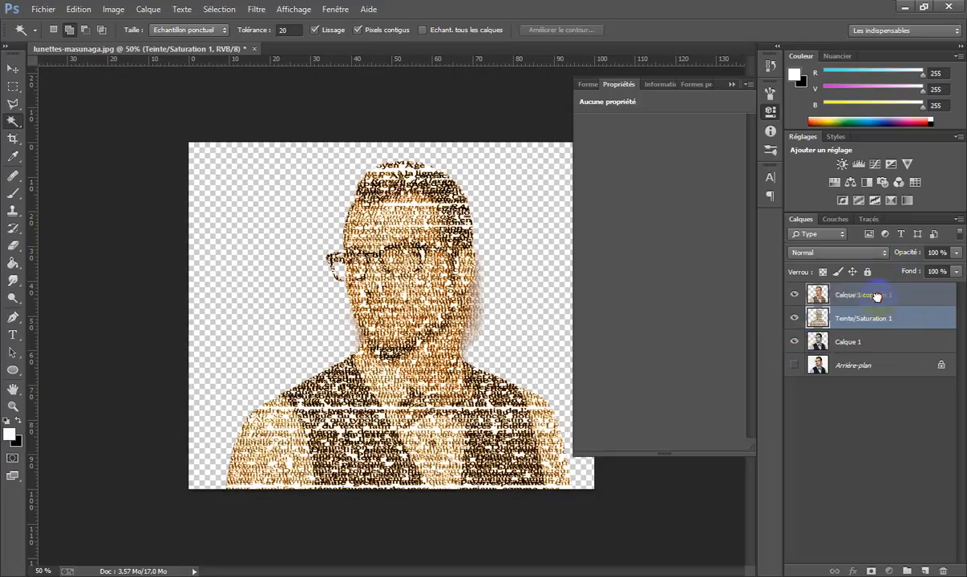
{"action": "left_click", "coordinate": [879, 299], "text": "ctrl"}
{"action": "left_click_drag", "start_coordinate": [875, 298], "coordinate": [869, 318]}
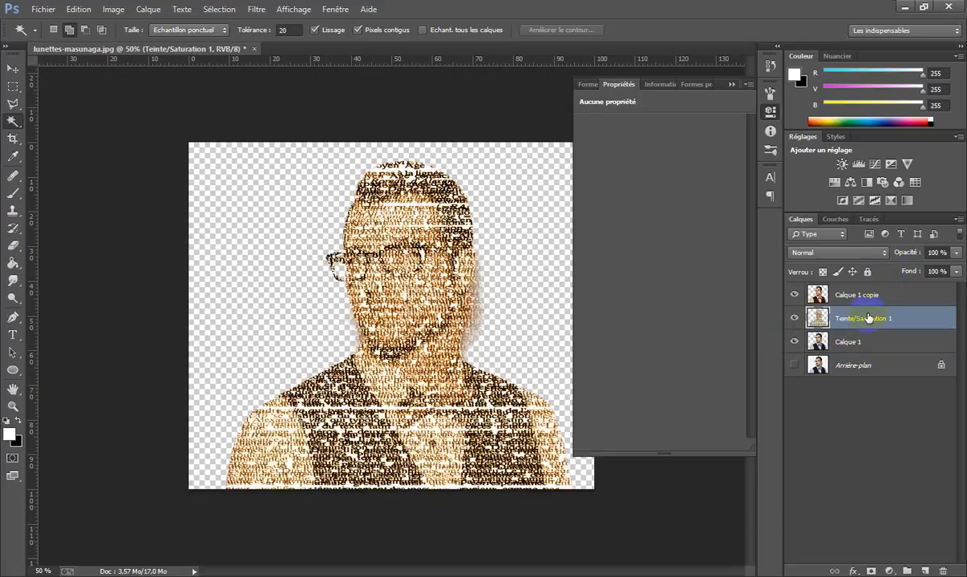
Step: Compare the Produit and Incrustation blend modes on the merged text layer and set it to Produit
{"action": "left_click", "coordinate": [834, 251]}
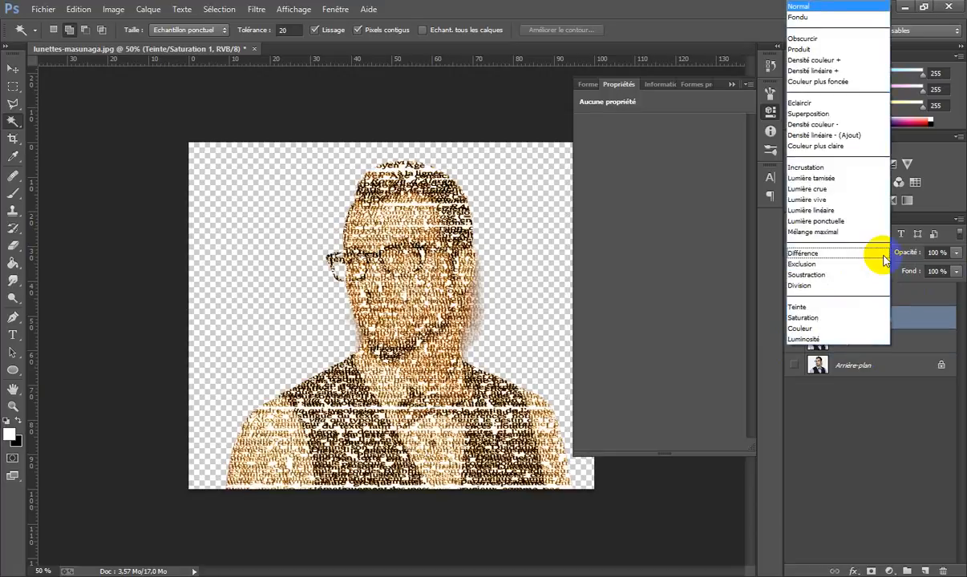
{"action": "left_click", "coordinate": [818, 48]}
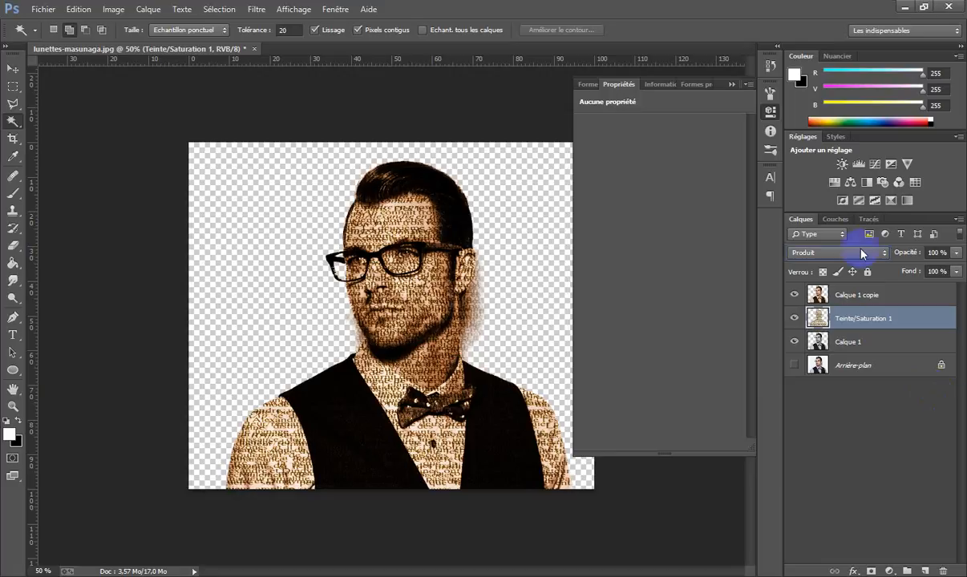
{"action": "left_click", "coordinate": [887, 253]}
{"action": "left_click", "coordinate": [806, 159]}
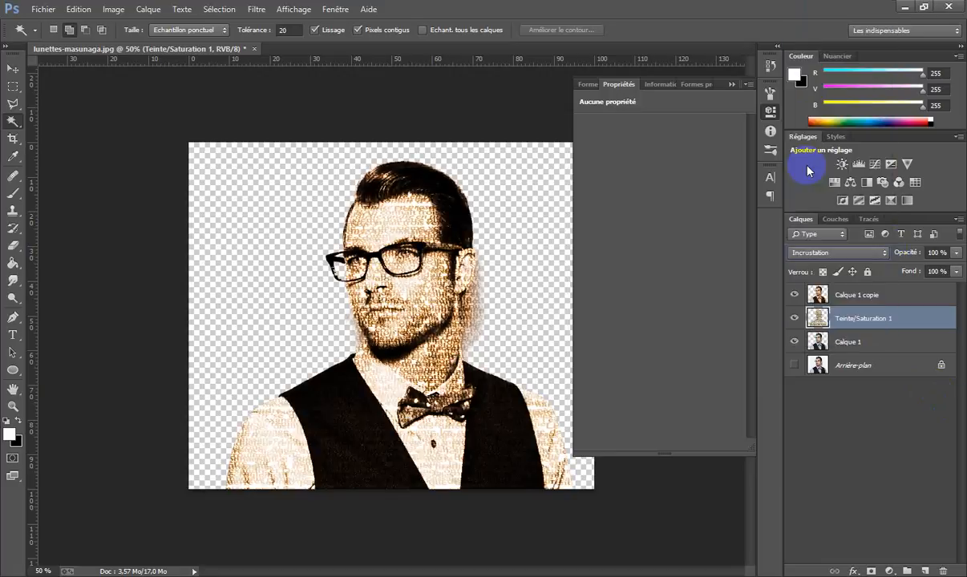
{"action": "left_click", "coordinate": [880, 253]}
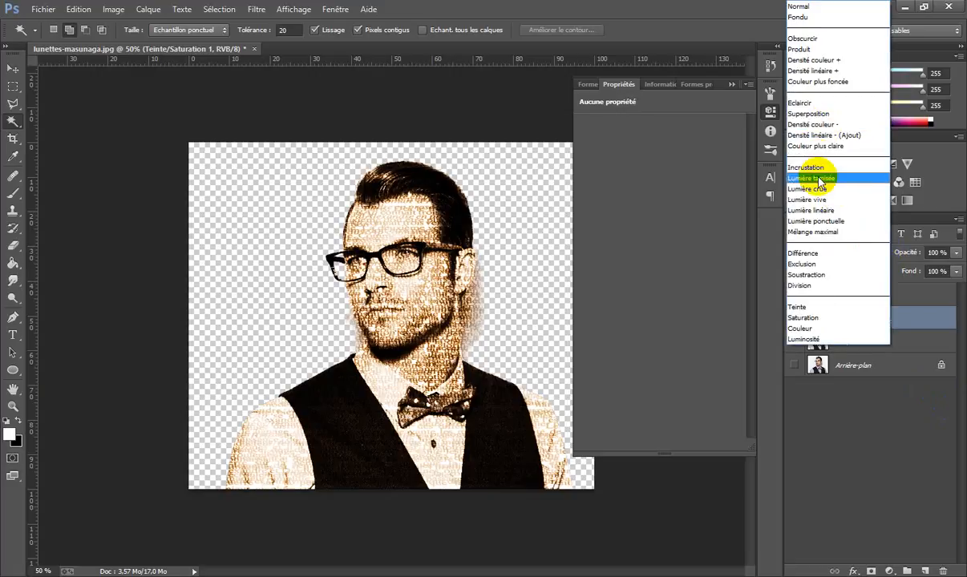
{"action": "left_click", "coordinate": [834, 49]}
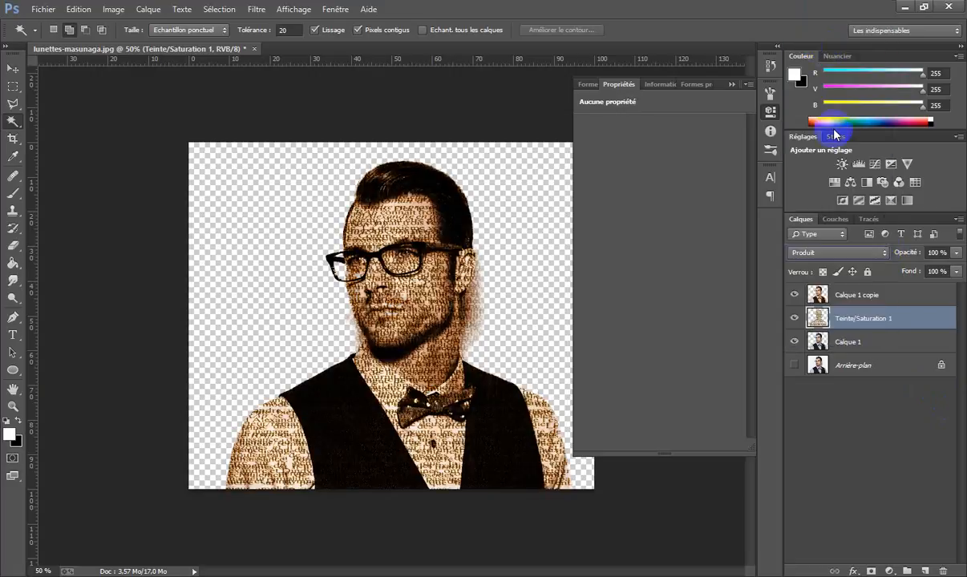
Step: Reduce the merged text layer's opacity to 90%
{"action": "left_click", "coordinate": [956, 253]}
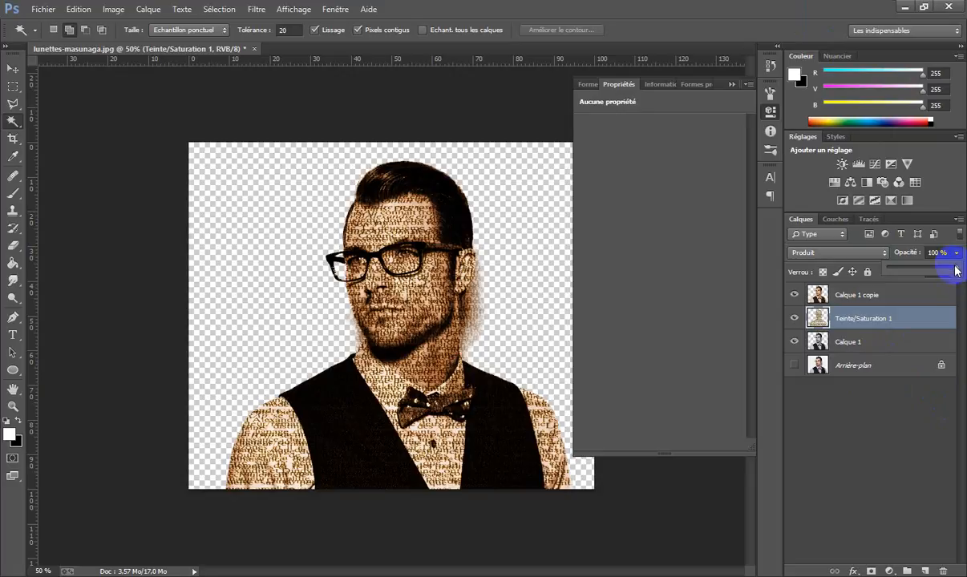
{"action": "left_click_drag", "start_coordinate": [950, 272], "coordinate": [950, 272]}
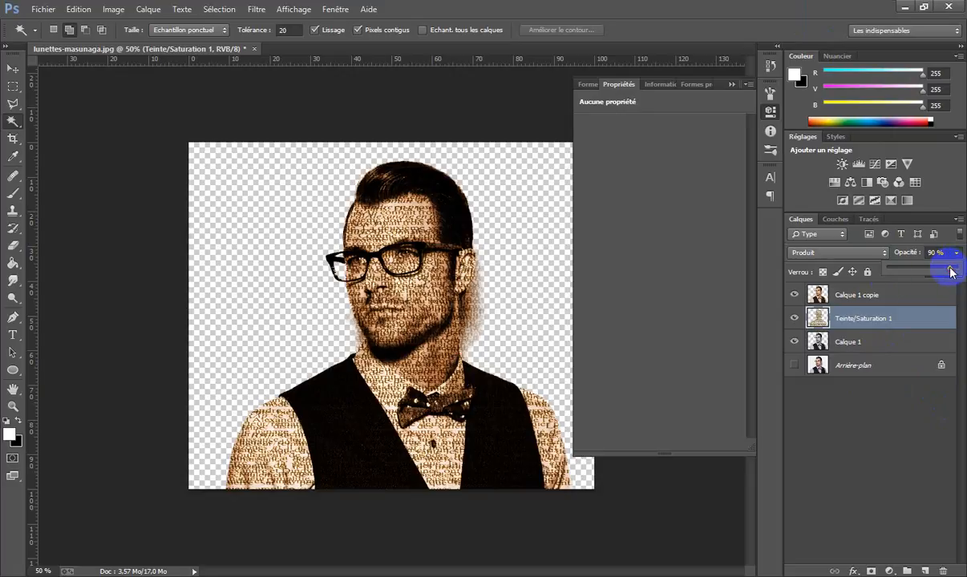
{"action": "left_click_drag", "start_coordinate": [950, 272], "coordinate": [950, 272]}
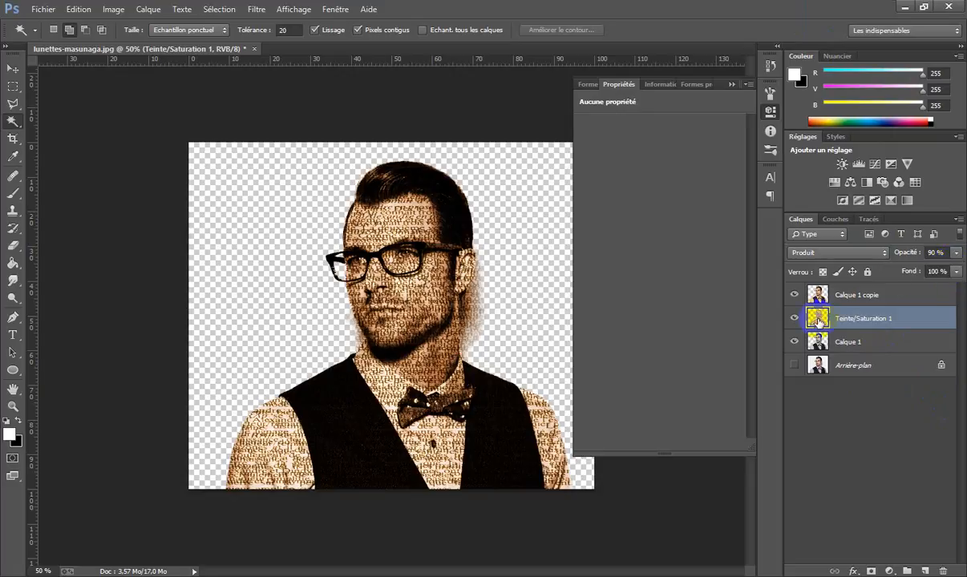
Step: Open the merged text layer's style settings and enable the Ombre portée effect
{"action": "double_click", "coordinate": [819, 319]}
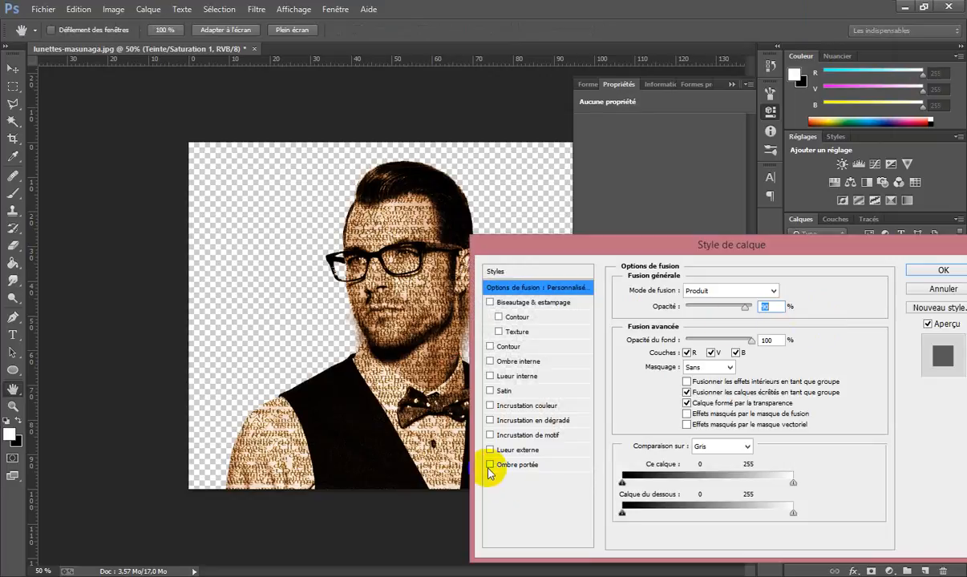
{"action": "left_click", "coordinate": [490, 466]}
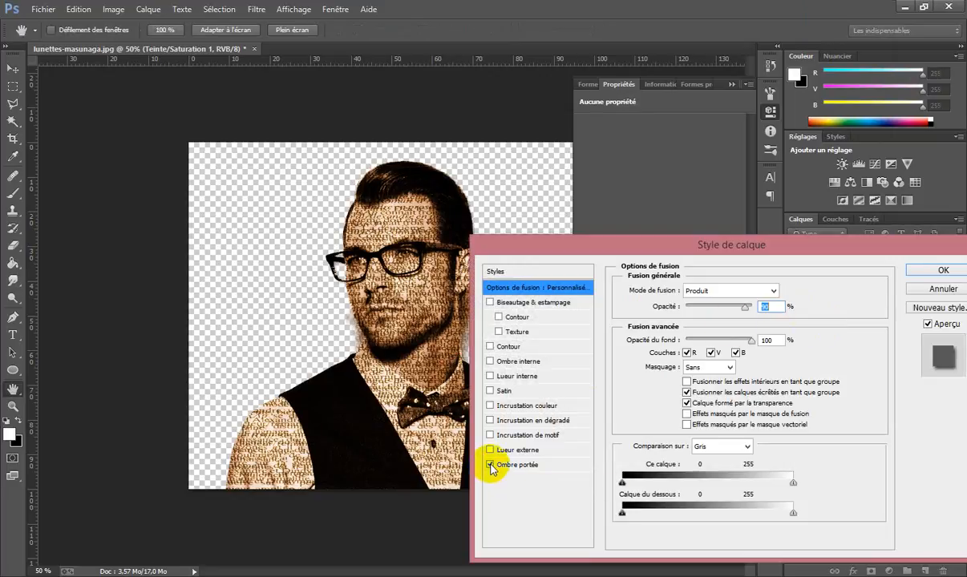
{"action": "key", "text": "ctrl+plus"}
{"action": "key", "text": "ctrl+plus"}
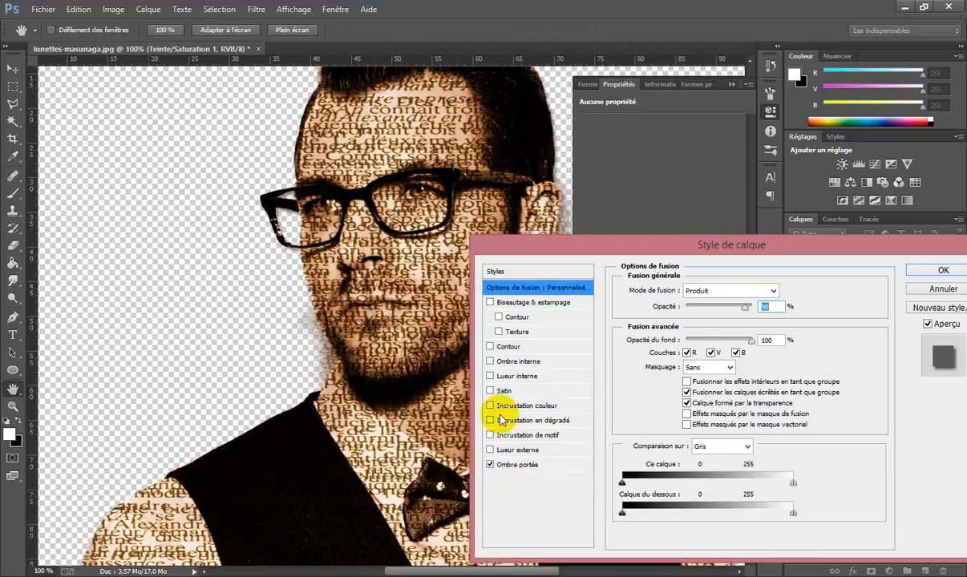
Step: Enable the Ombre interne effect on the text layer and set its colour to the near-white faf1f1
{"action": "left_click", "coordinate": [490, 361]}
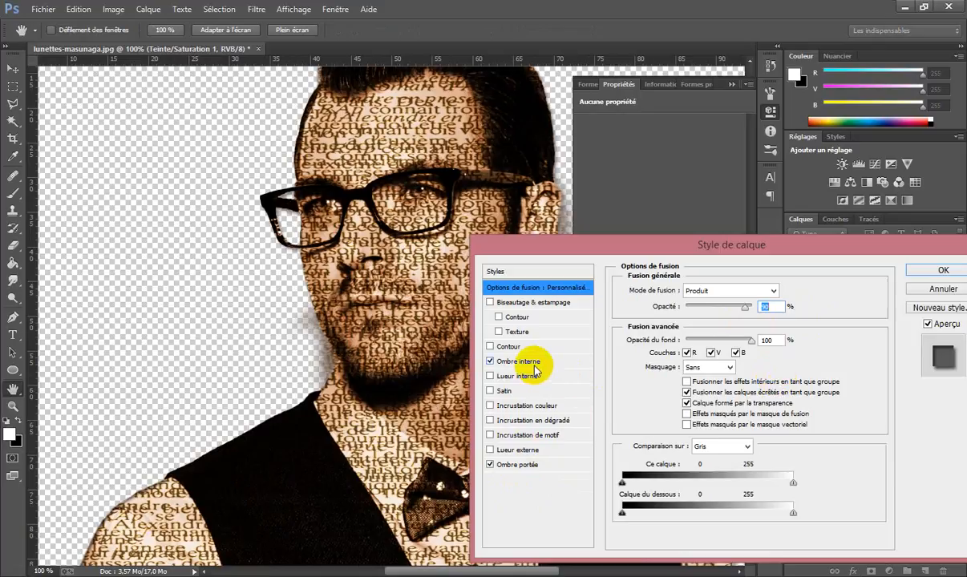
{"action": "left_click", "coordinate": [525, 363]}
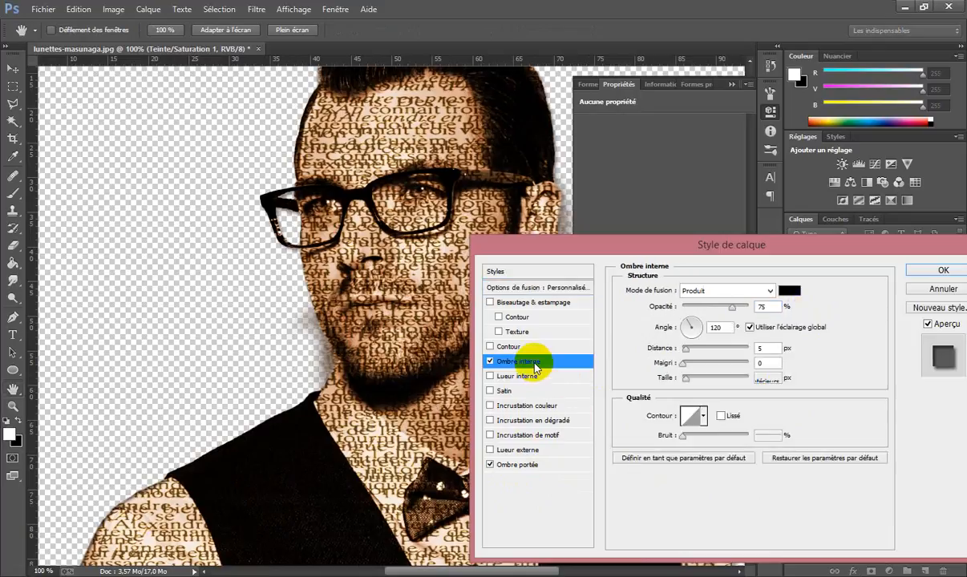
{"action": "left_click", "coordinate": [794, 291]}
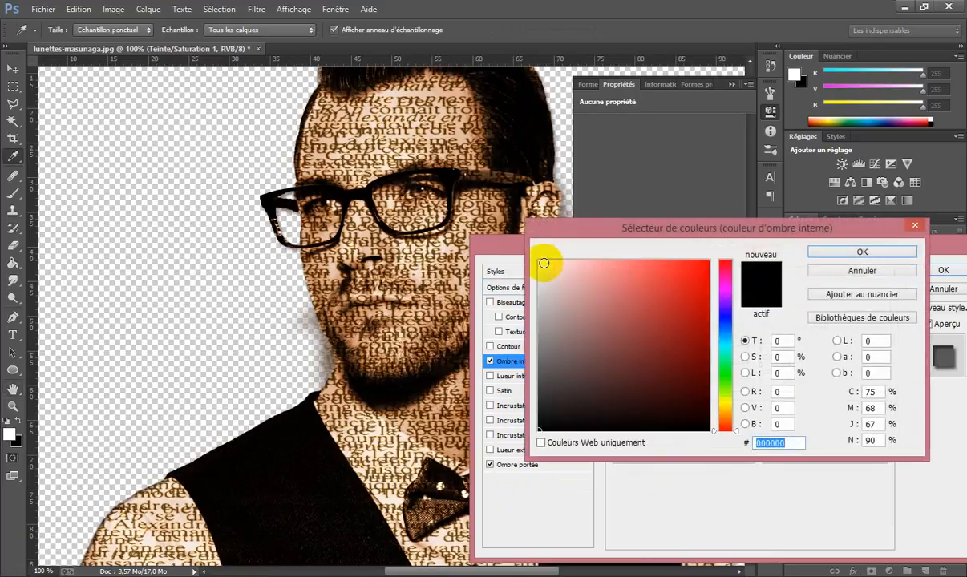
{"action": "left_click", "coordinate": [544, 263]}
{"action": "left_click", "coordinate": [855, 253]}
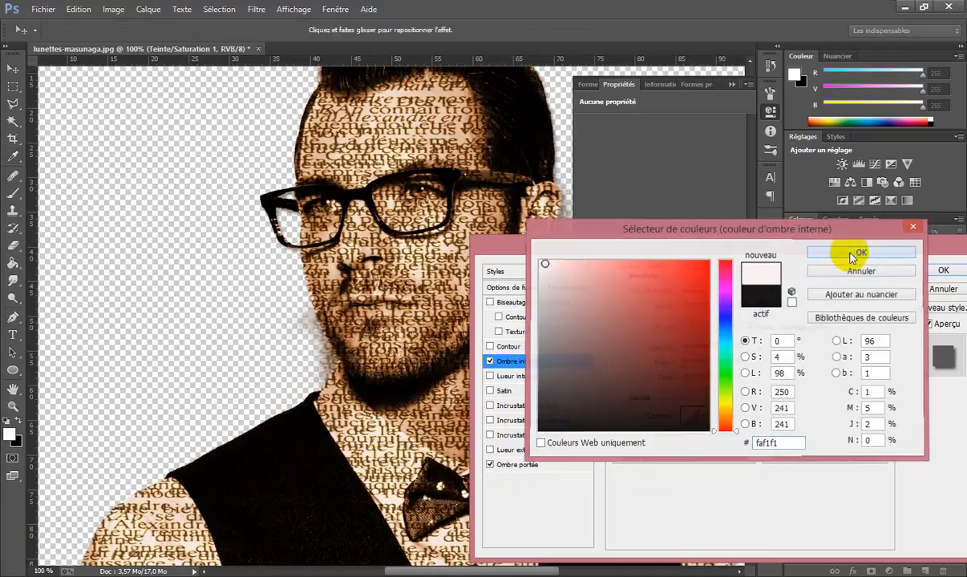
Step: Set the colour of the text layer's Ombre portée effect to red ee0606
{"action": "left_click", "coordinate": [517, 467]}
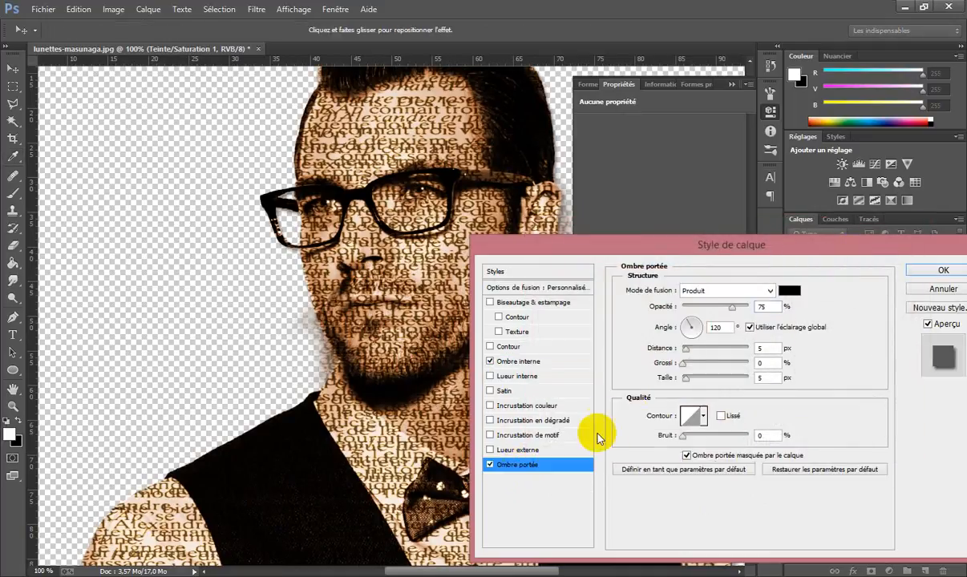
{"action": "left_click", "coordinate": [791, 291]}
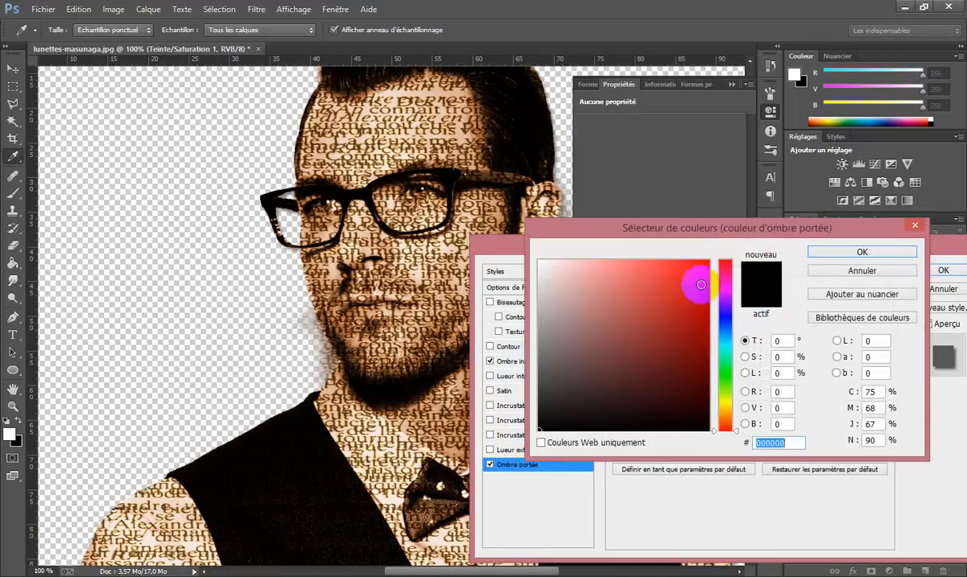
{"action": "left_click", "coordinate": [704, 271]}
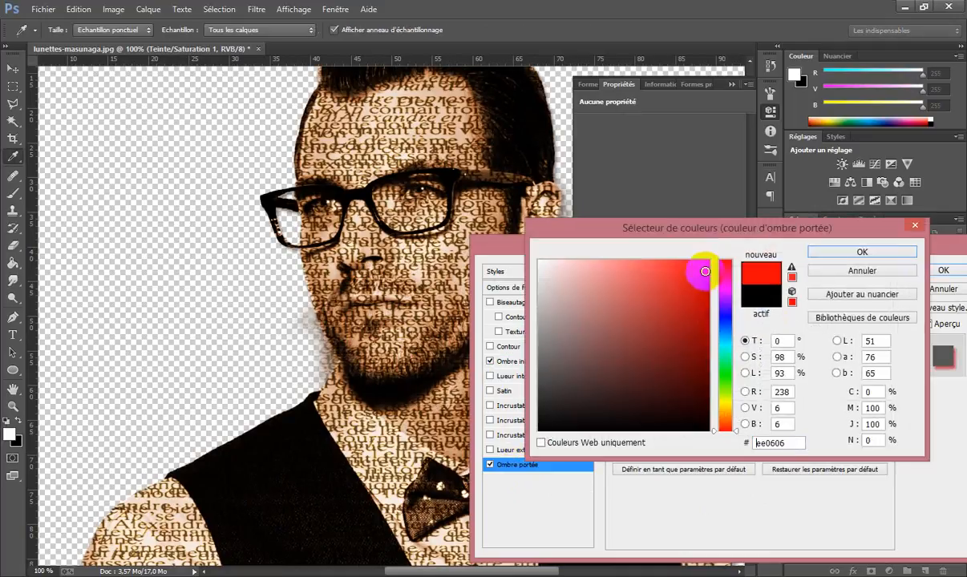
{"action": "left_click", "coordinate": [860, 252]}
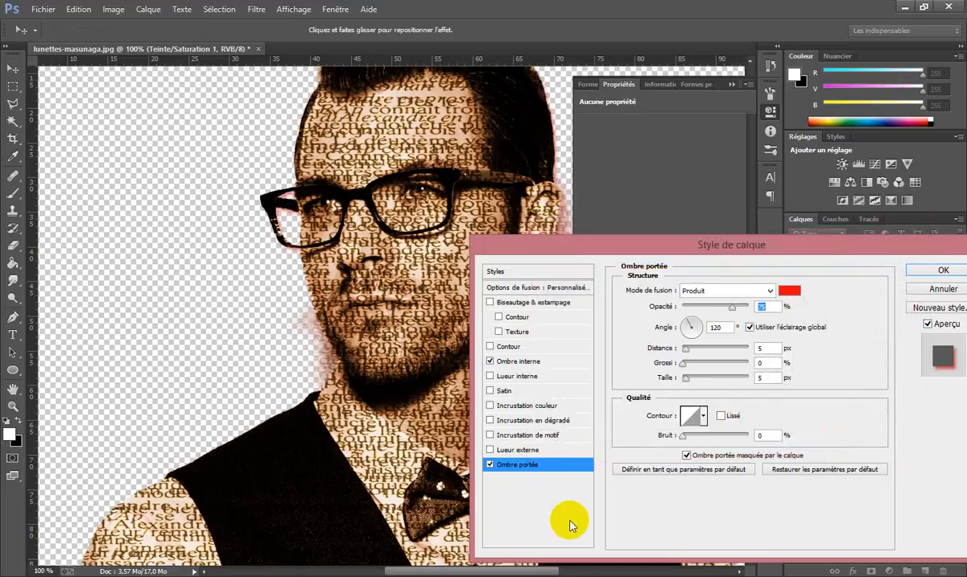
Step: Try the Contour and the Biseautage & estampage effects on the text layer, switching each one off again
{"action": "left_click", "coordinate": [491, 347]}
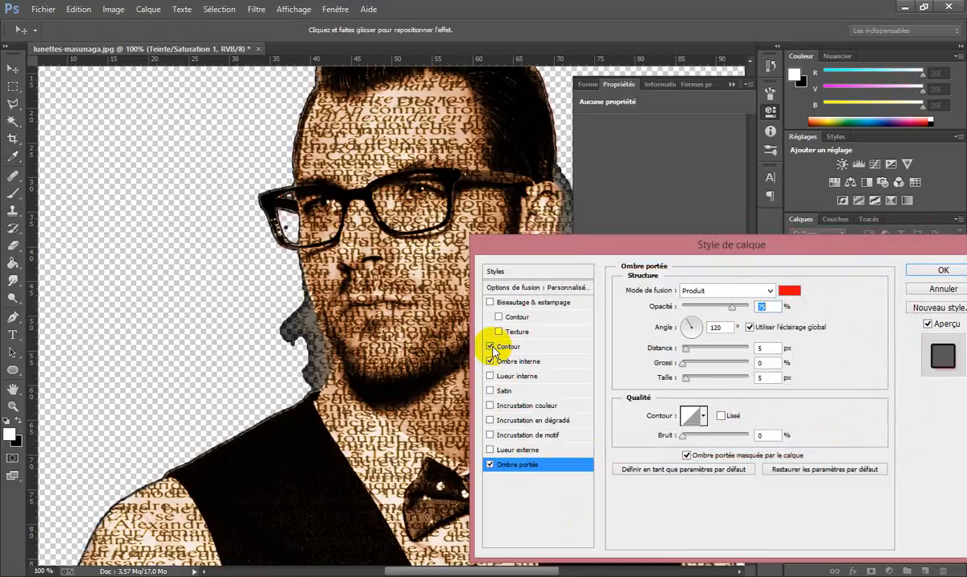
{"action": "left_click", "coordinate": [491, 348]}
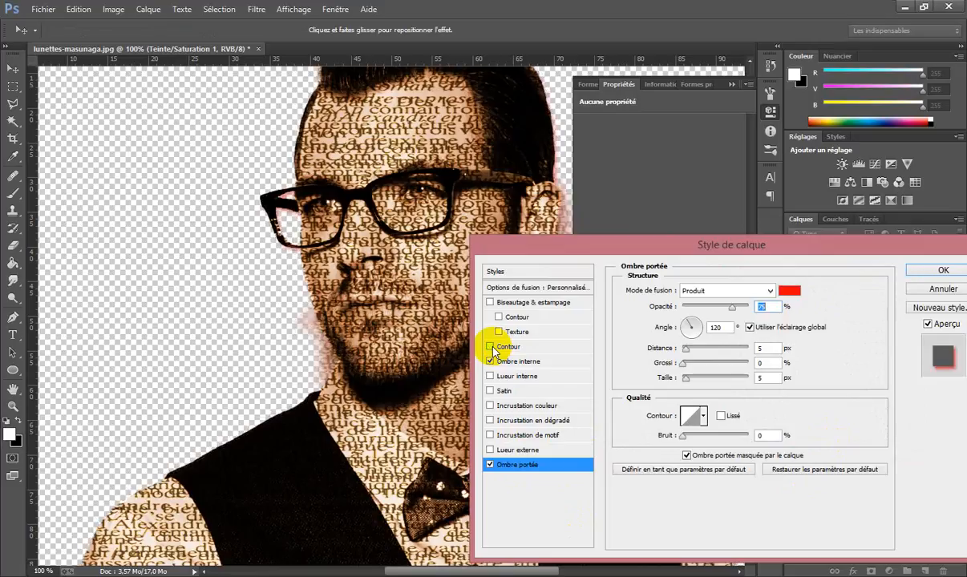
{"action": "left_click", "coordinate": [491, 302]}
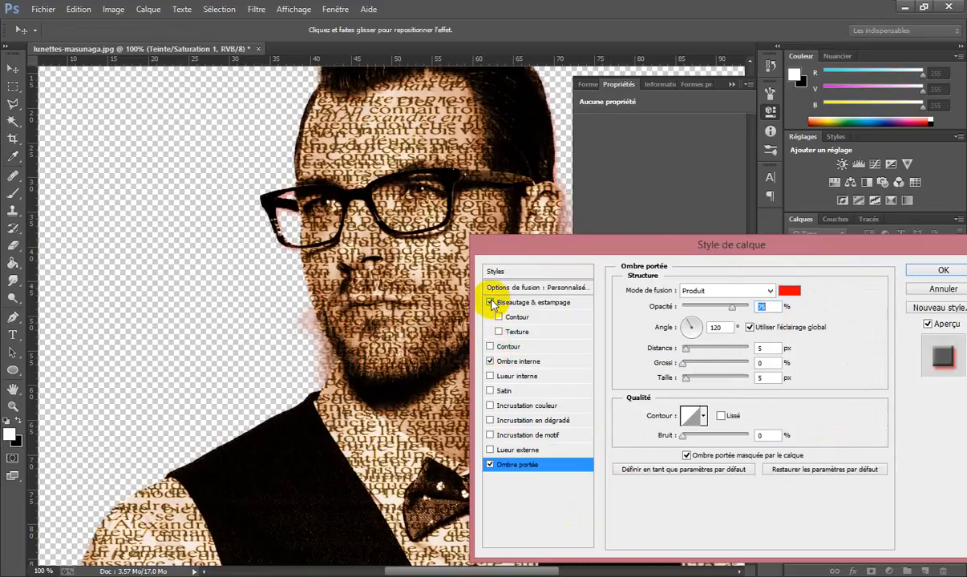
{"action": "left_click", "coordinate": [491, 303]}
Step: Apply the shadow effects to the text layer and collapse the floating properties area covering the portrait
{"action": "left_click", "coordinate": [930, 270]}
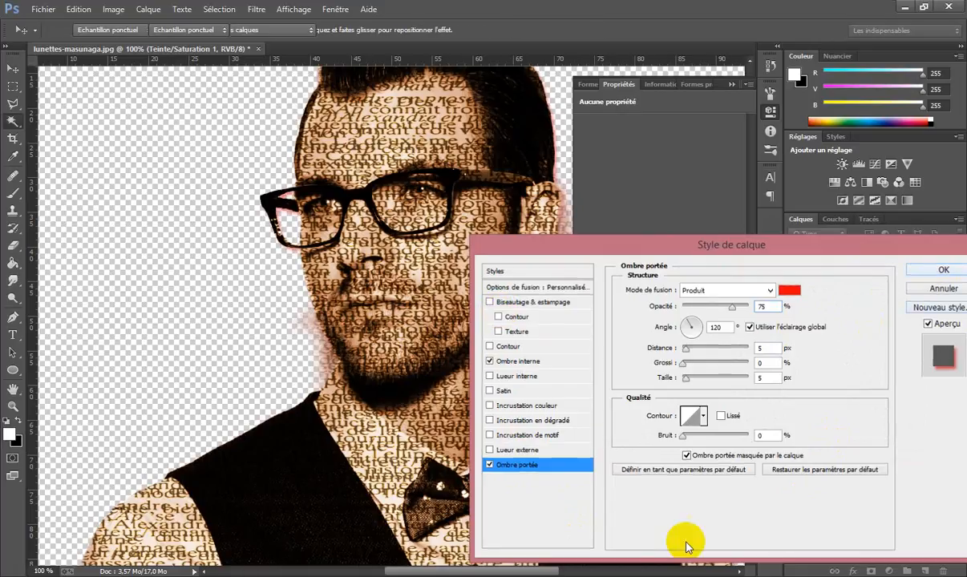
{"action": "left_click", "coordinate": [731, 85]}
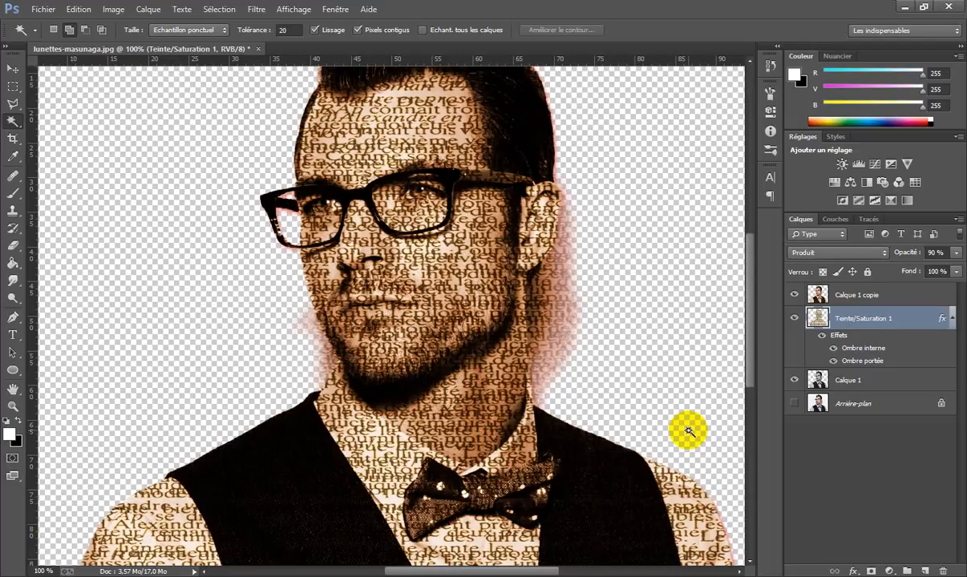
{"action": "key", "text": "ctrl+minus"}
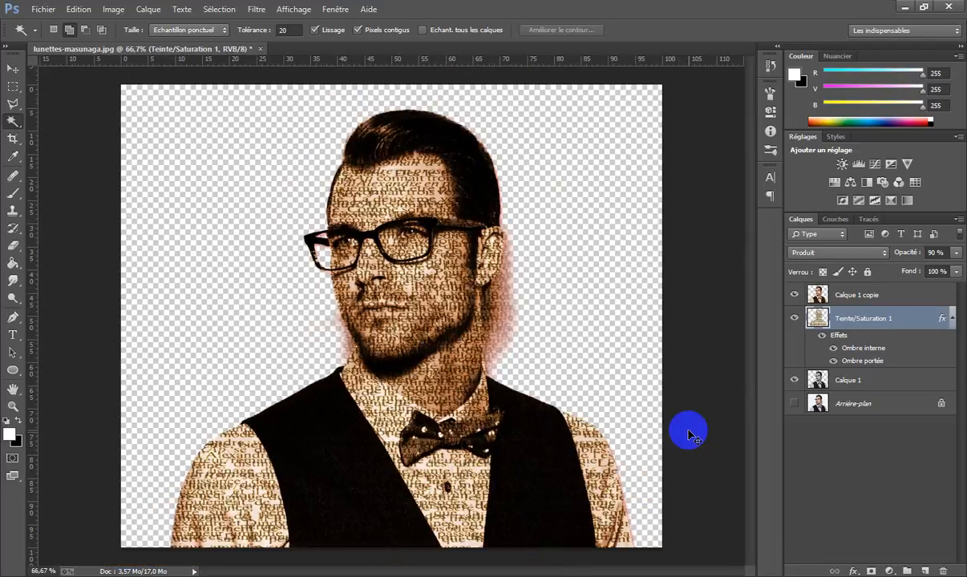
Step: Switch off the Ombre interne and Ombre portée effects on the text layer Teinte/Saturation 1 and apply the change
{"action": "double_click", "coordinate": [826, 321]}
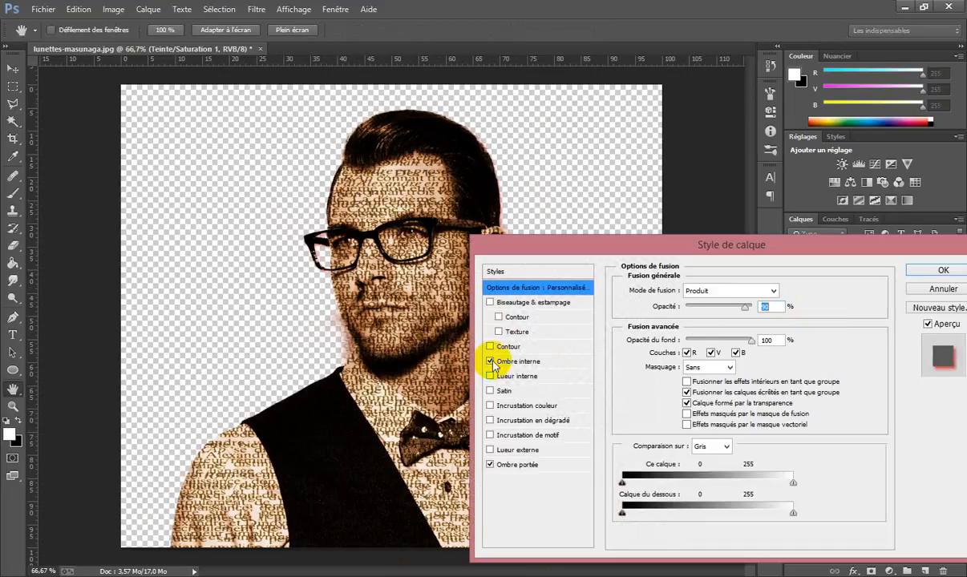
{"action": "left_click", "coordinate": [490, 361]}
{"action": "left_click", "coordinate": [490, 464]}
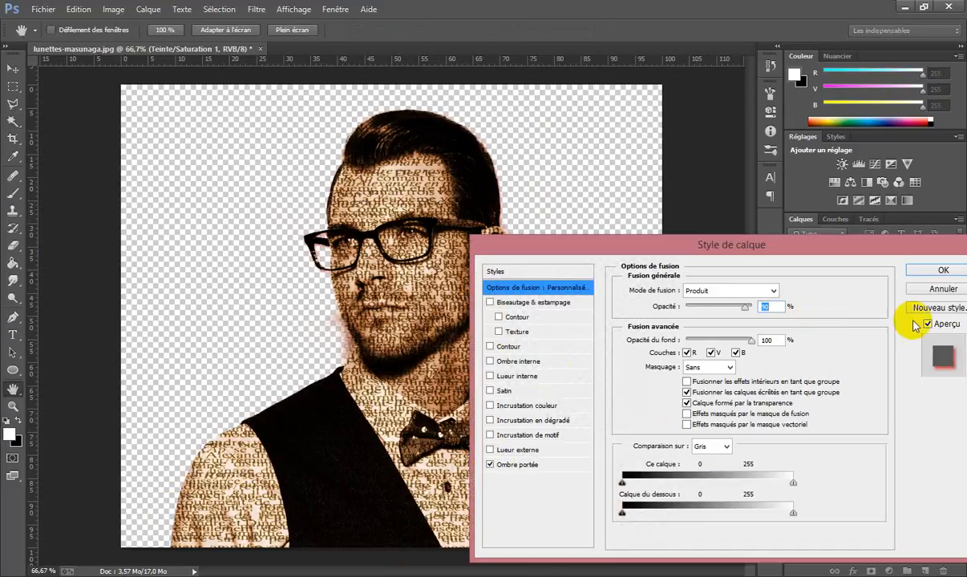
{"action": "left_click", "coordinate": [944, 272]}
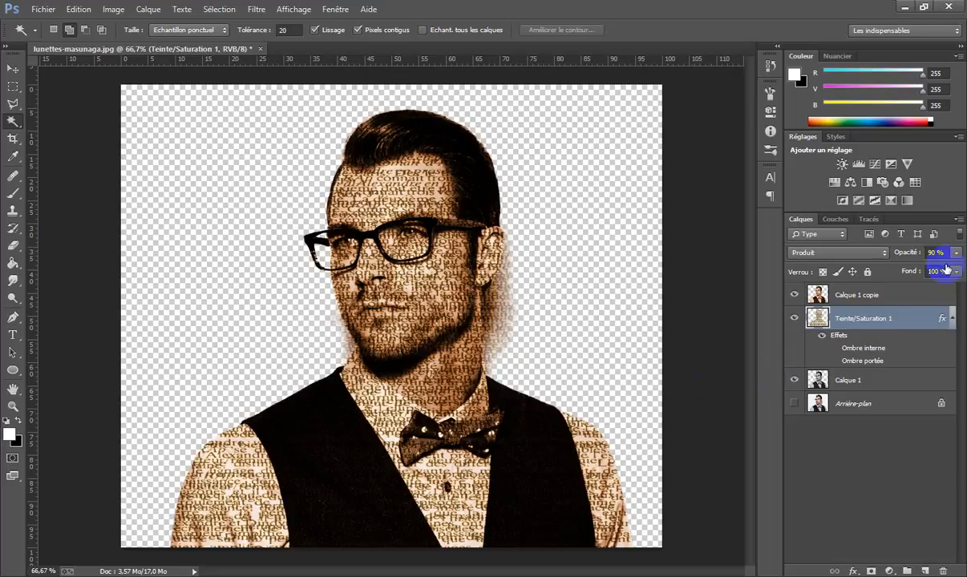
Step: Reapply Incrustation to the tinted layer Calque 1 copie and try the Superposition blend mode on it
{"action": "left_click", "coordinate": [899, 297]}
{"action": "right_click", "coordinate": [899, 298]}
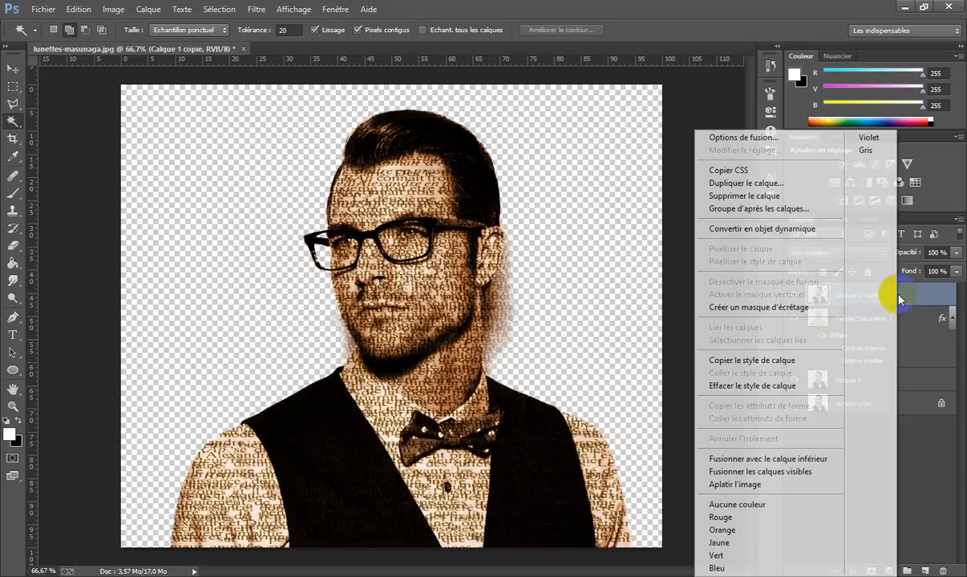
{"action": "left_click", "coordinate": [900, 277]}
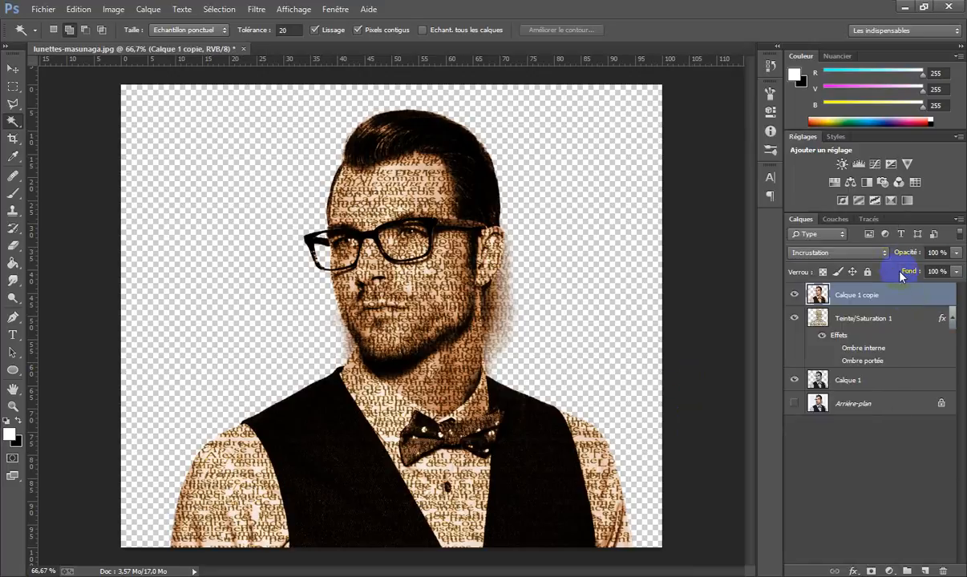
{"action": "left_click", "coordinate": [887, 255]}
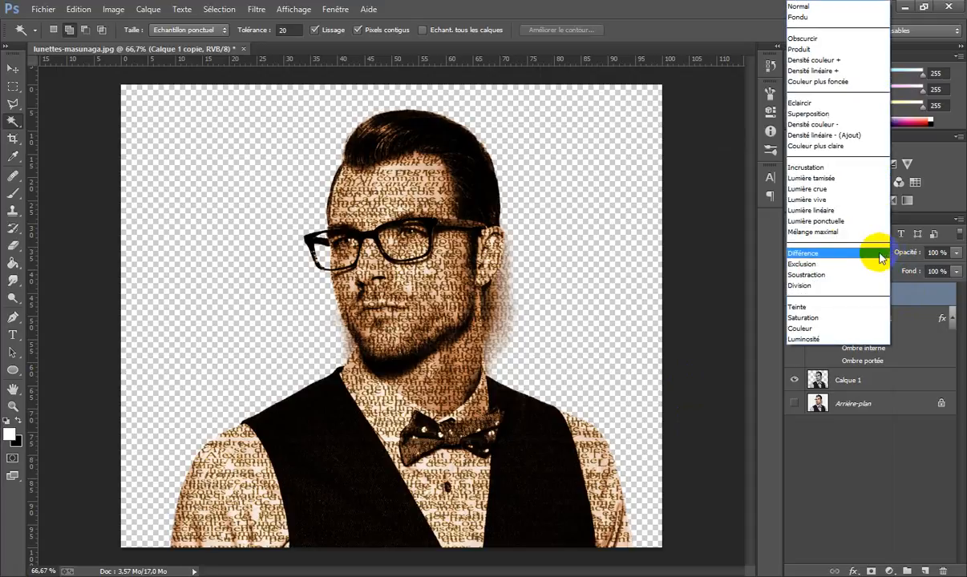
{"action": "left_click", "coordinate": [842, 164]}
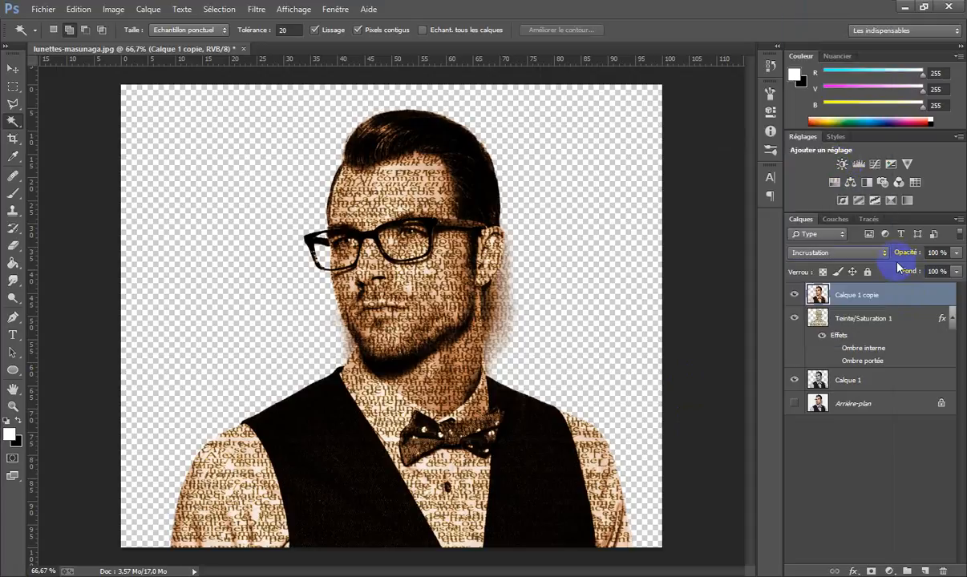
{"action": "left_click", "coordinate": [887, 254]}
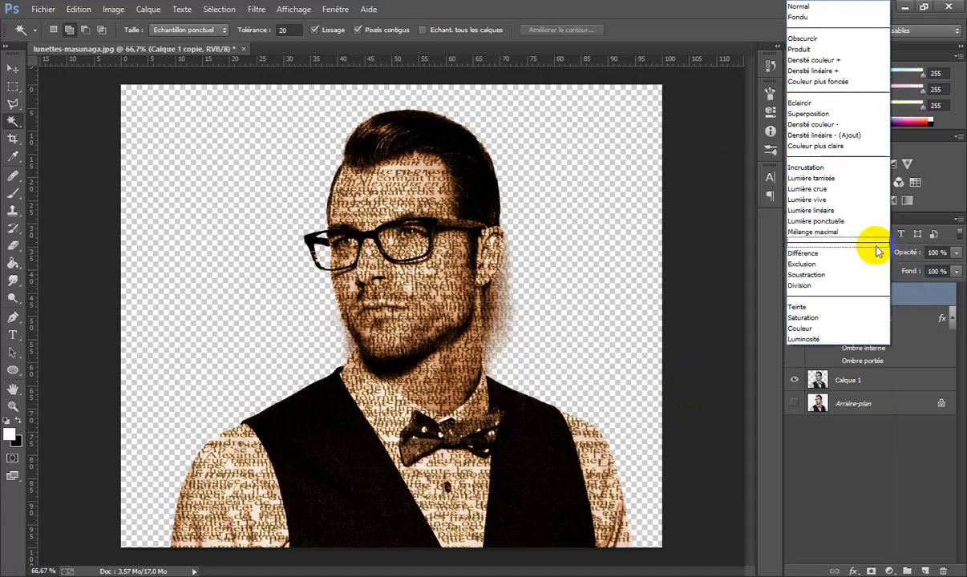
{"action": "left_click", "coordinate": [828, 119]}
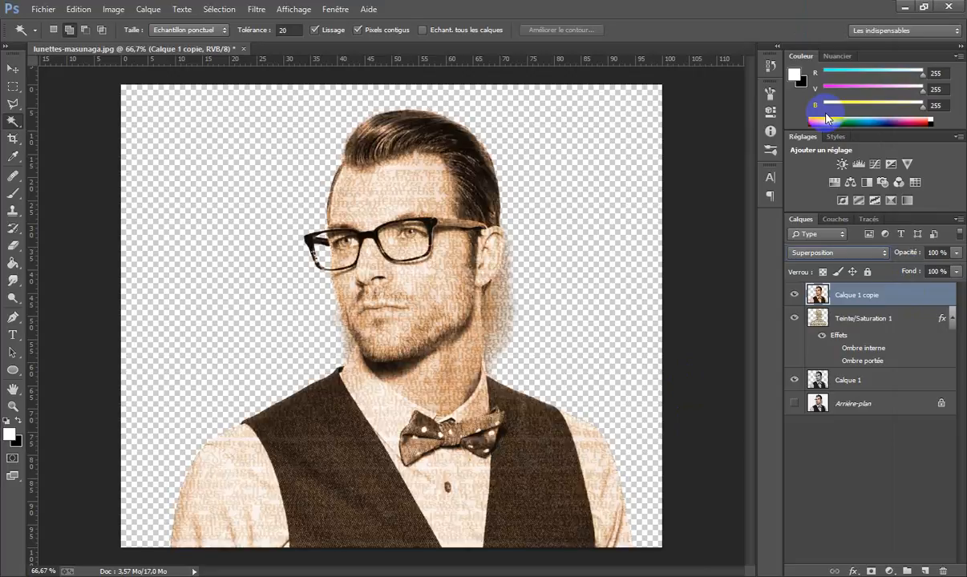
Step: Try the text layer Teinte/Saturation 1 at 100% opacity and at 91% opacity
{"action": "left_click", "coordinate": [904, 316]}
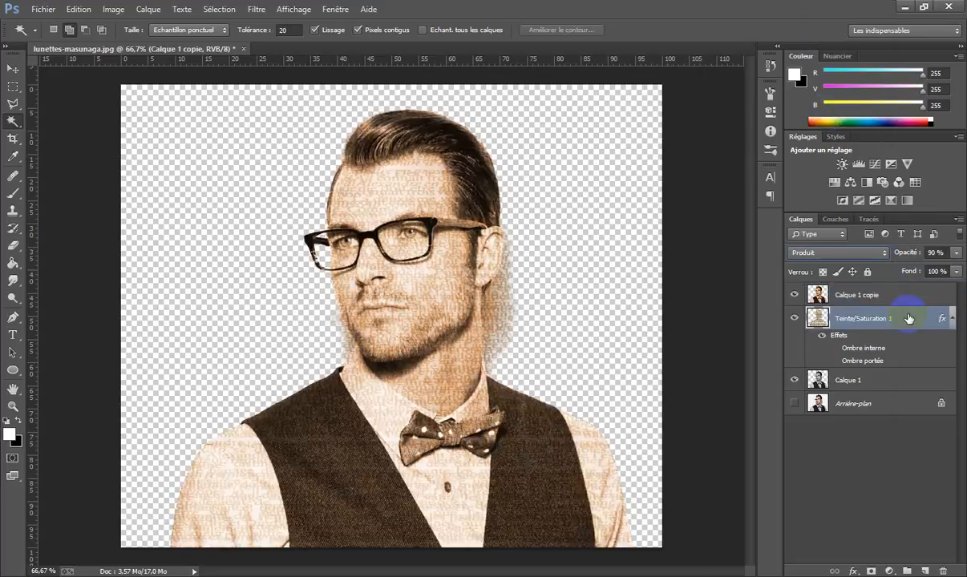
{"action": "left_click", "coordinate": [956, 254]}
{"action": "left_click_drag", "start_coordinate": [953, 270], "coordinate": [964, 270]}
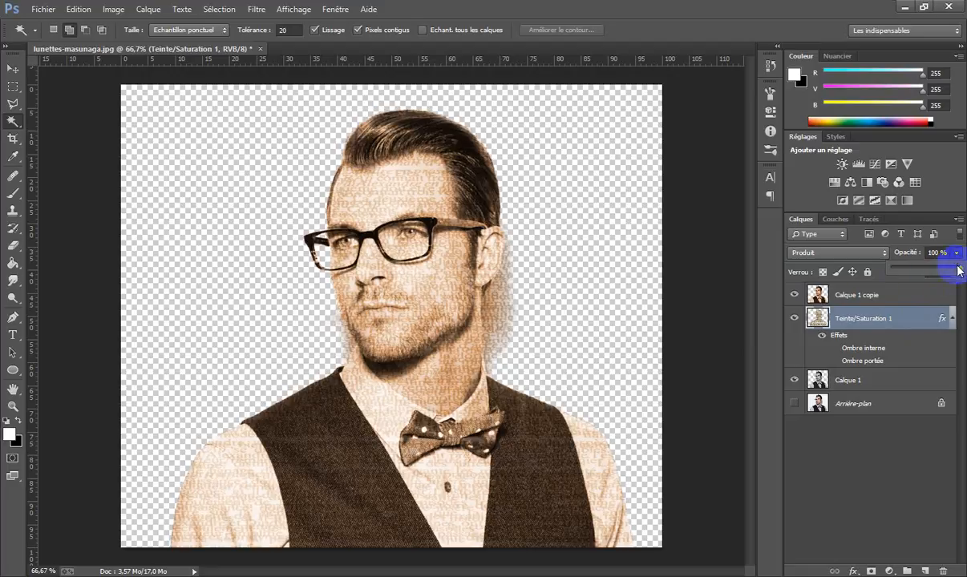
{"action": "left_click_drag", "start_coordinate": [959, 271], "coordinate": [954, 273]}
Step: Compare the Produit and Normal blend modes on Calque 1 copie, ending on Normal
{"action": "left_click", "coordinate": [898, 295]}
{"action": "left_click", "coordinate": [882, 253]}
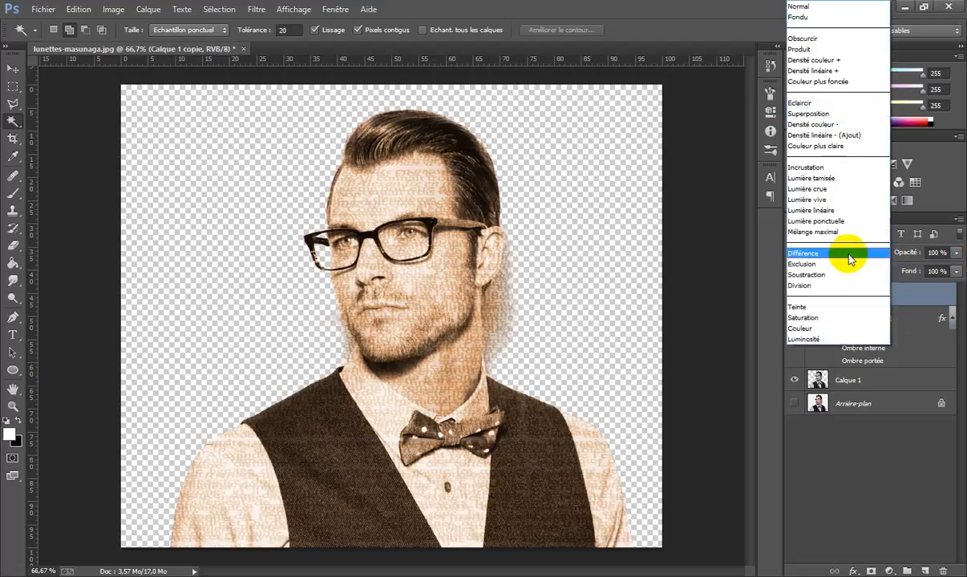
{"action": "left_click", "coordinate": [832, 45]}
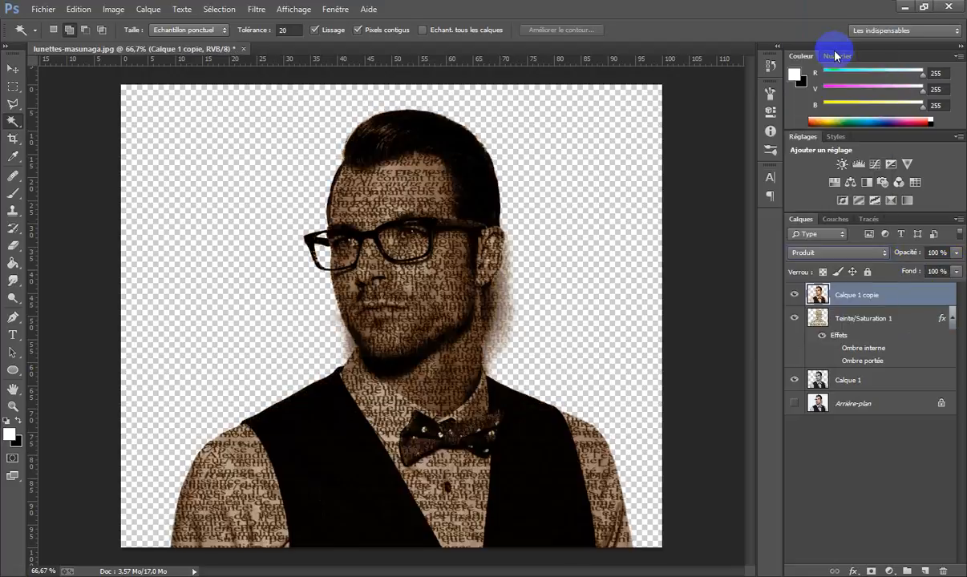
{"action": "left_click", "coordinate": [834, 251]}
{"action": "left_click", "coordinate": [813, 6]}
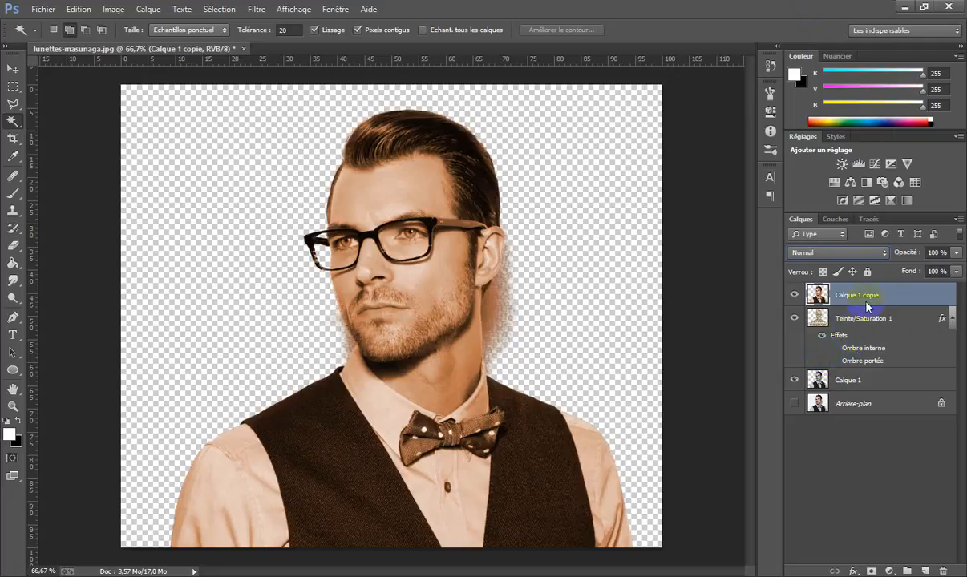
{"action": "left_click_drag", "start_coordinate": [837, 250], "coordinate": [827, 50]}
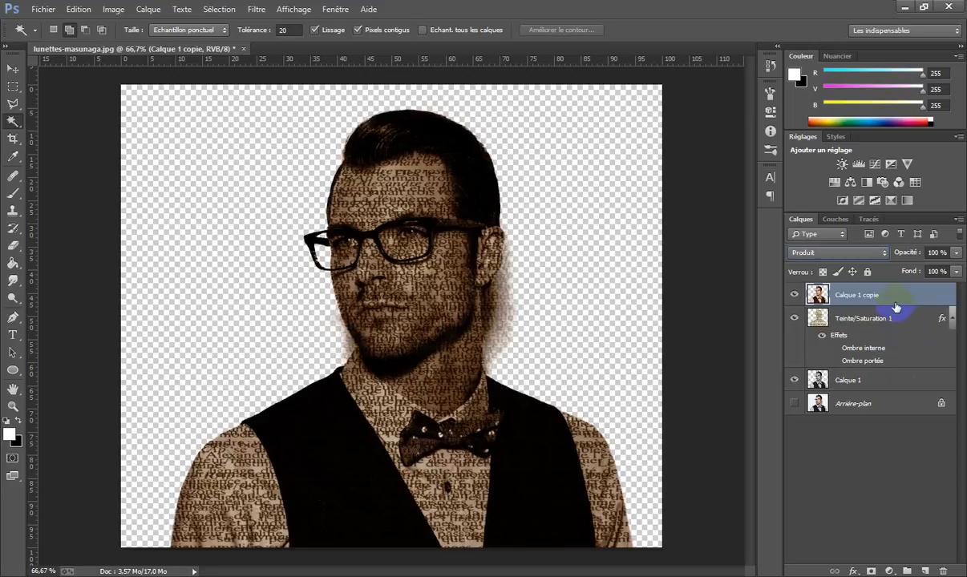
{"action": "left_click", "coordinate": [850, 252]}
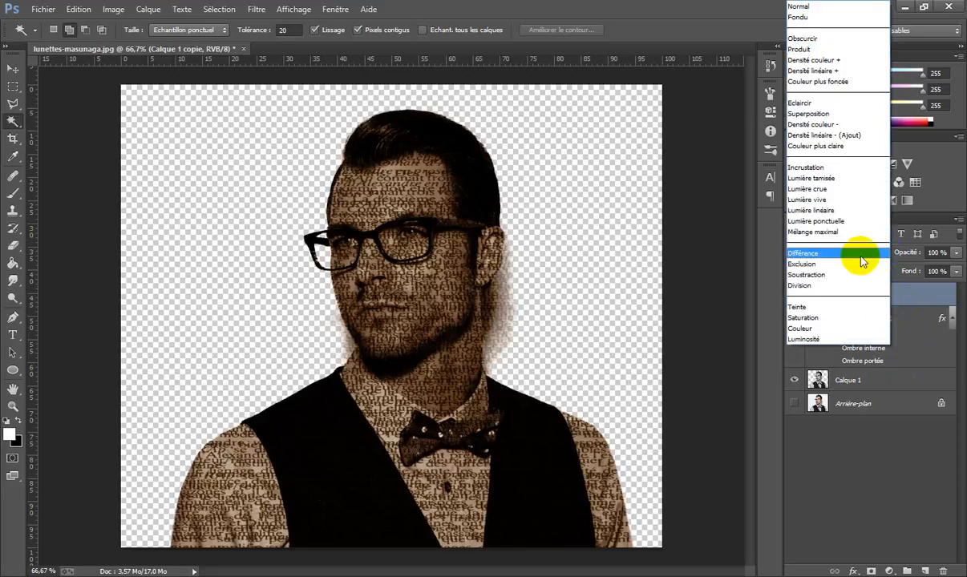
{"action": "left_click", "coordinate": [840, 8]}
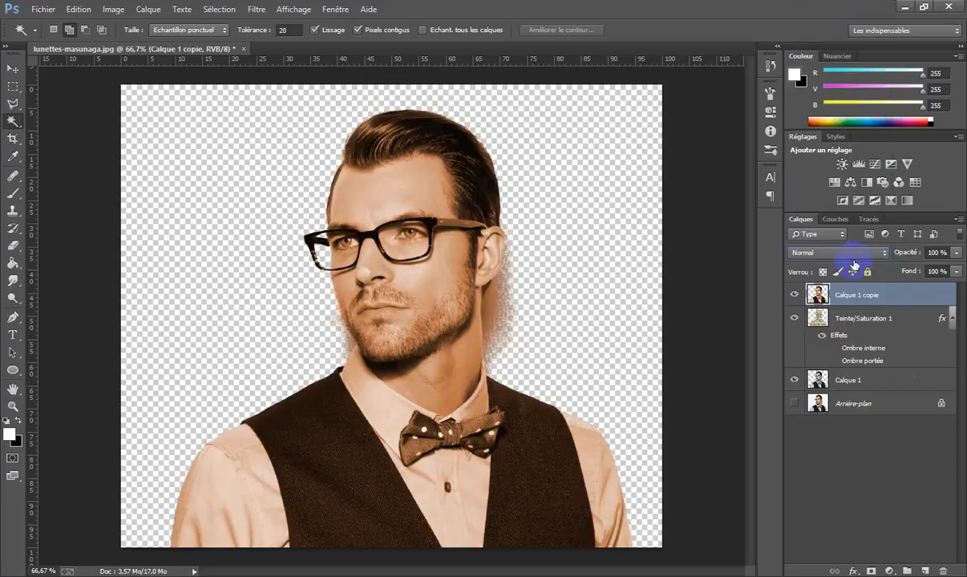
Step: Try the text layer above Calque 1 copie, and undo back to Incrustation blending and 90% text opacity
{"action": "left_click_drag", "start_coordinate": [886, 322], "coordinate": [883, 296]}
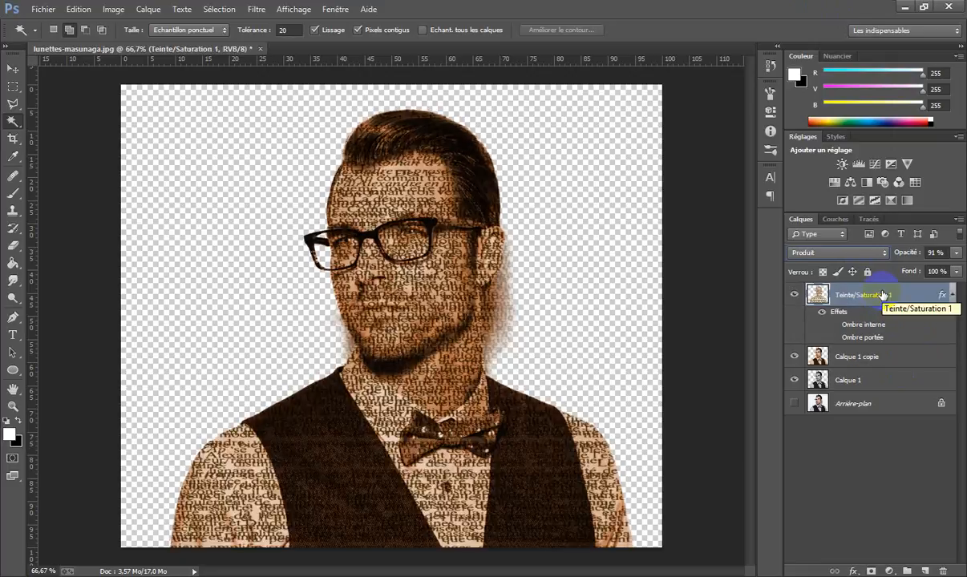
{"action": "key", "text": "ctrl+alt+z"}
{"action": "key", "text": "ctrl+alt+z"}
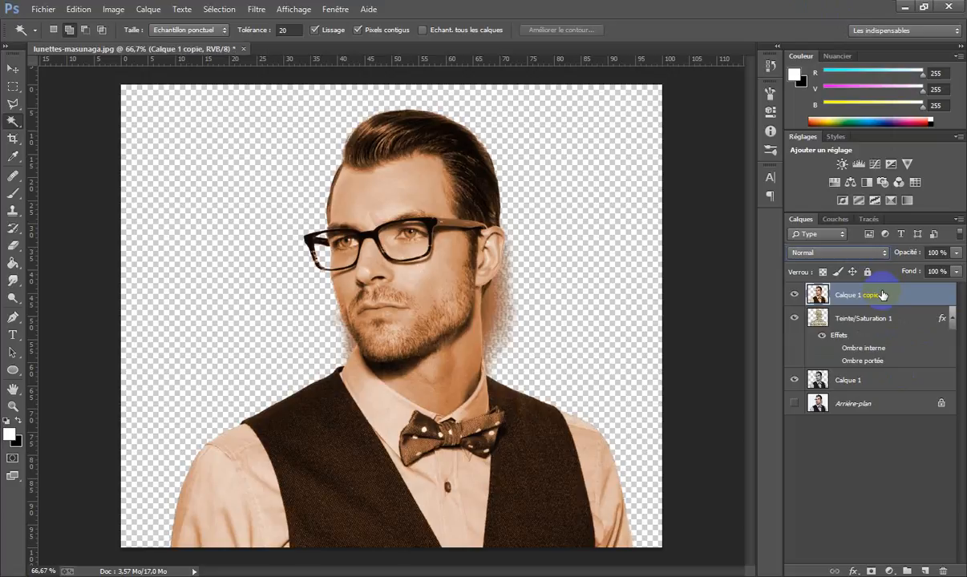
{"action": "key", "text": "ctrl+z"}
{"action": "key", "text": "ctrl+z"}
{"action": "key", "text": "ctrl+alt+z"}
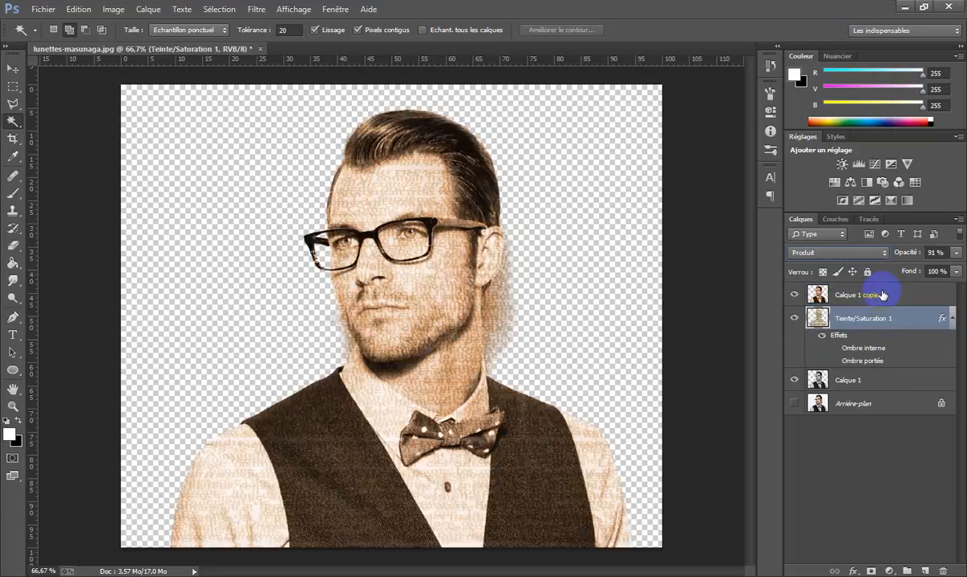
{"action": "left_click", "coordinate": [882, 296]}
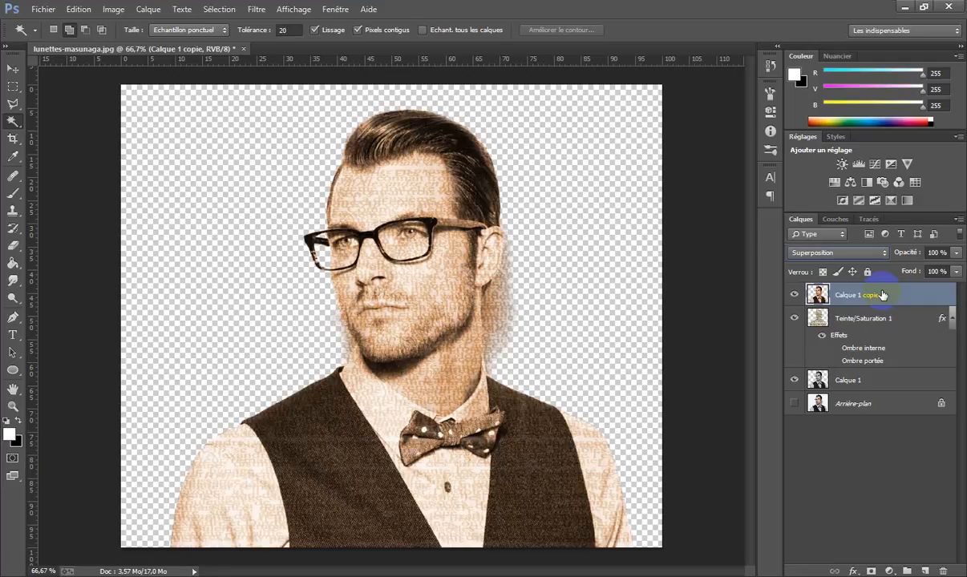
{"action": "key", "text": "ctrl+z"}
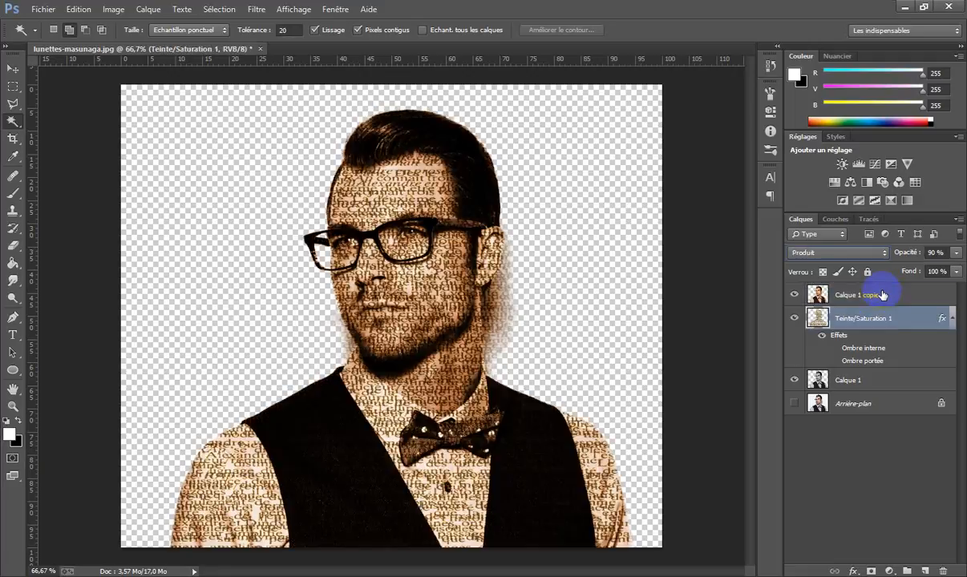
Step: Select Calque 1 copie and toggle Calque 1 off and on to check its contribution to the portrait
{"action": "left_click", "coordinate": [882, 296]}
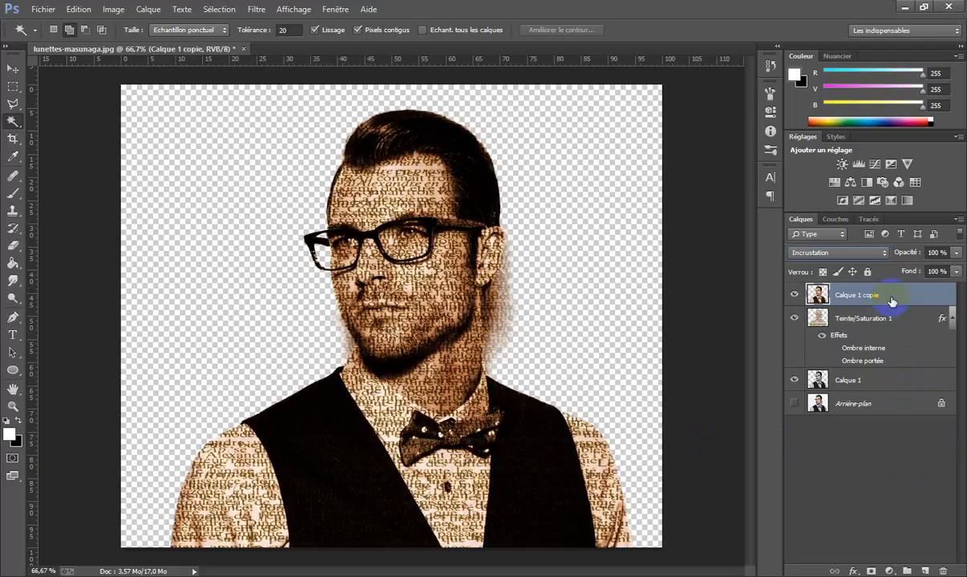
{"action": "left_click", "coordinate": [795, 382]}
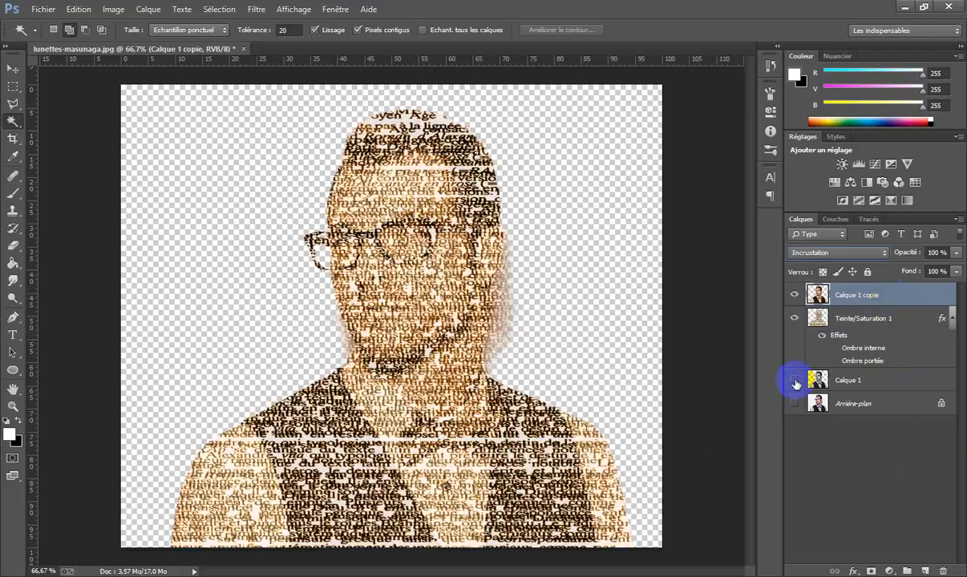
{"action": "left_click", "coordinate": [794, 382]}
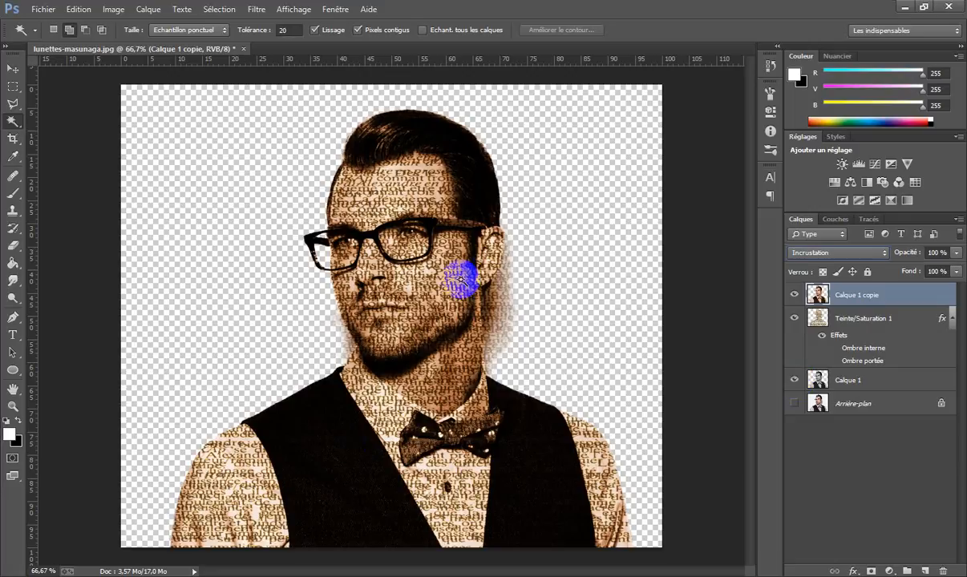
Step: Compare the original Arrière-plan photo alone with the portrait by restoring the upper layers one by one and hiding the background
{"action": "left_click", "coordinate": [794, 405]}
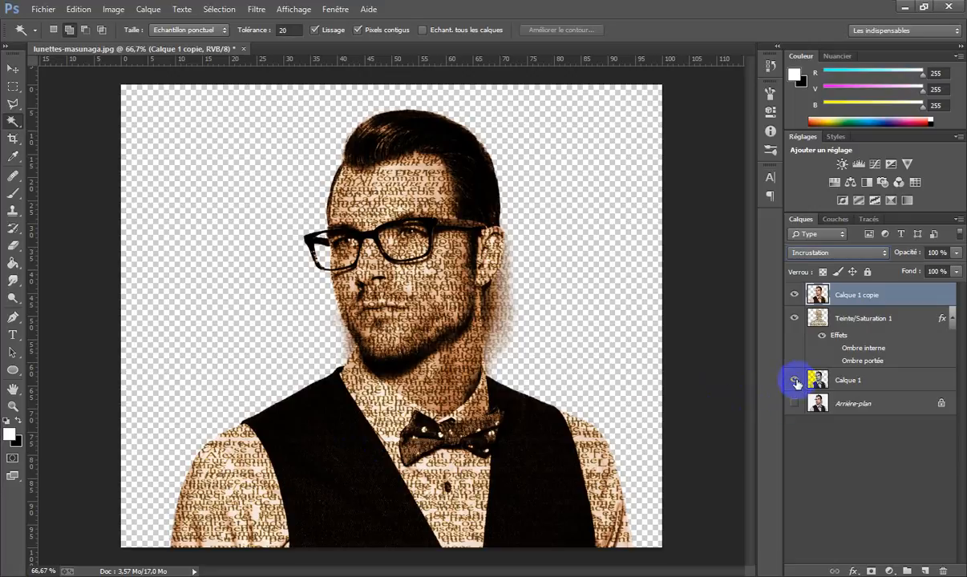
{"action": "left_click", "coordinate": [794, 405]}
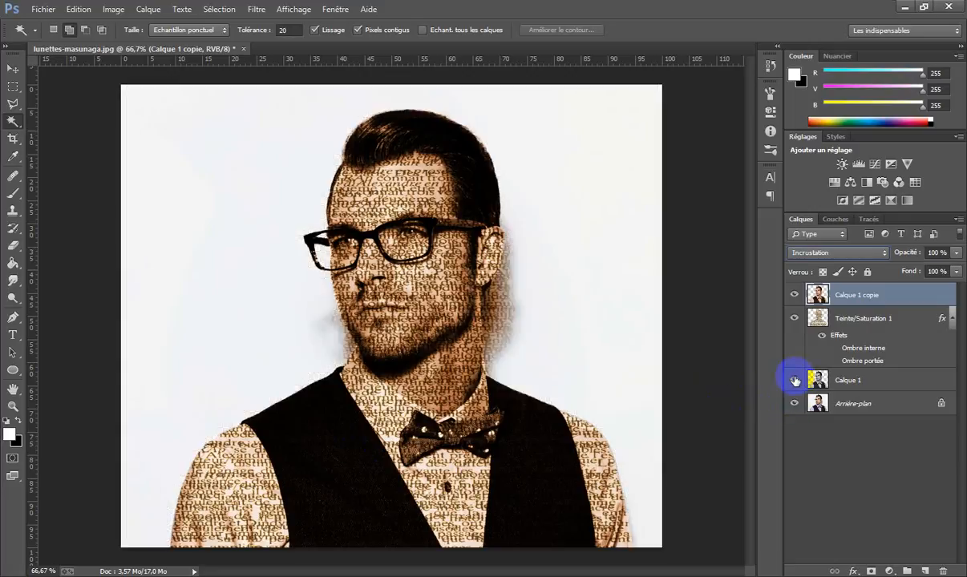
{"action": "left_click_drag", "start_coordinate": [795, 381], "coordinate": [795, 296]}
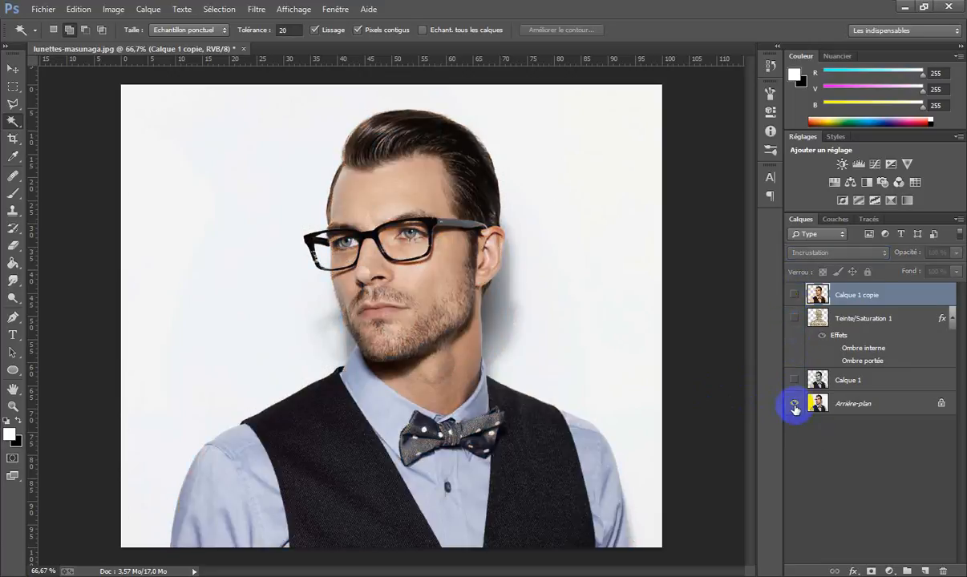
{"action": "left_click", "coordinate": [794, 380]}
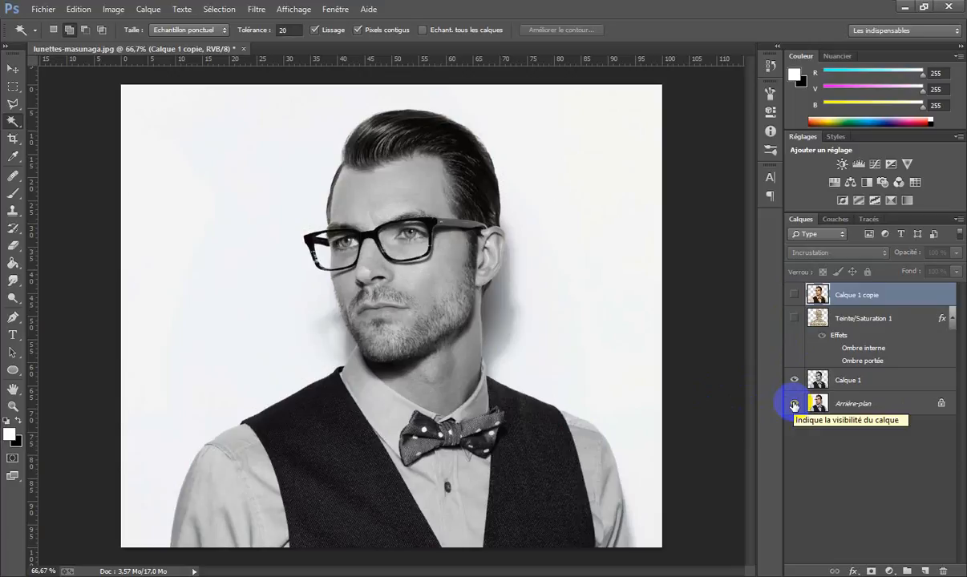
{"action": "left_click", "coordinate": [794, 406]}
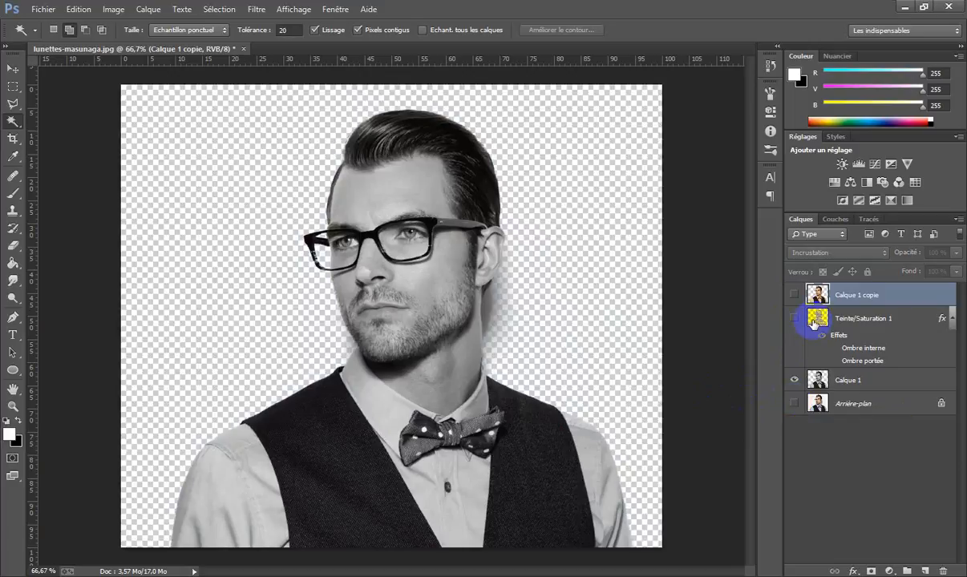
{"action": "left_click", "coordinate": [794, 319]}
{"action": "left_click", "coordinate": [794, 294]}
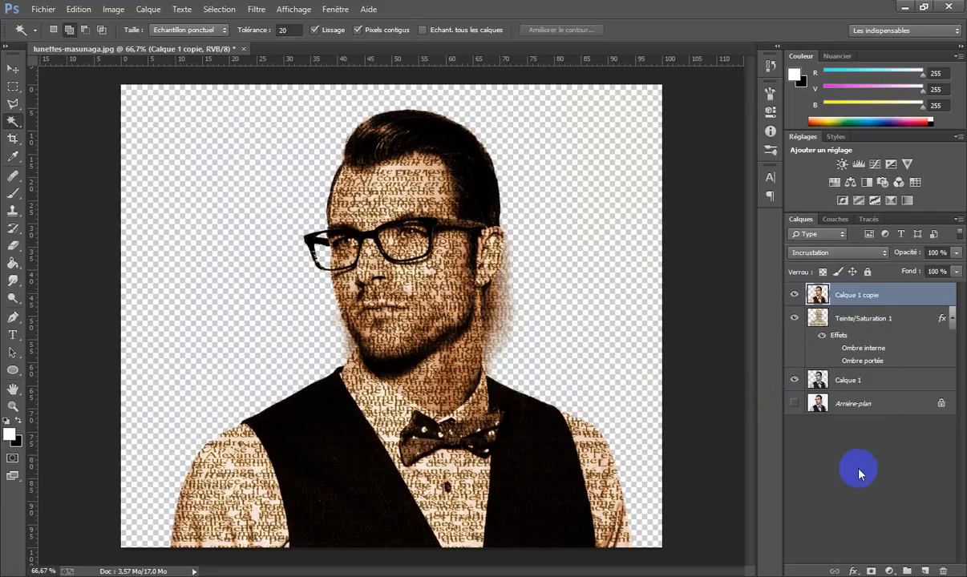
Step: Add a new empty layer above Calque 1 copie and set the foreground colour to dark red 4a0202
{"action": "left_click", "coordinate": [926, 571]}
{"action": "left_click", "coordinate": [10, 434]}
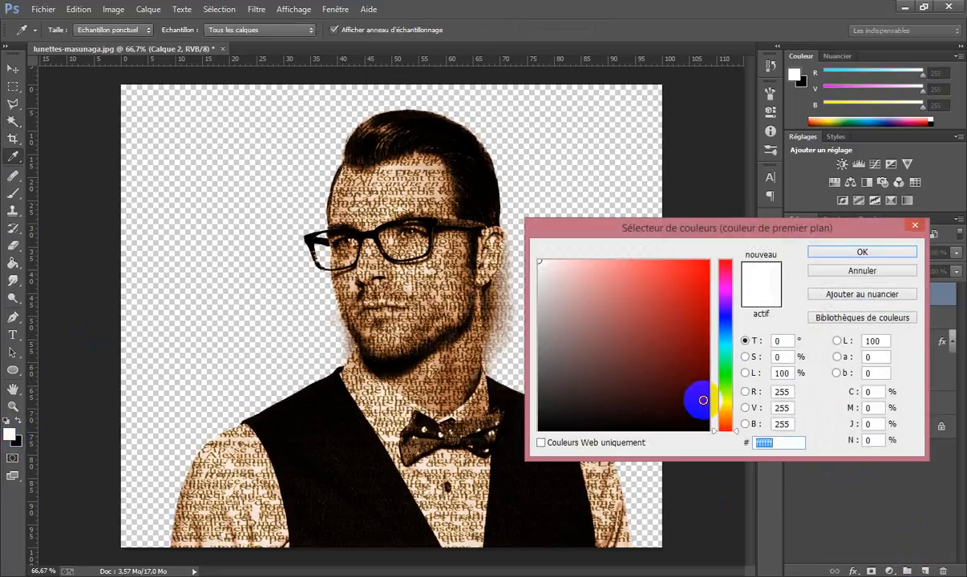
{"action": "left_click", "coordinate": [704, 400]}
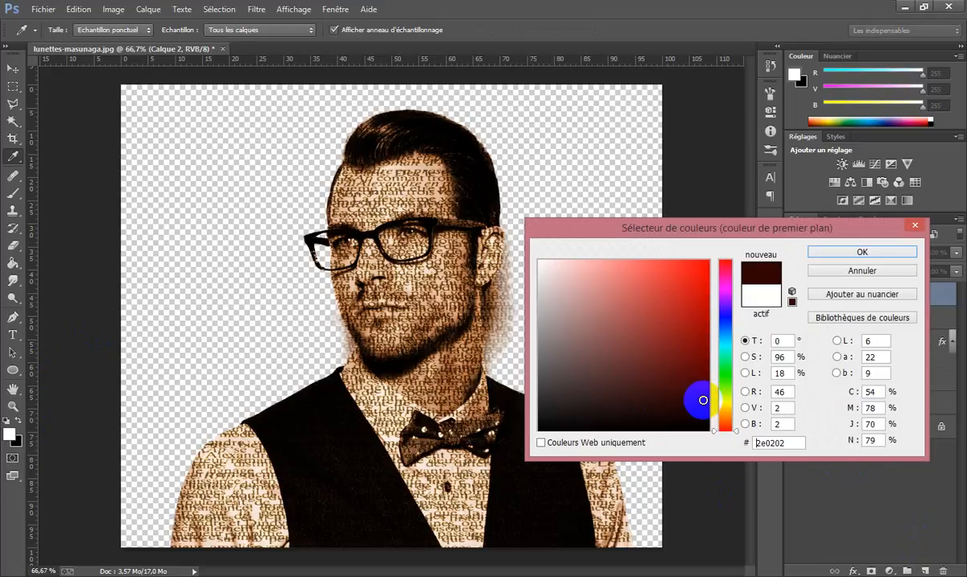
{"action": "left_click", "coordinate": [704, 382]}
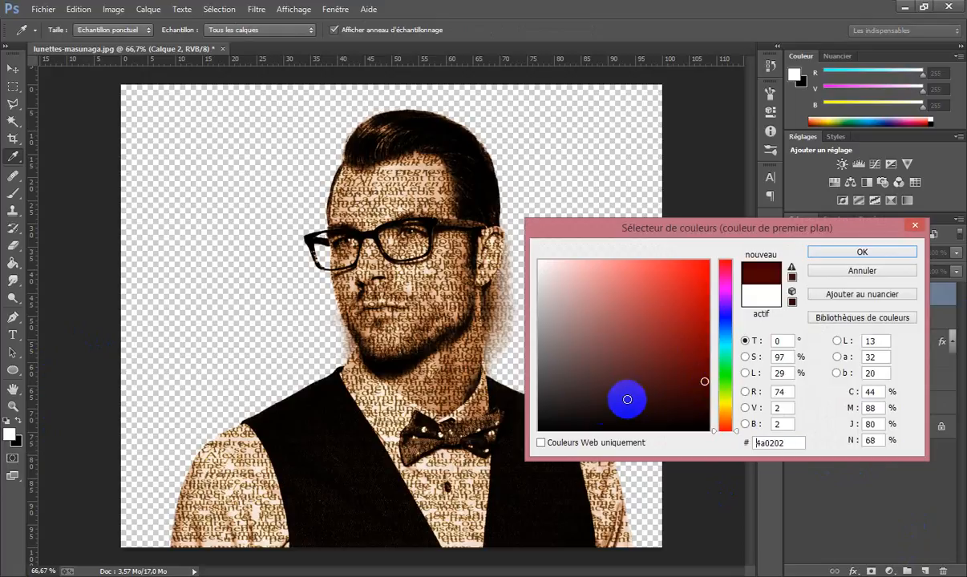
{"action": "left_click", "coordinate": [837, 261]}
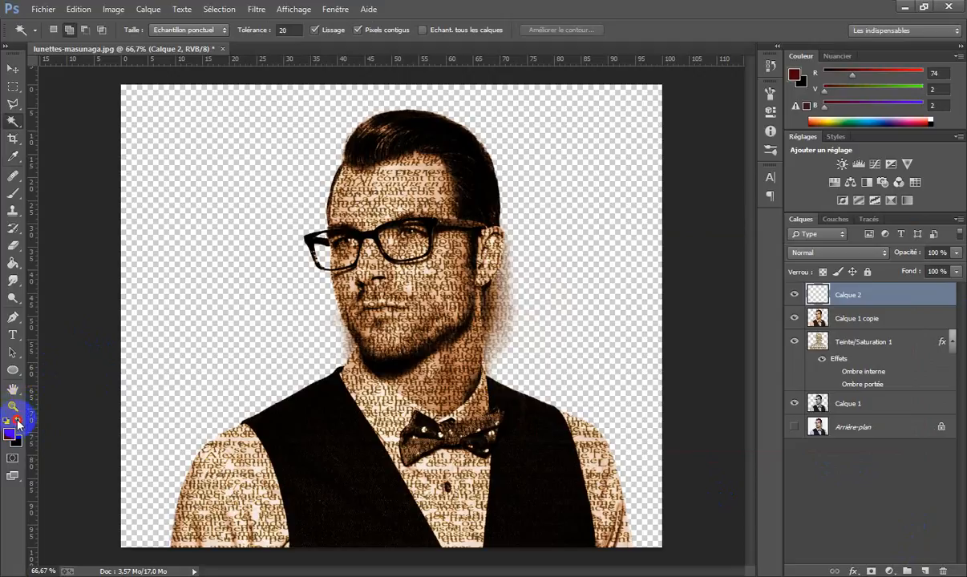
Step: Make dark red the background colour and set the foreground colour to pale pink d7b5b5
{"action": "left_click", "coordinate": [17, 422]}
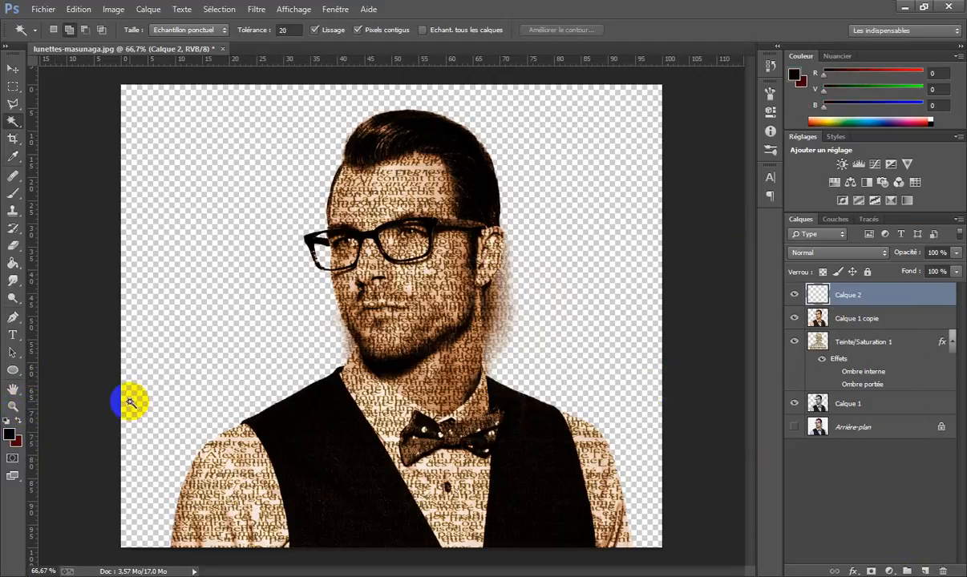
{"action": "left_click", "coordinate": [10, 434]}
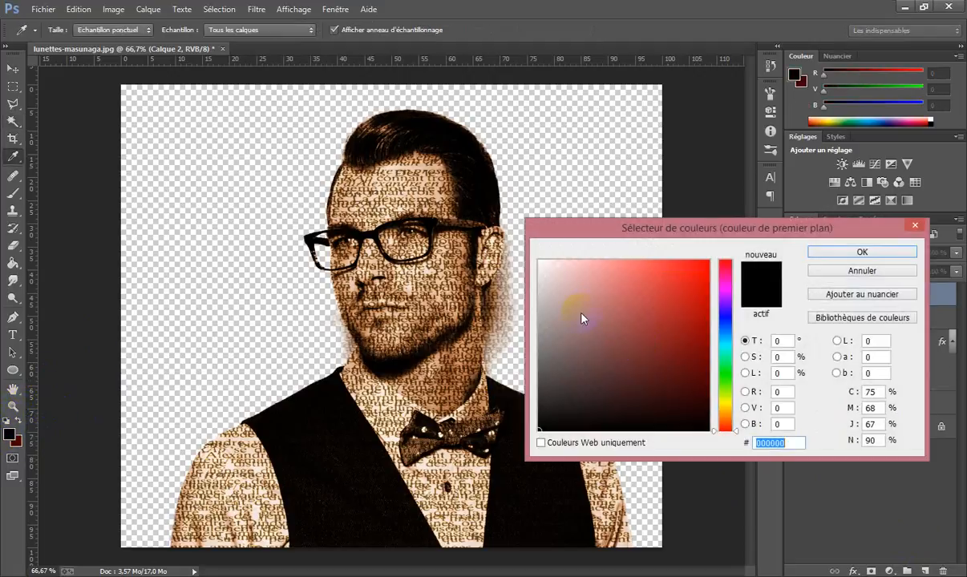
{"action": "left_click", "coordinate": [544, 333]}
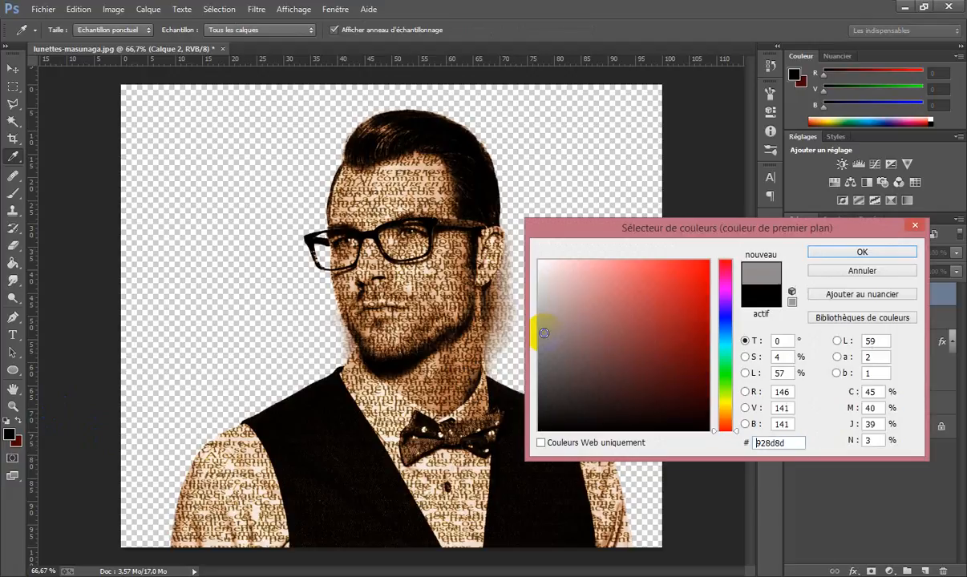
{"action": "left_click", "coordinate": [547, 299]}
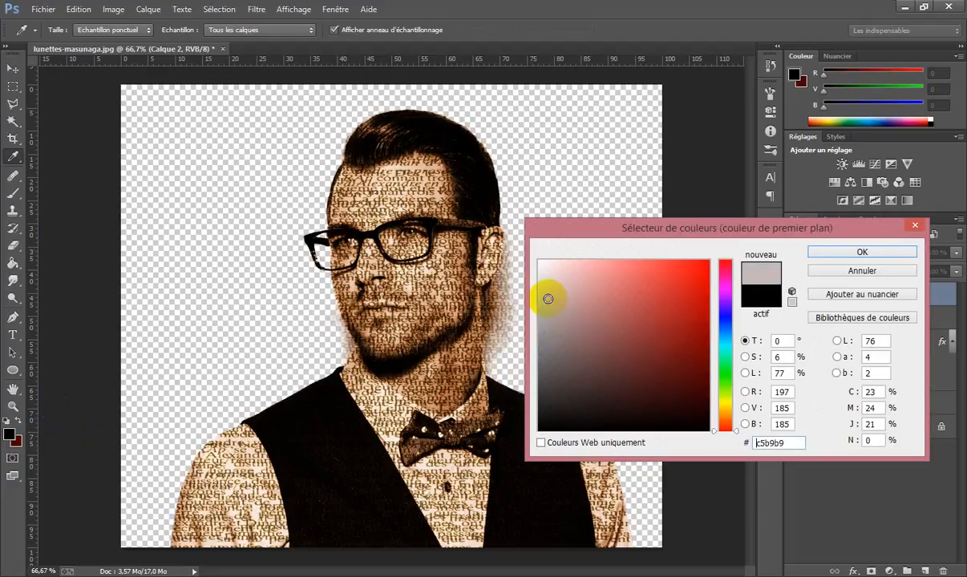
{"action": "left_click", "coordinate": [555, 289]}
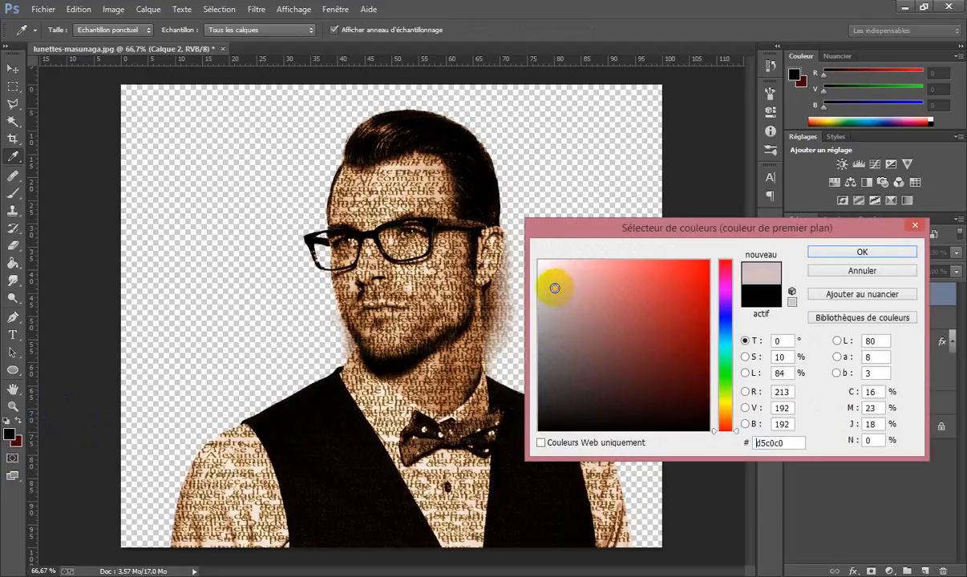
{"action": "left_click", "coordinate": [565, 287]}
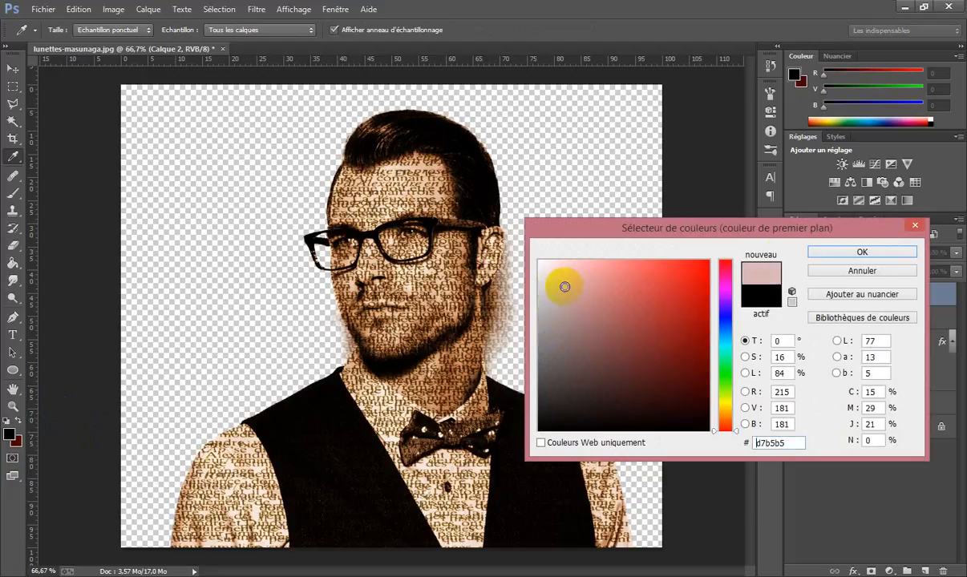
{"action": "left_click", "coordinate": [824, 253]}
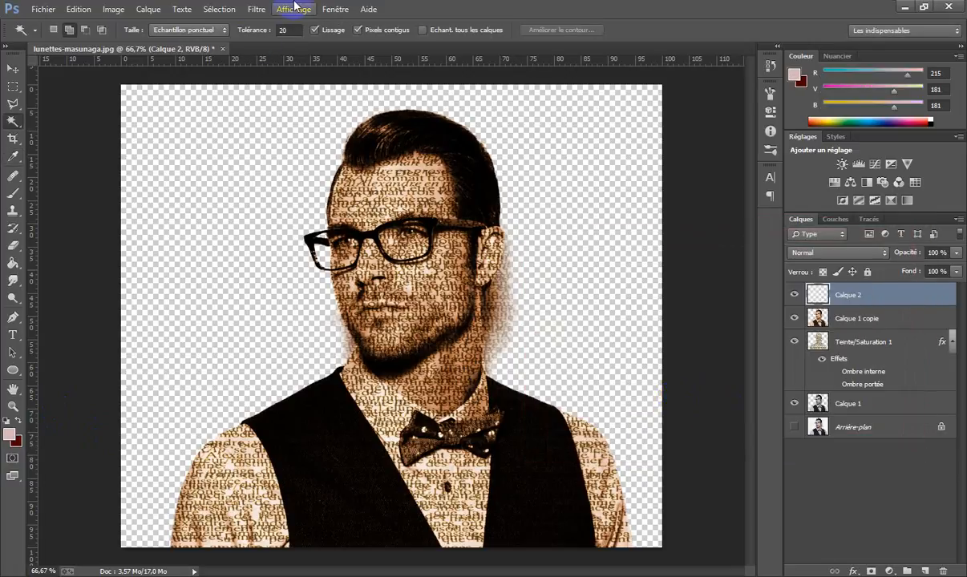
Step: Fill Calque 2 with the Nuages render filter using the pink and dark red colours
{"action": "left_click", "coordinate": [259, 9]}
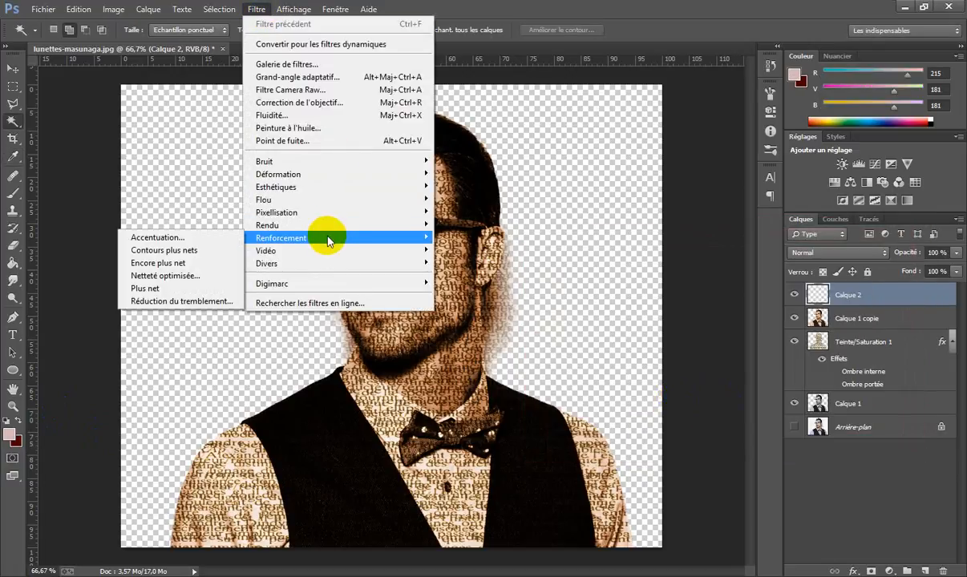
{"action": "mouse_move", "coordinate": [319, 224]}
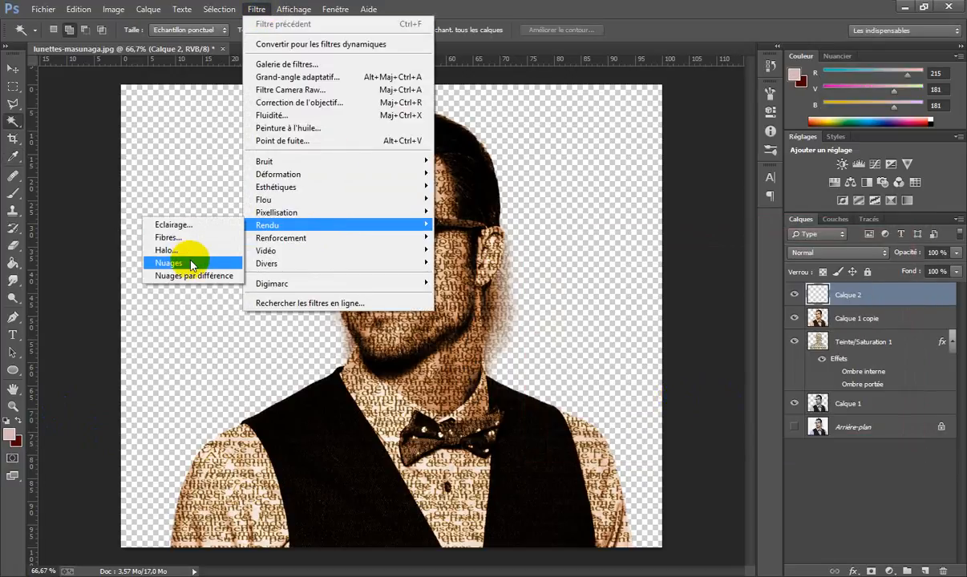
{"action": "left_click", "coordinate": [156, 265]}
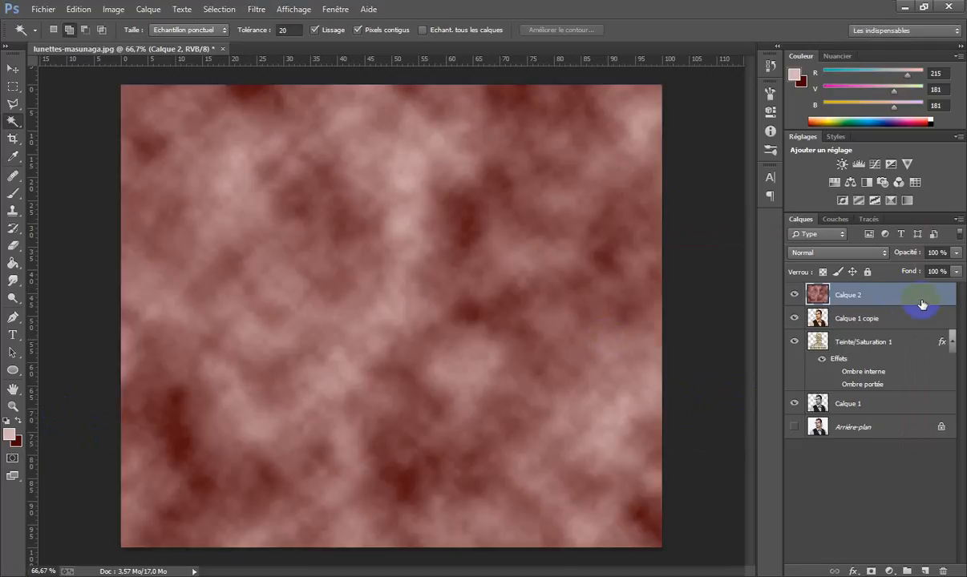
Step: Try Calque 2 beneath Teinte/Saturation 1, and return it to the top with Produit blending at 81% opacity
{"action": "left_click_drag", "start_coordinate": [901, 300], "coordinate": [894, 400]}
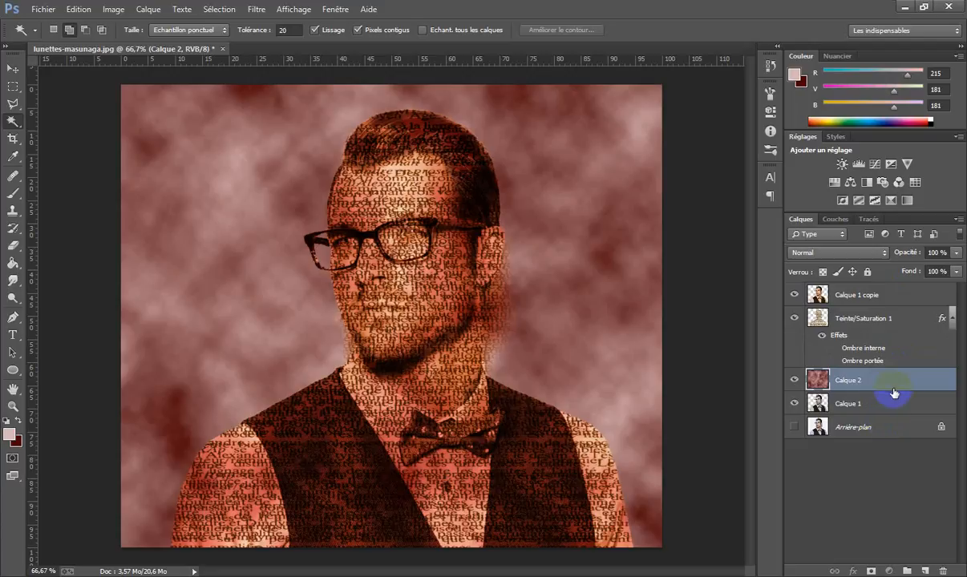
{"action": "left_click_drag", "start_coordinate": [842, 377], "coordinate": [873, 290]}
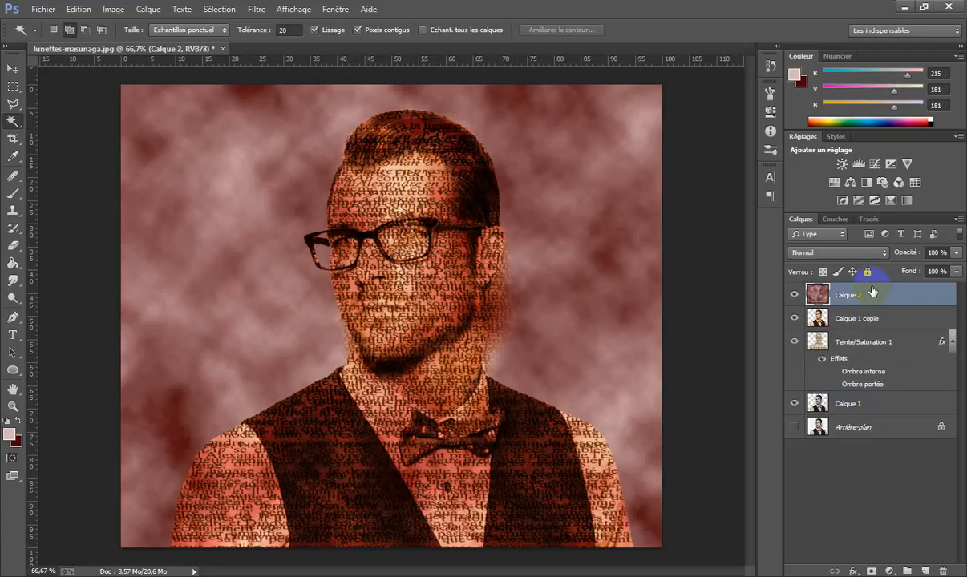
{"action": "left_click_drag", "start_coordinate": [880, 253], "coordinate": [801, 49]}
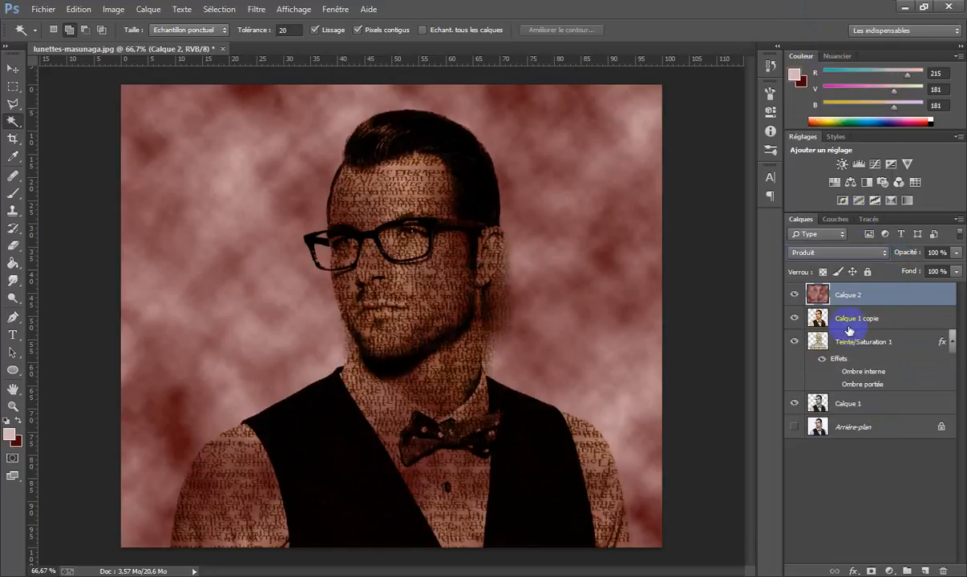
{"action": "left_click", "coordinate": [956, 253]}
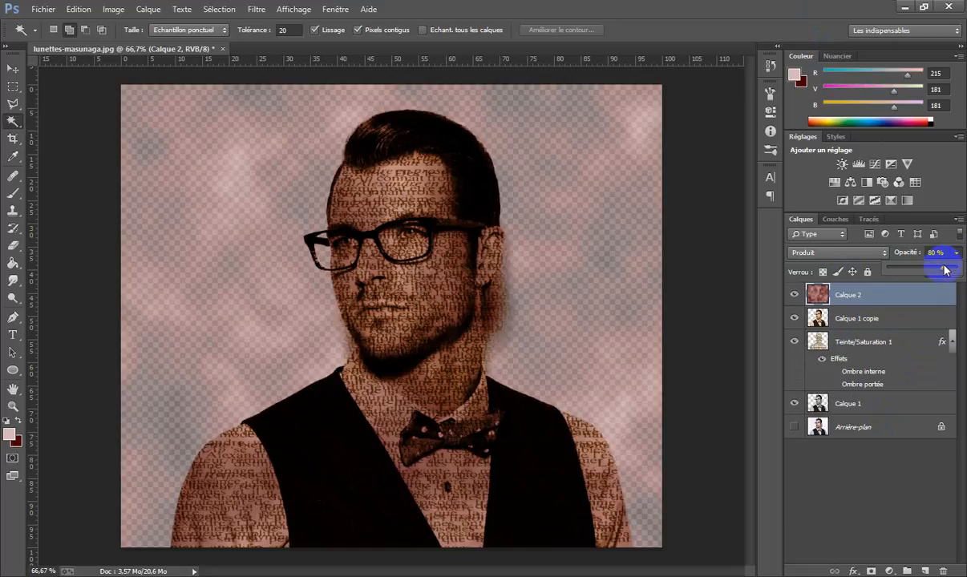
Step: Show the Arrière-plan layer and set Calque 2 to Normal blending at 100% opacity
{"action": "left_click", "coordinate": [794, 428]}
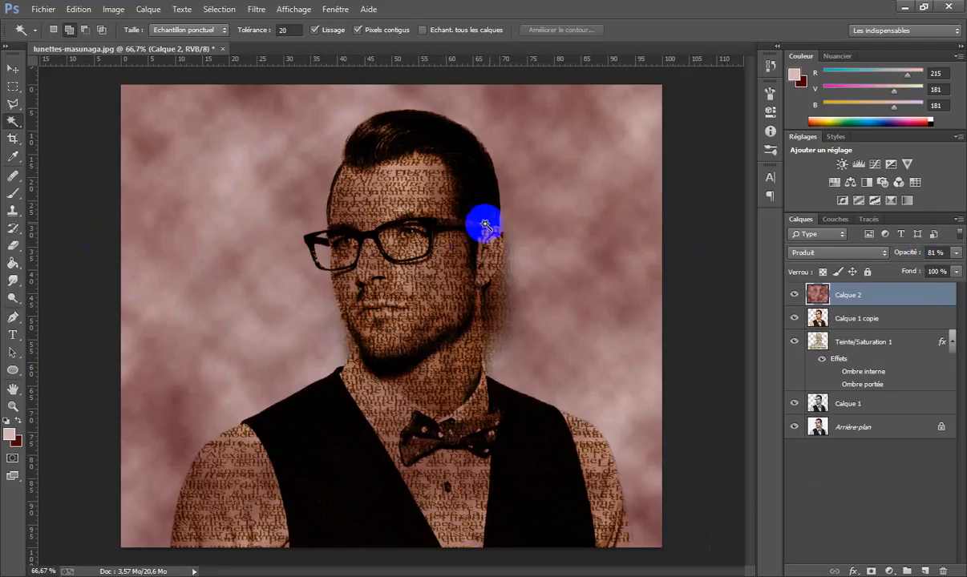
{"action": "left_click", "coordinate": [882, 252]}
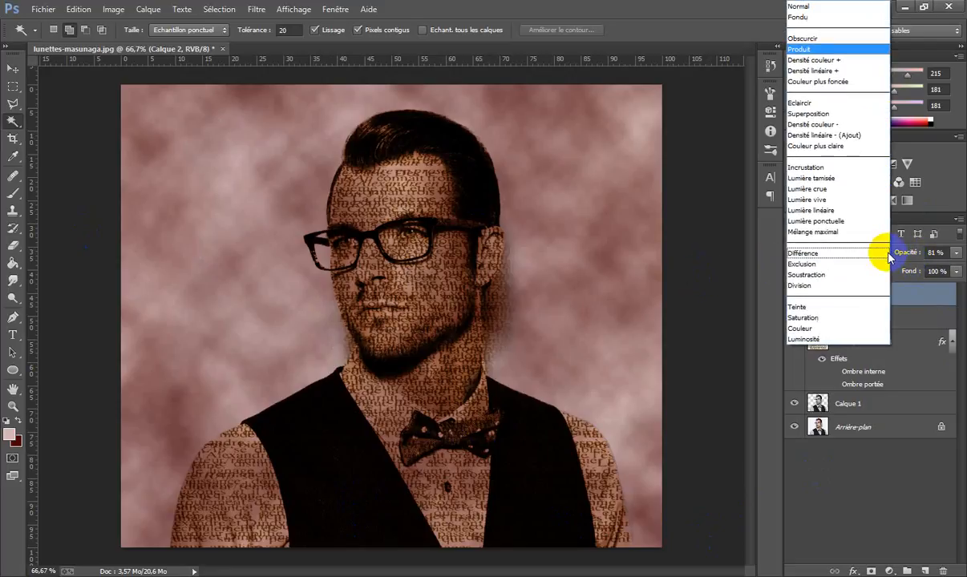
{"action": "left_click", "coordinate": [830, 8]}
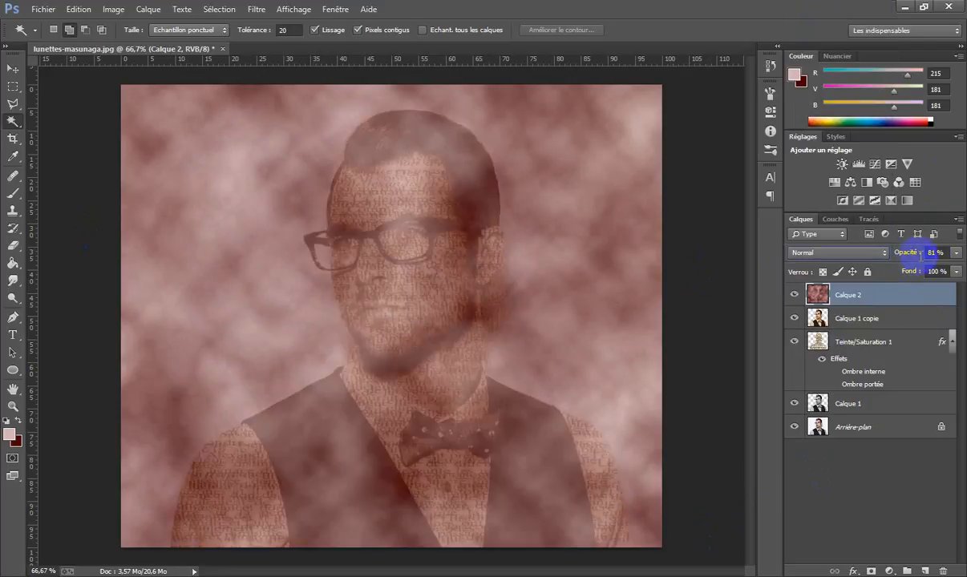
{"action": "left_click", "coordinate": [955, 253]}
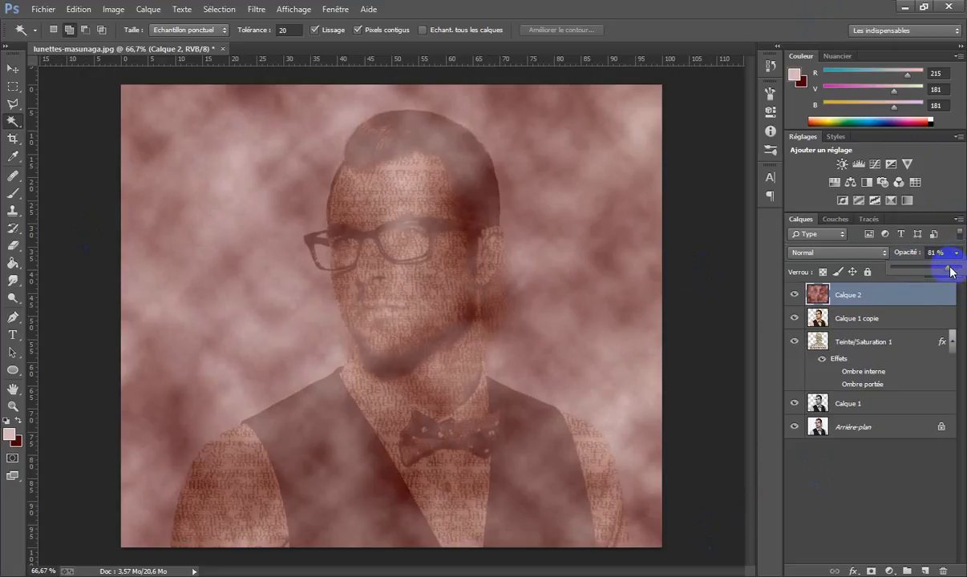
{"action": "left_click_drag", "start_coordinate": [961, 267], "coordinate": [960, 267]}
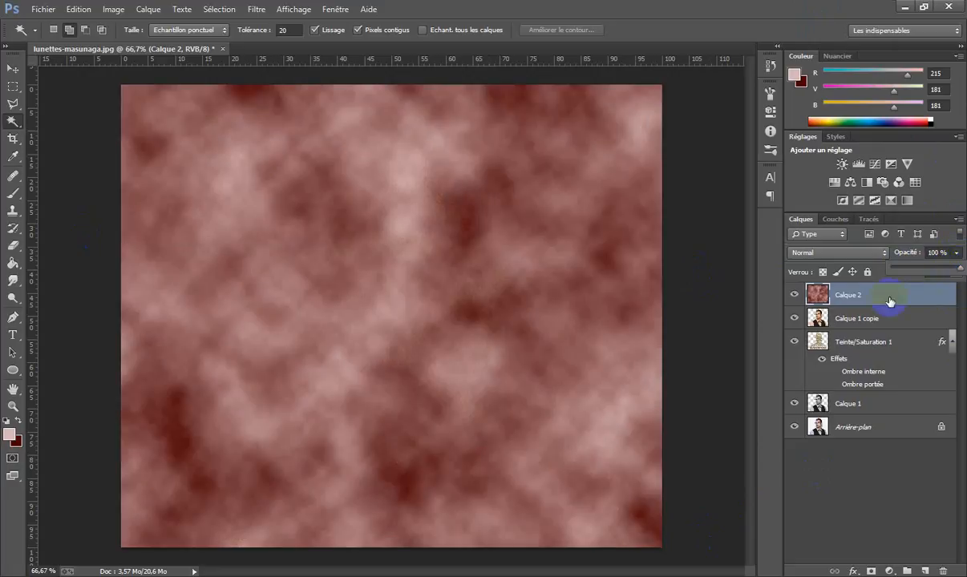
Step: Add a layer mask to Calque 2 and choose the 548 px smoke brush tip for painting on it
{"action": "left_click", "coordinate": [870, 570]}
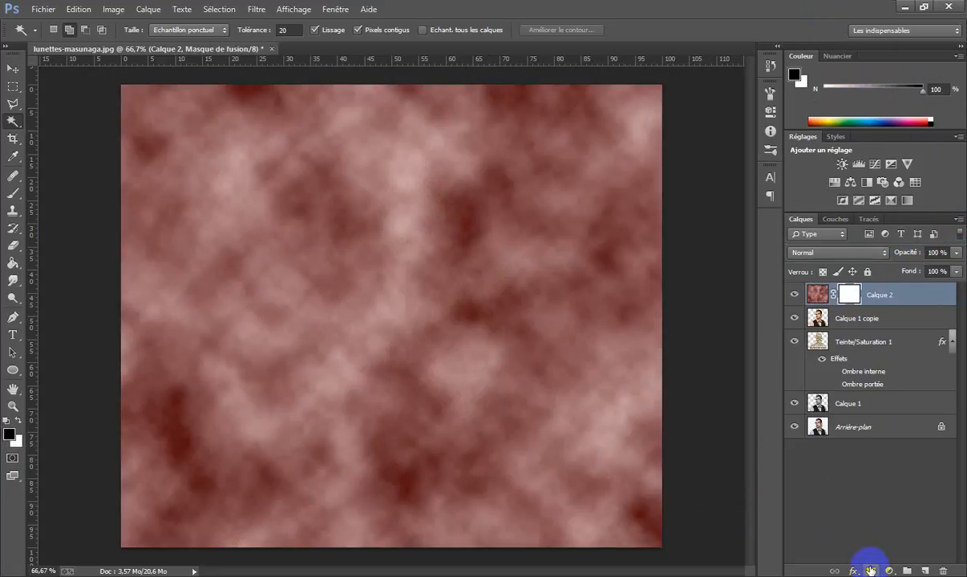
{"action": "left_click", "coordinate": [12, 193]}
{"action": "left_click", "coordinate": [56, 29]}
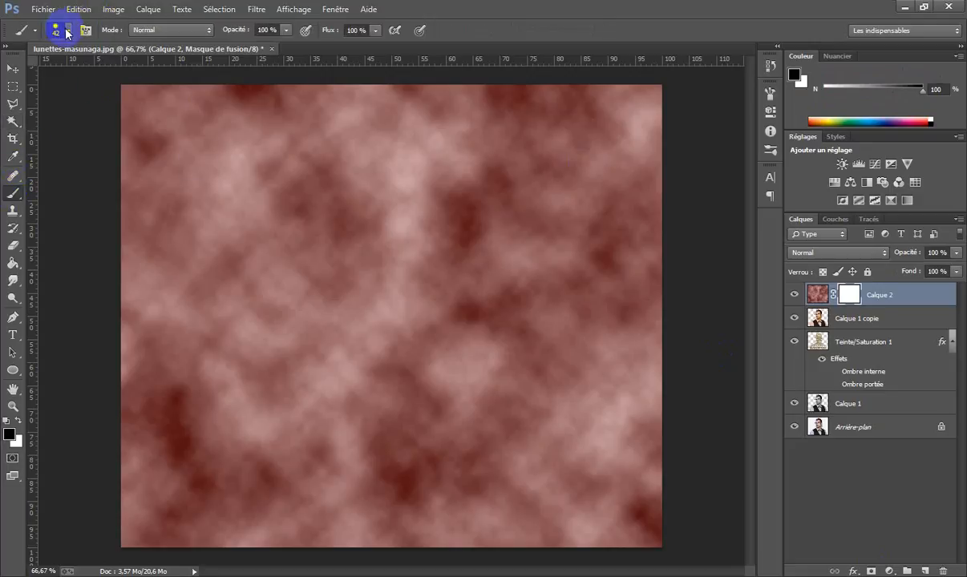
{"action": "right_click", "coordinate": [567, 388]}
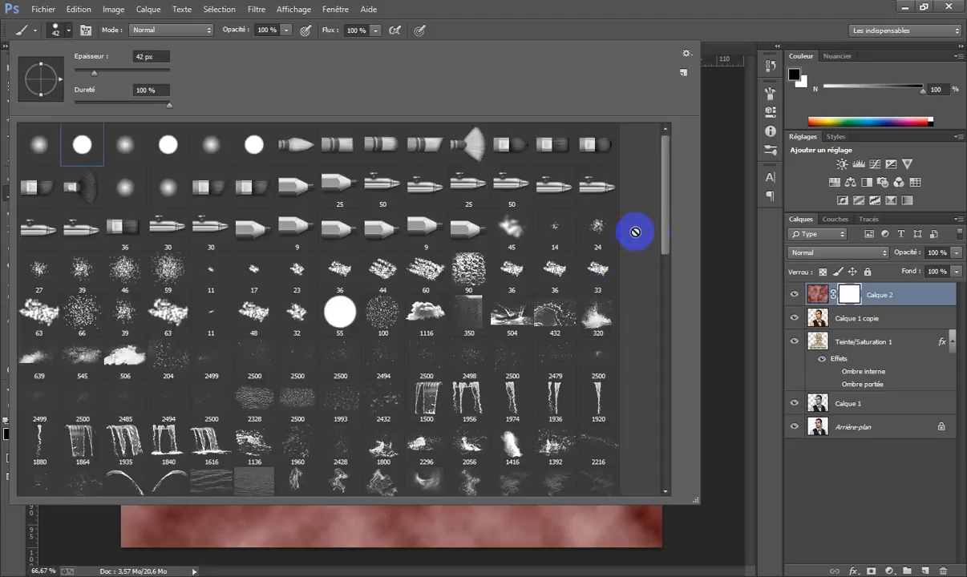
{"action": "left_click_drag", "start_coordinate": [664, 232], "coordinate": [661, 282]}
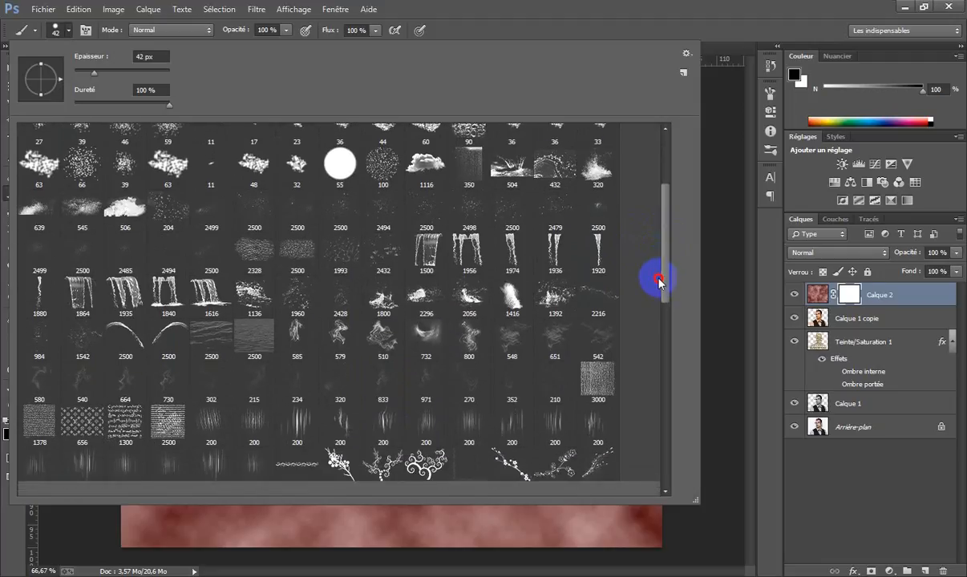
{"action": "left_click", "coordinate": [519, 343]}
{"action": "left_click", "coordinate": [704, 344]}
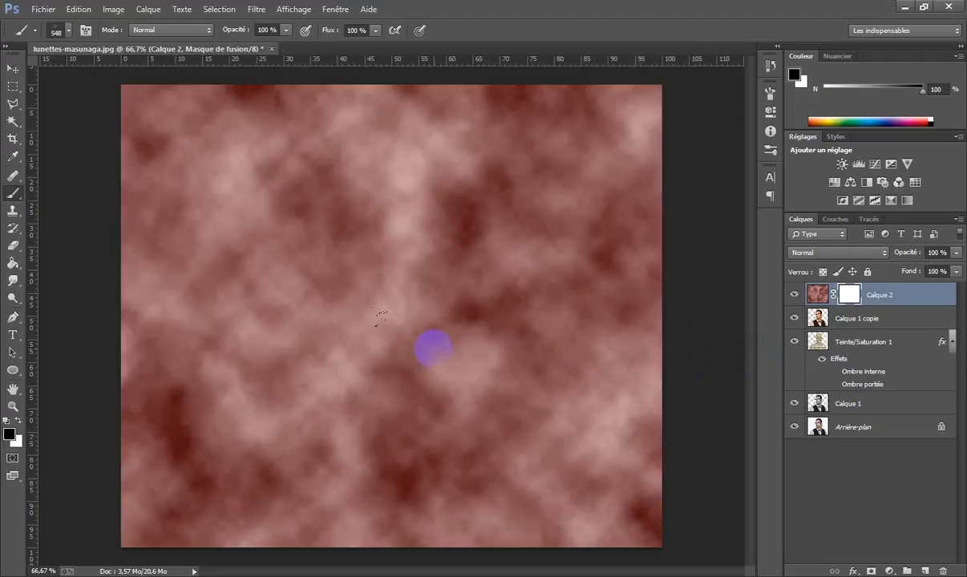
Step: Enlarge the smoke brush to 761 px and stamp black across Calque 2's mask, over the portrait and around the canvas edges
{"action": "mouse_move", "coordinate": [433, 350]}
{"action": "left_mouse_down"}
{"action": "mouse_move", "coordinate": [484, 345]}
{"action": "mouse_move", "coordinate": [464, 335]}
{"action": "left_mouse_up"}
{"action": "left_click", "coordinate": [300, 166]}
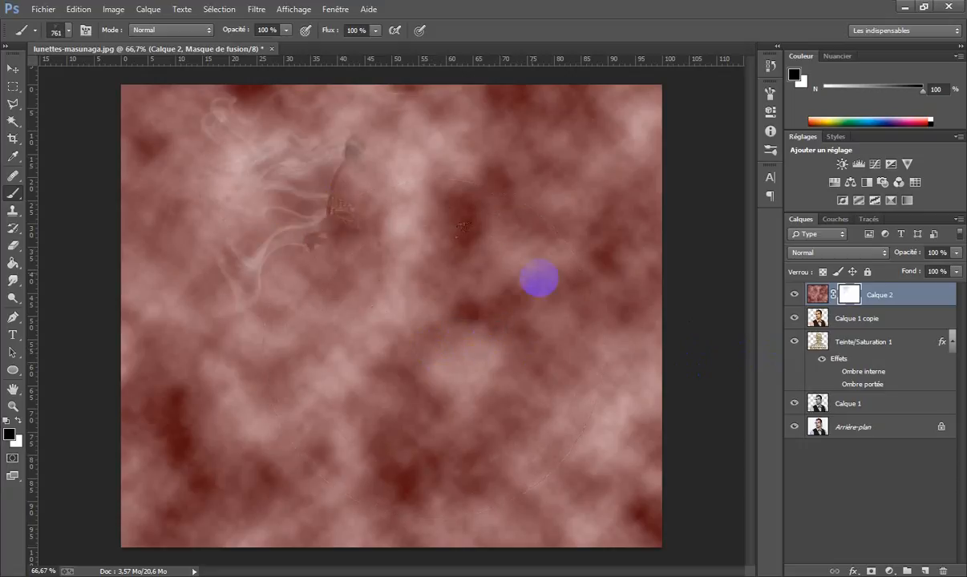
{"action": "left_click", "coordinate": [495, 227]}
{"action": "left_click", "coordinate": [416, 522]}
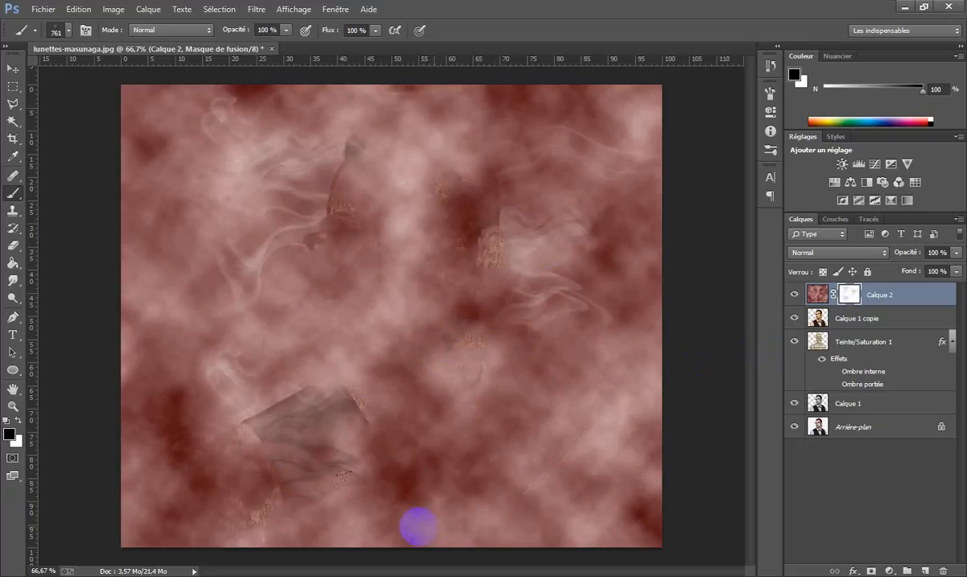
{"action": "left_click", "coordinate": [561, 471]}
{"action": "left_click", "coordinate": [514, 381]}
{"action": "left_click", "coordinate": [60, 242]}
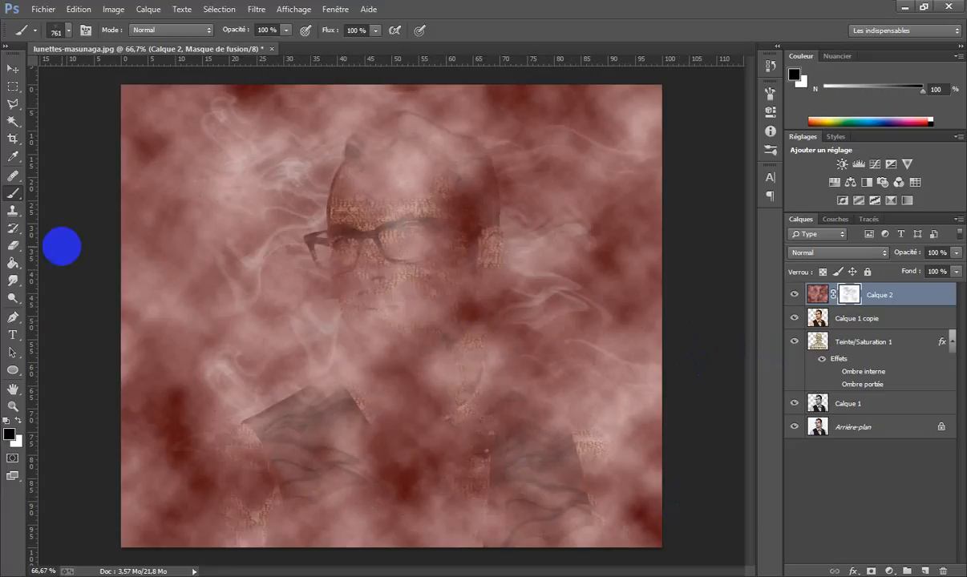
{"action": "left_click", "coordinate": [116, 116]}
{"action": "mouse_move", "coordinate": [110, 340]}
{"action": "left_mouse_down"}
{"action": "mouse_move", "coordinate": [128, 361]}
{"action": "mouse_move", "coordinate": [120, 433]}
{"action": "mouse_move", "coordinate": [173, 477]}
{"action": "left_mouse_up"}
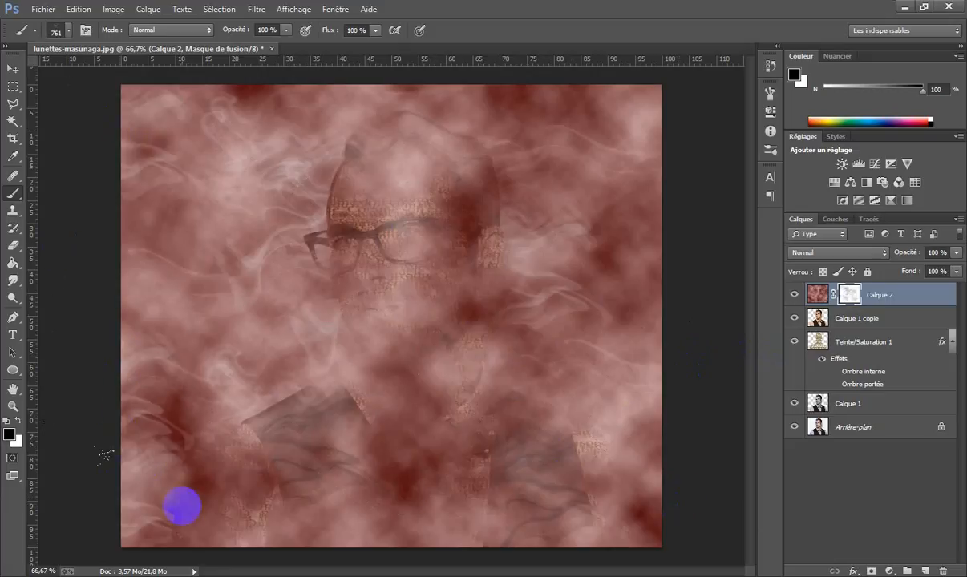
{"action": "left_click", "coordinate": [635, 109]}
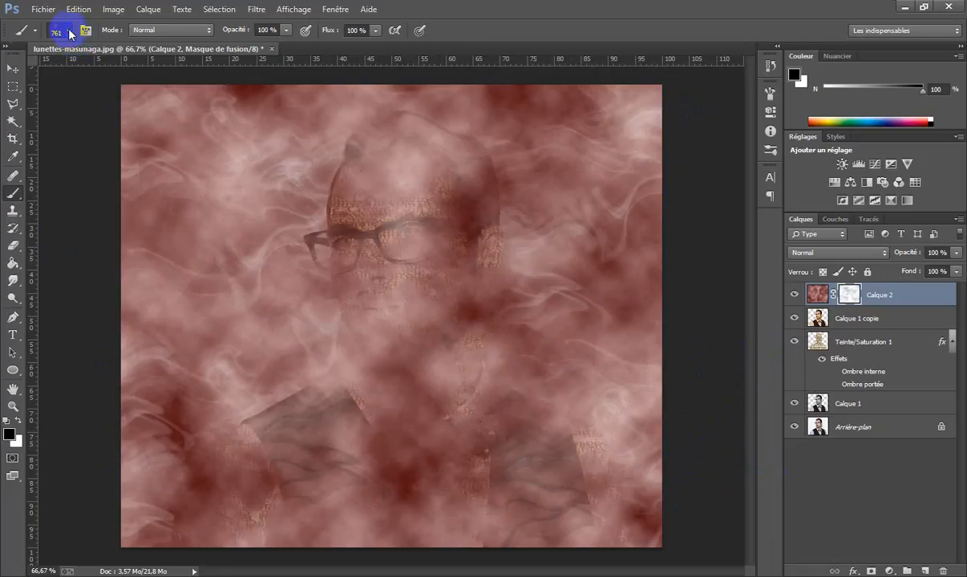
Step: Choose the 542 px smoke brush tip, enlarge it to 827 px and paint black on the mask over the face and torso
{"action": "right_click", "coordinate": [517, 437]}
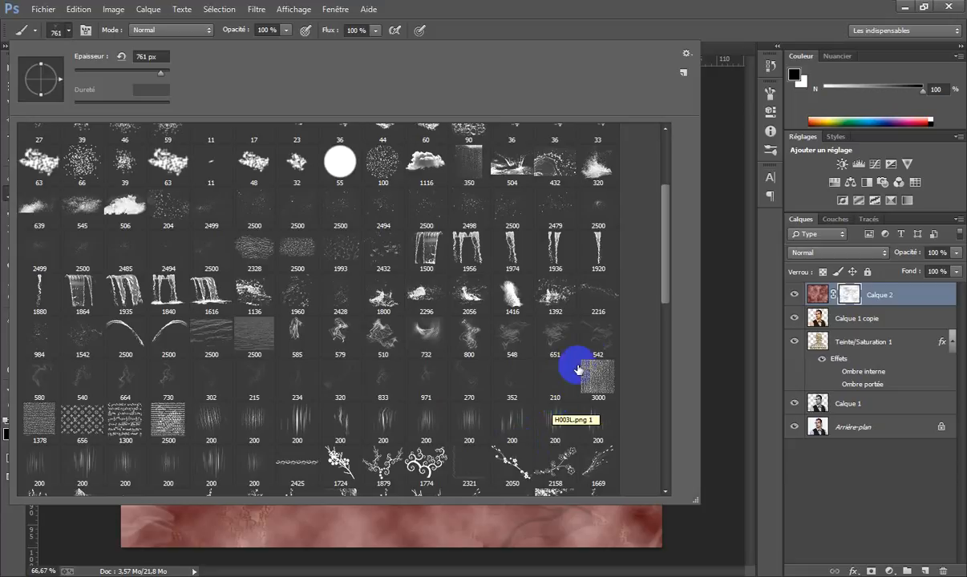
{"action": "left_click", "coordinate": [602, 341]}
{"action": "left_click", "coordinate": [768, 389]}
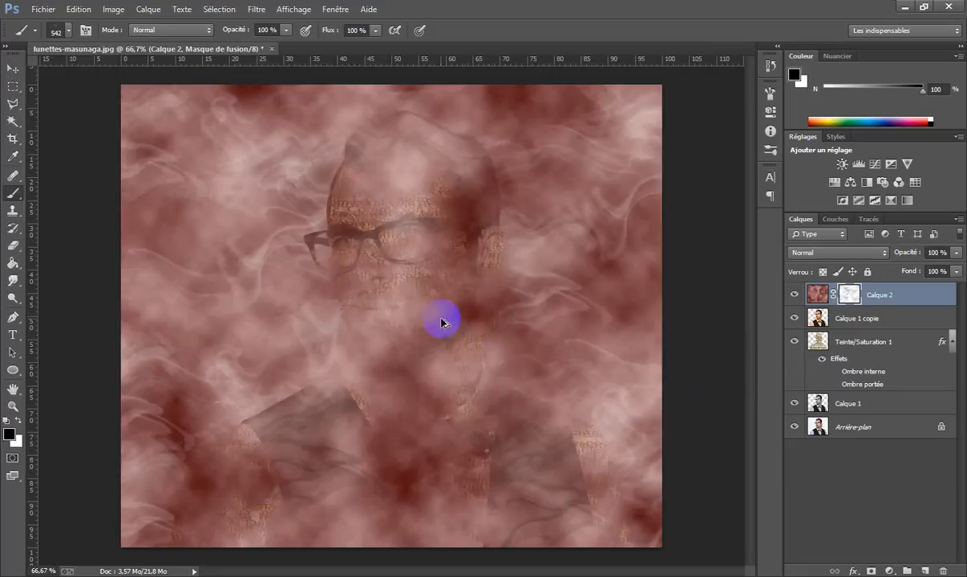
{"action": "left_click_drag", "start_coordinate": [417, 321], "coordinate": [481, 313]}
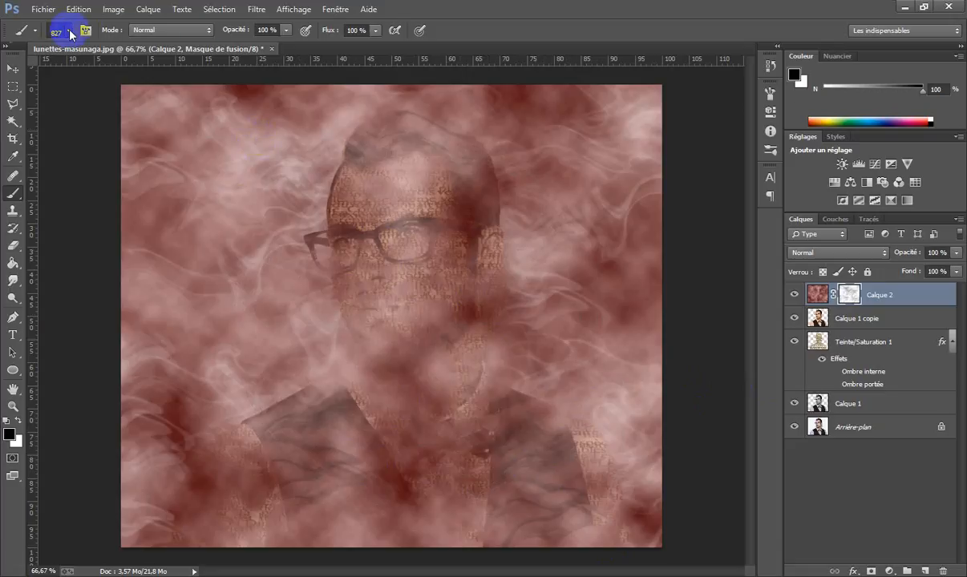
Step: Choose the 732 px smoke brush tip, enlarge it to 900 px and paint white on Calque 2's mask over the portrait
{"action": "right_click", "coordinate": [556, 403]}
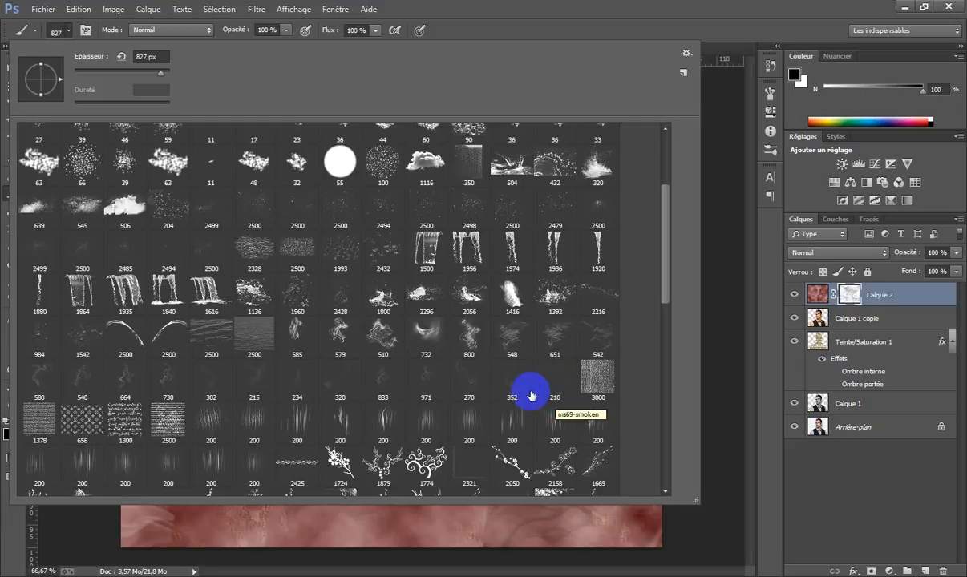
{"action": "left_click", "coordinate": [424, 340]}
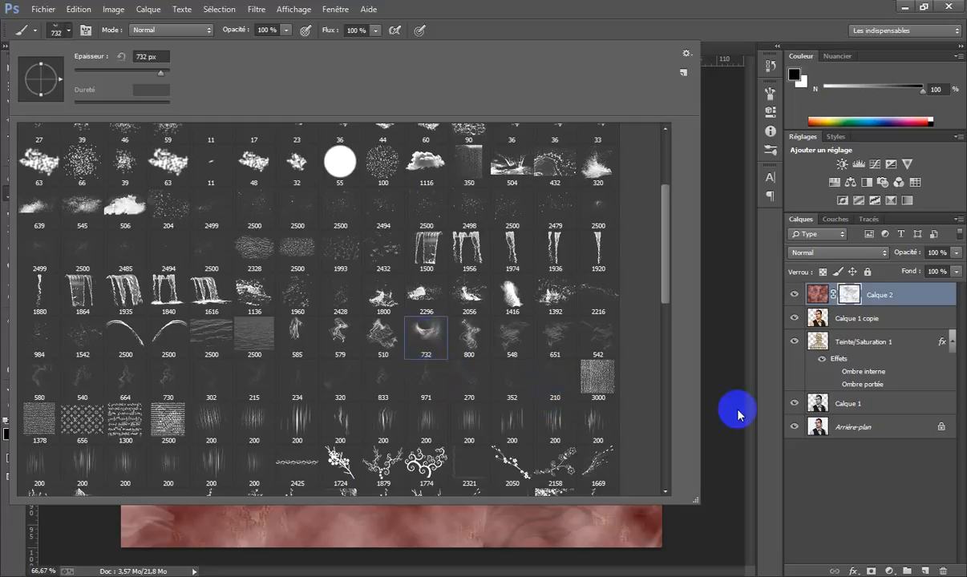
{"action": "left_click", "coordinate": [726, 390]}
{"action": "key", "text": "d"}
{"action": "key", "text": "x"}
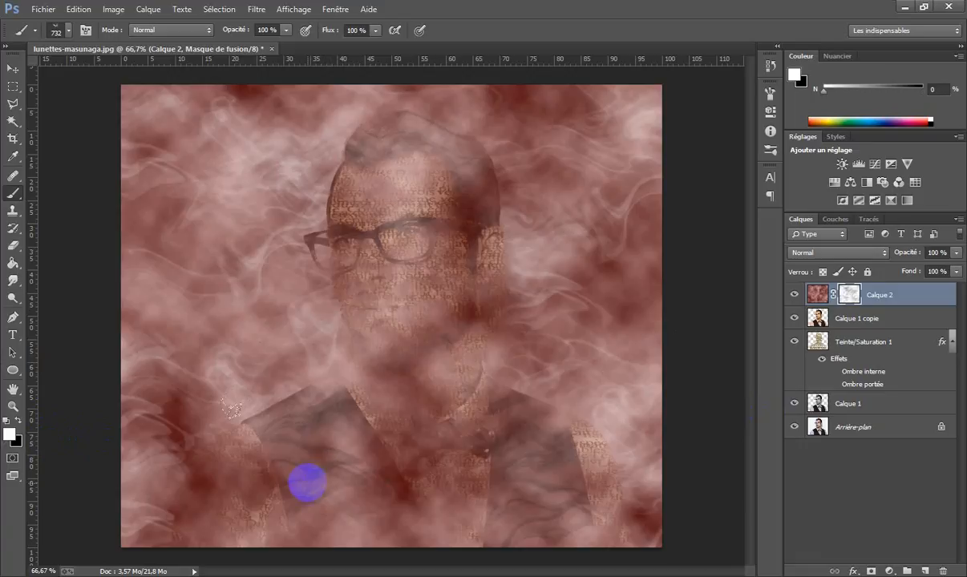
{"action": "mouse_move", "coordinate": [308, 487]}
{"action": "left_mouse_down"}
{"action": "mouse_move", "coordinate": [346, 477]}
{"action": "mouse_move", "coordinate": [335, 480]}
{"action": "left_mouse_up"}
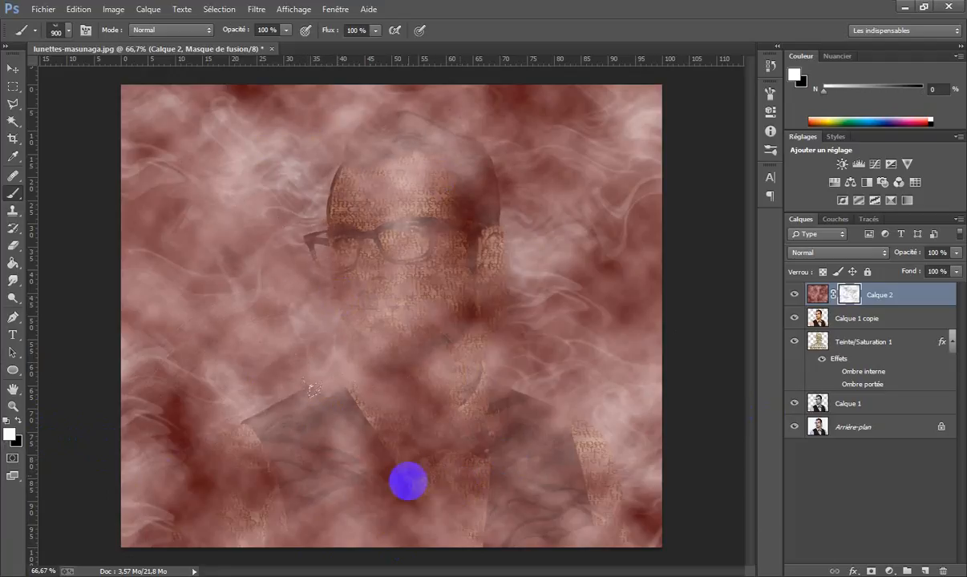
Step: Stamp black smoke on Calque 2's mask over the shoulders, bow tie, face and hair, and in the background on both sides
{"action": "left_click", "coordinate": [18, 420]}
{"action": "left_click", "coordinate": [261, 437]}
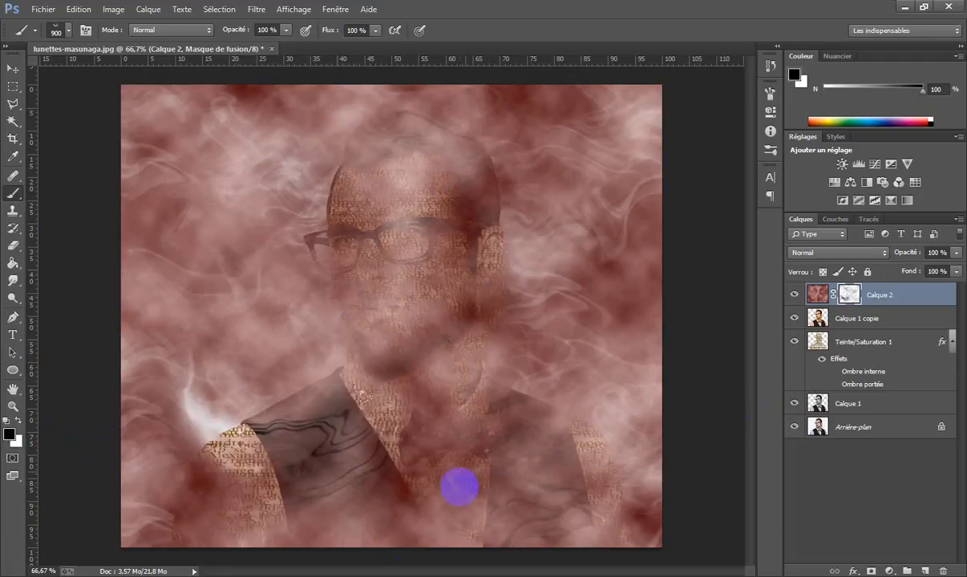
{"action": "left_click", "coordinate": [449, 264]}
{"action": "left_click", "coordinate": [244, 201]}
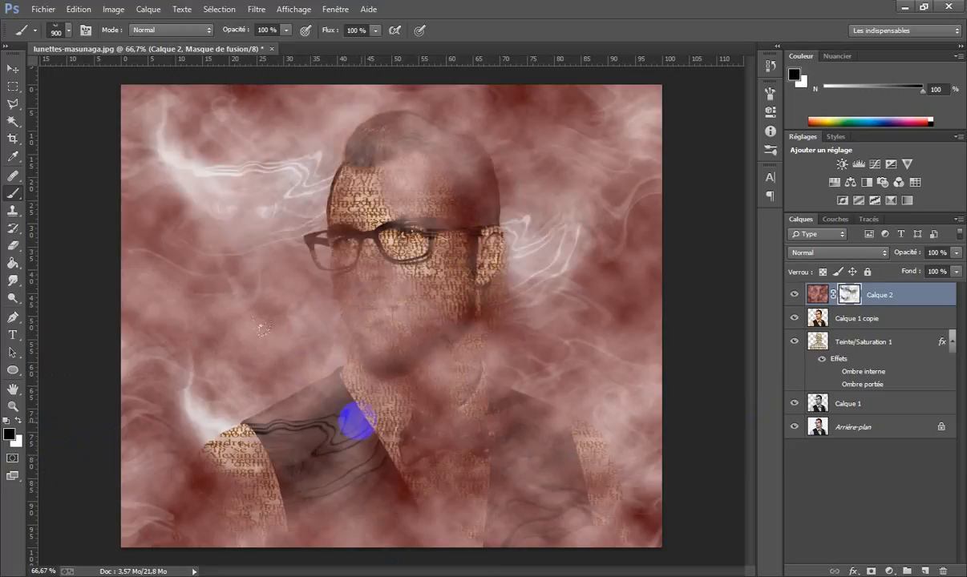
{"action": "left_click", "coordinate": [349, 409]}
{"action": "left_click", "coordinate": [517, 465]}
{"action": "left_click", "coordinate": [398, 319]}
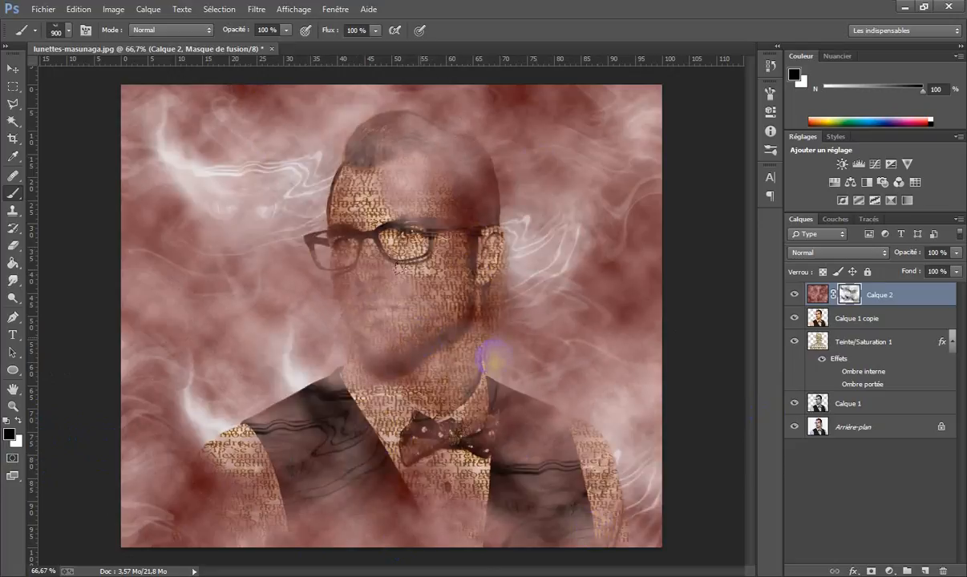
{"action": "left_click", "coordinate": [473, 175]}
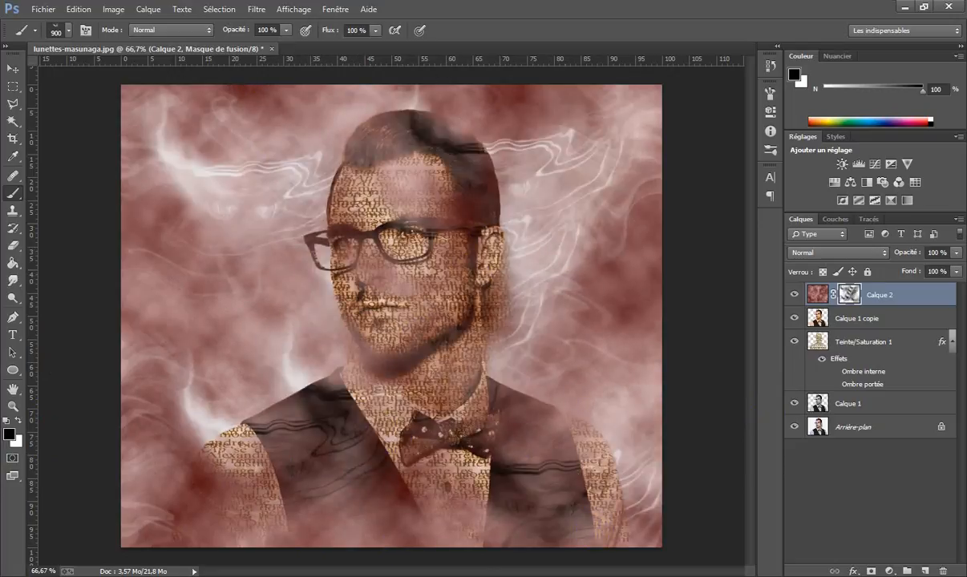
{"action": "left_click", "coordinate": [642, 258]}
Step: Try to apply Calque 2's layer mask permanently to the layer, and undo it
{"action": "left_click", "coordinate": [854, 300]}
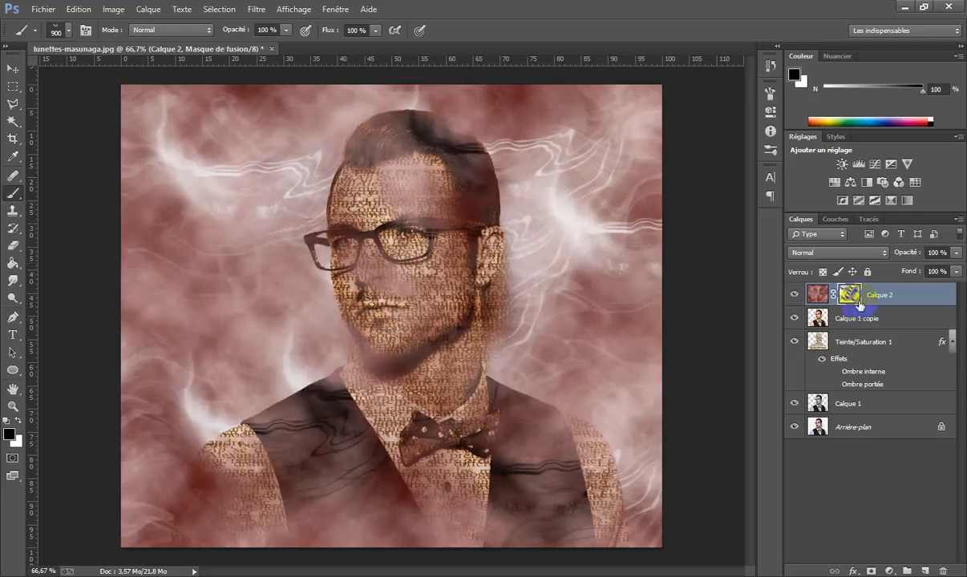
{"action": "left_click_drag", "start_coordinate": [855, 297], "coordinate": [943, 571]}
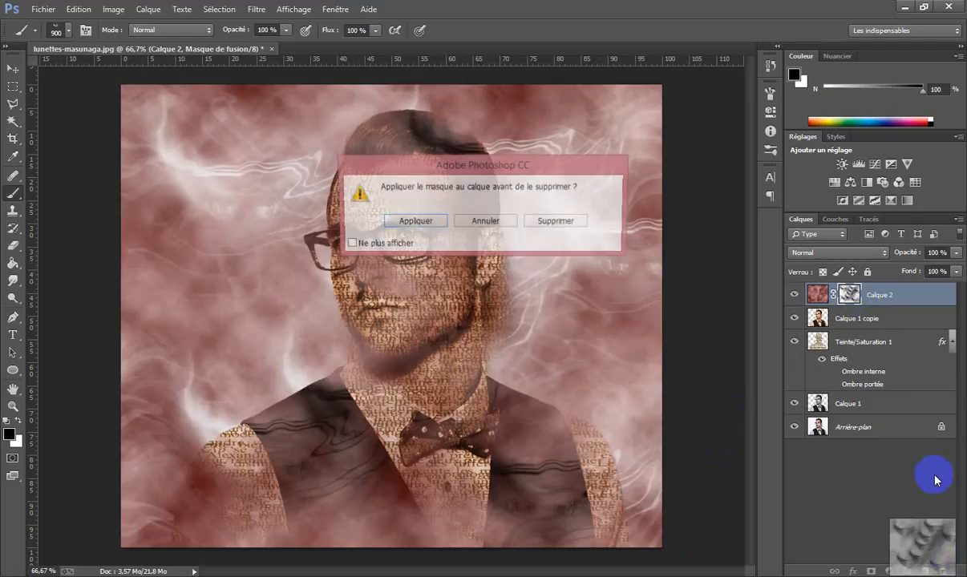
{"action": "left_click", "coordinate": [405, 223]}
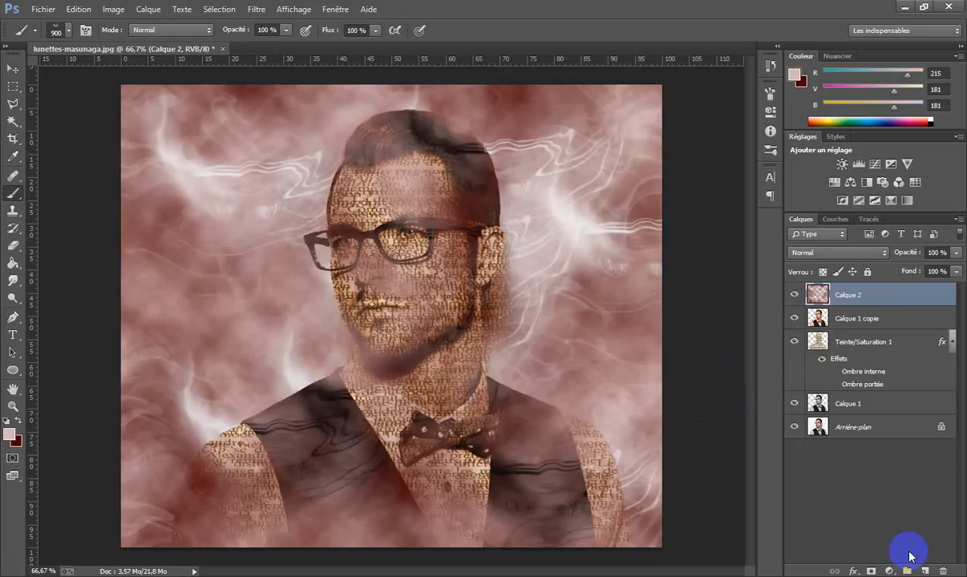
{"action": "key", "text": "ctrl+z"}
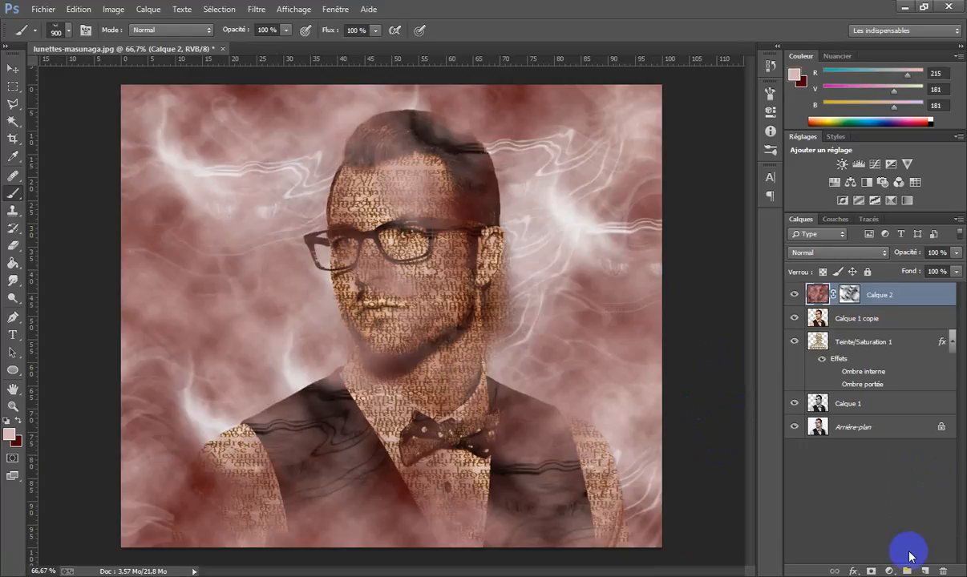
Step: Step back through the last smoke stamps on Calque 2's mask and restore them
{"action": "key", "text": "ctrl+alt+z"}
{"action": "key", "text": "ctrl+alt+z"}
{"action": "key", "text": "ctrl+alt+z"}
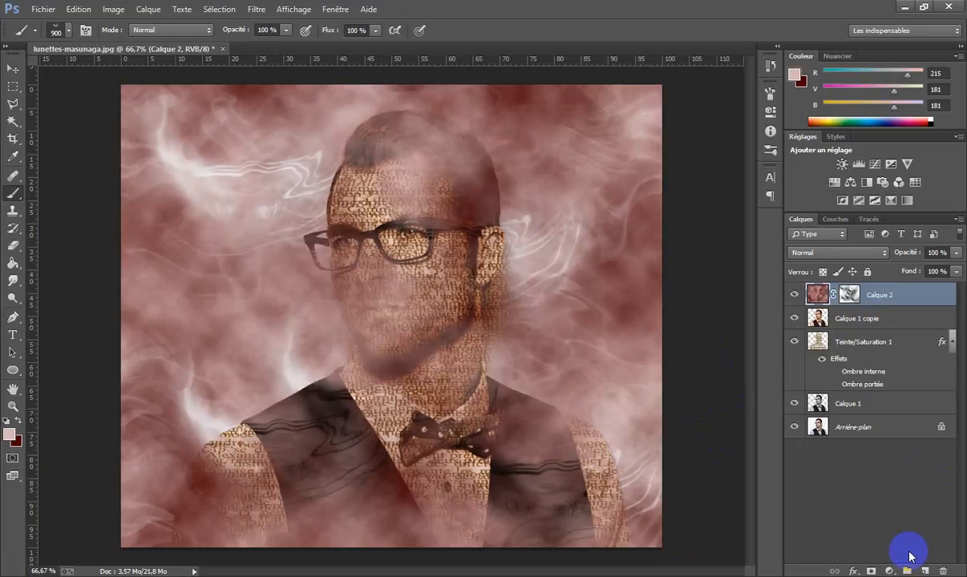
{"action": "key", "text": "ctrl+z"}
{"action": "key", "text": "ctrl+shift+z"}
{"action": "key", "text": "ctrl+shift+z"}
{"action": "key", "text": "ctrl+alt+z"}
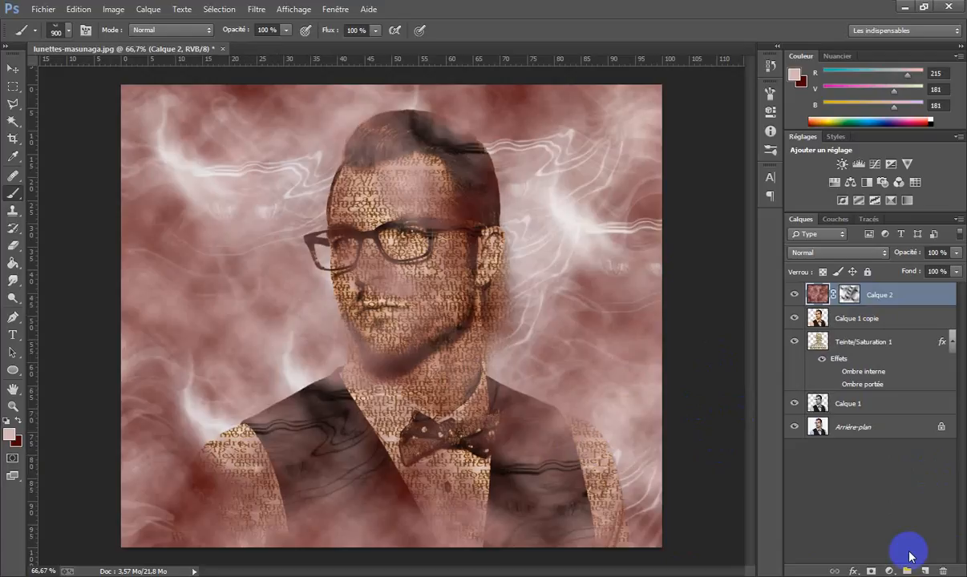
Step: Delete Calque 2's painted layer mask without applying it and add a fresh white mask to the layer
{"action": "right_click", "coordinate": [818, 294]}
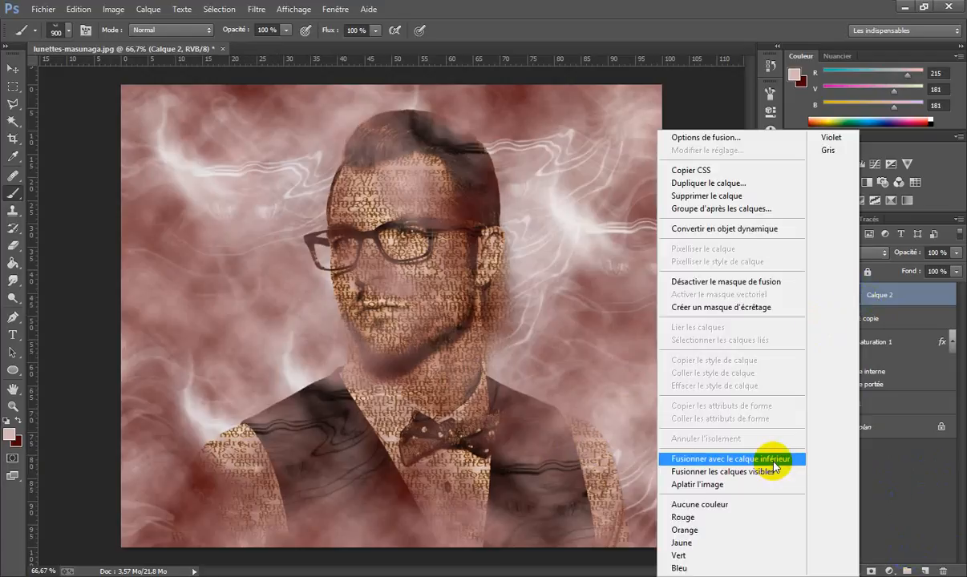
{"action": "right_click", "coordinate": [896, 297]}
{"action": "right_click", "coordinate": [896, 296]}
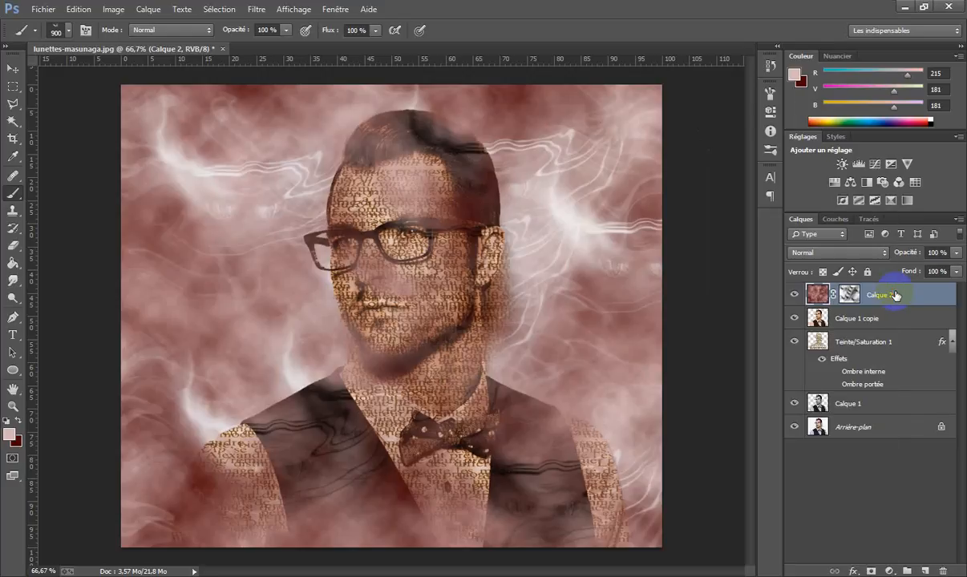
{"action": "right_click", "coordinate": [855, 297]}
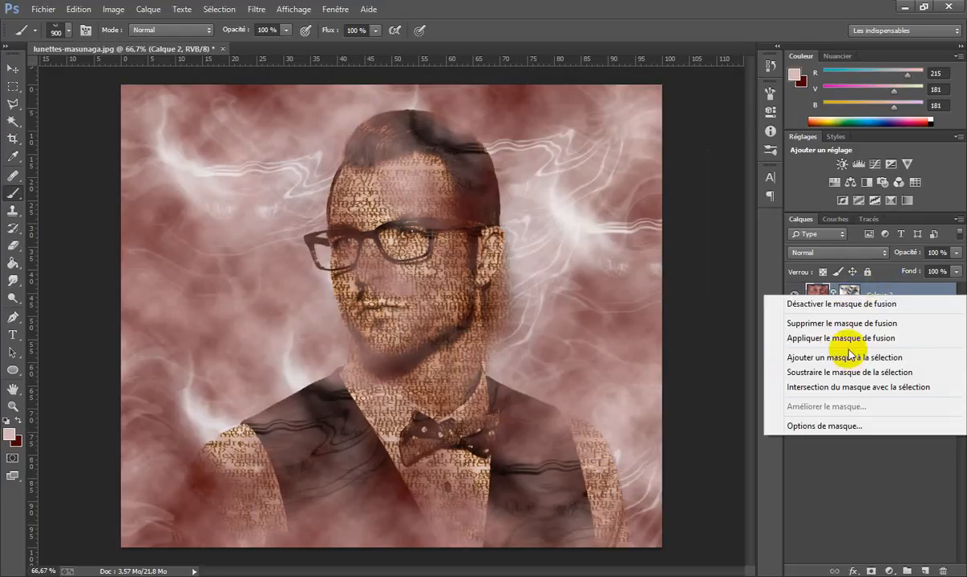
{"action": "left_click", "coordinate": [844, 323]}
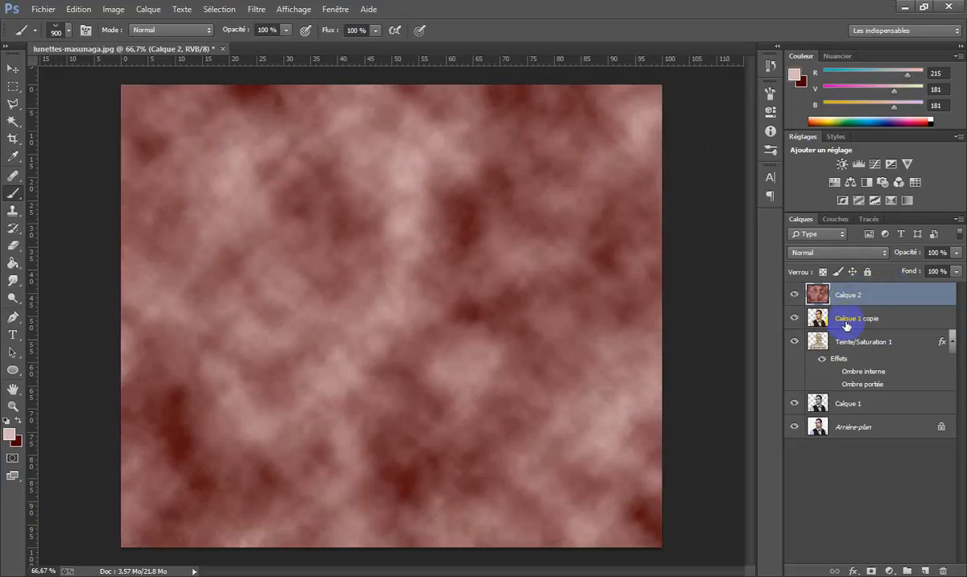
{"action": "left_click", "coordinate": [872, 571]}
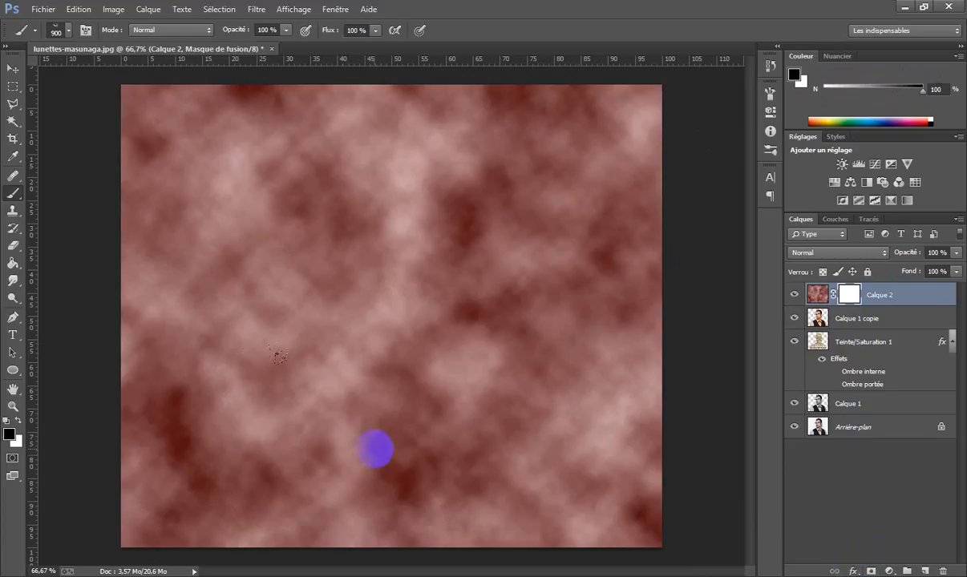
Step: Stamp black with the 900 px smoke brush on Calque 2's new mask over the shoulders, head and surrounding background
{"action": "left_click", "coordinate": [289, 457]}
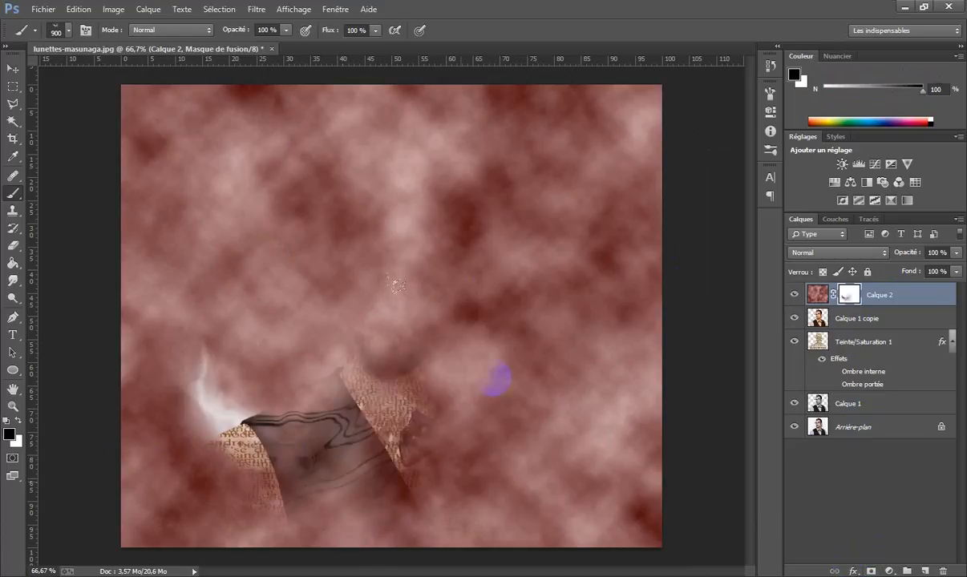
{"action": "left_click", "coordinate": [489, 220]}
{"action": "left_click", "coordinate": [565, 491]}
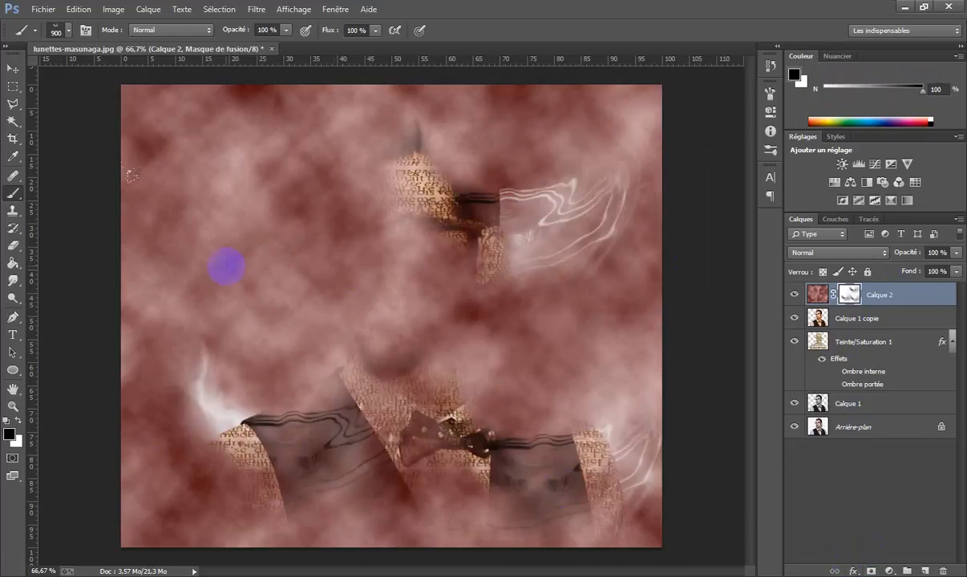
{"action": "left_click", "coordinate": [232, 221]}
{"action": "left_click", "coordinate": [233, 138]}
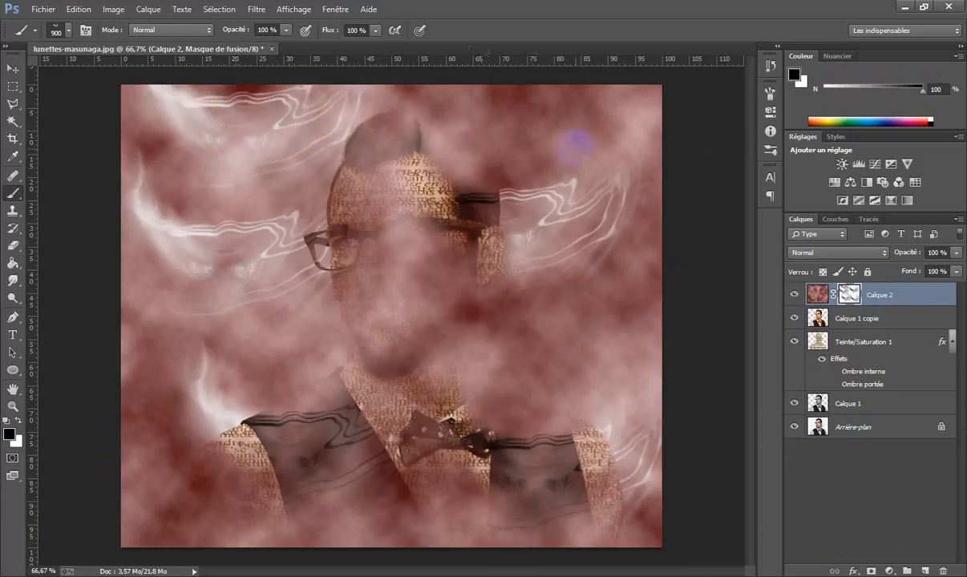
{"action": "left_click", "coordinate": [607, 135]}
{"action": "left_click", "coordinate": [680, 389]}
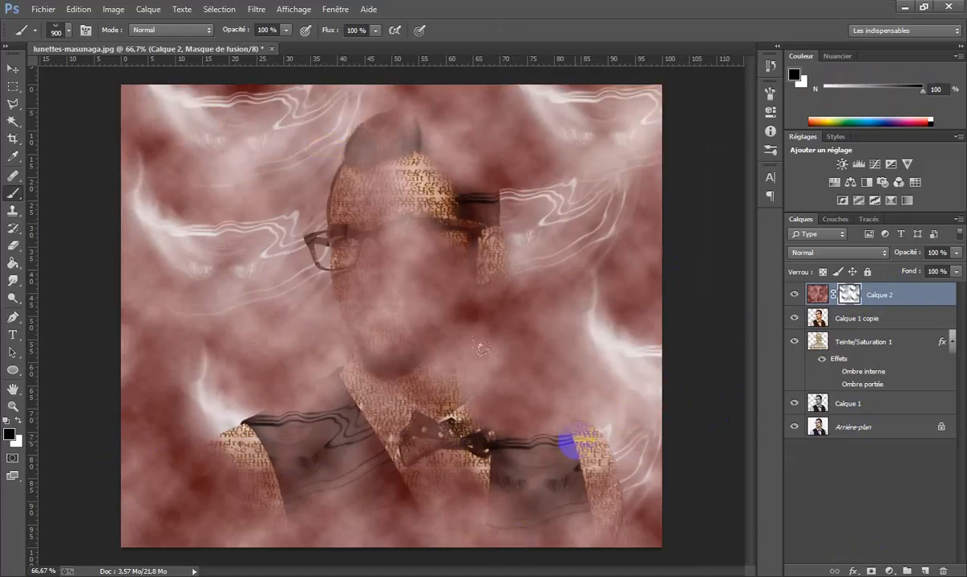
Step: Choose the 651 px smoke brush tip and stamp black on the mask over the hair, face, neck and the background beside the head
{"action": "right_click", "coordinate": [537, 332]}
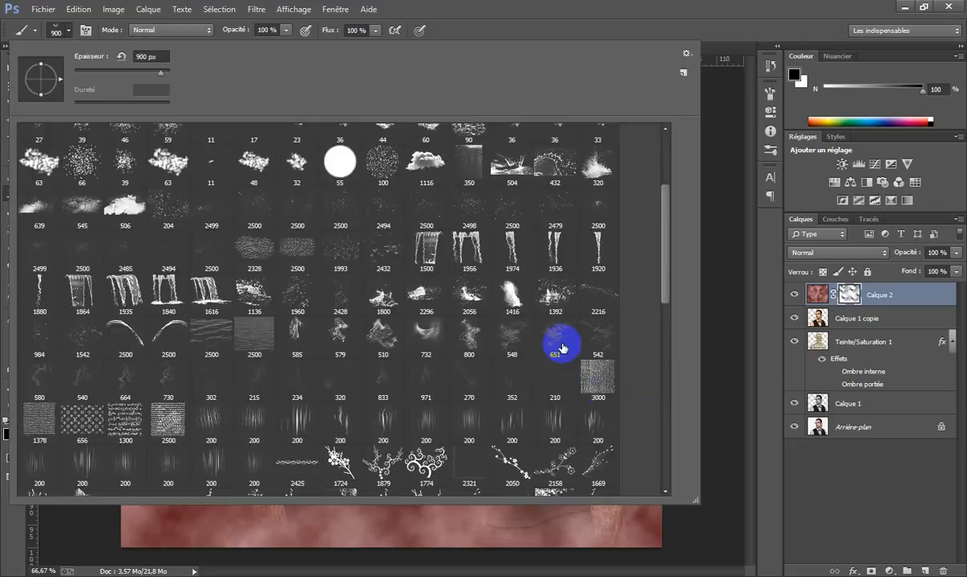
{"action": "left_click", "coordinate": [555, 336]}
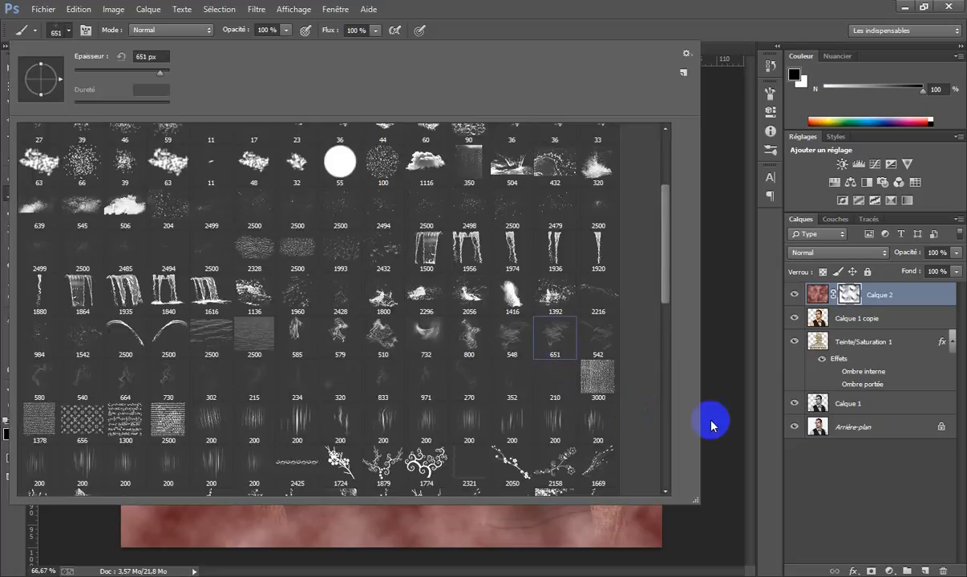
{"action": "left_click", "coordinate": [762, 419]}
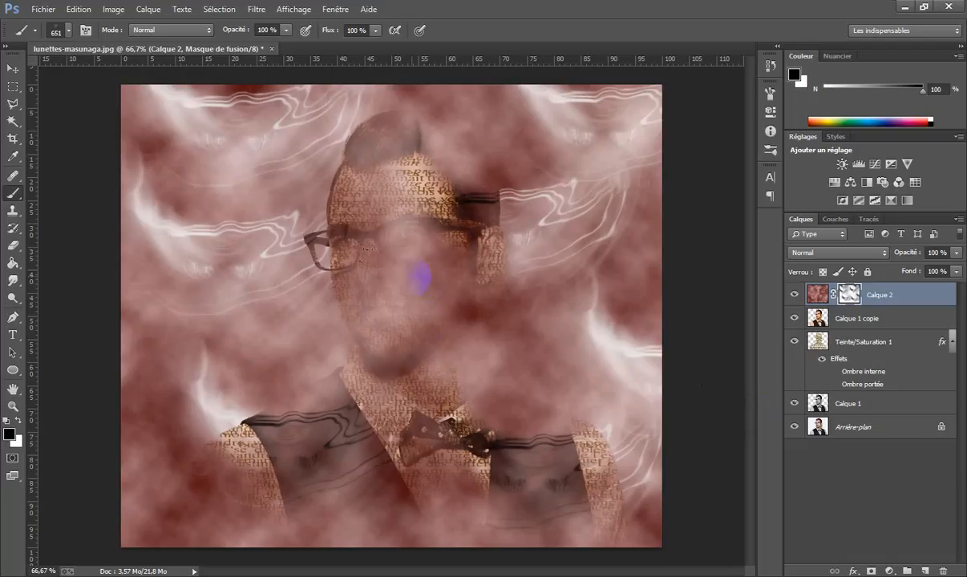
{"action": "left_click", "coordinate": [474, 139]}
{"action": "left_click", "coordinate": [403, 341]}
{"action": "left_click", "coordinate": [463, 260]}
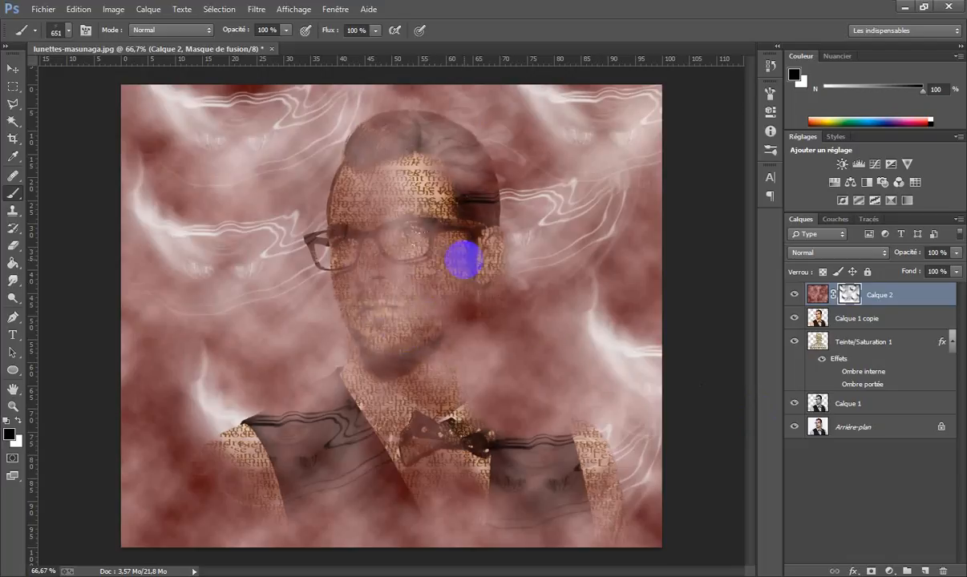
{"action": "left_click", "coordinate": [642, 267]}
{"action": "left_click", "coordinate": [365, 305]}
{"action": "left_click", "coordinate": [554, 342]}
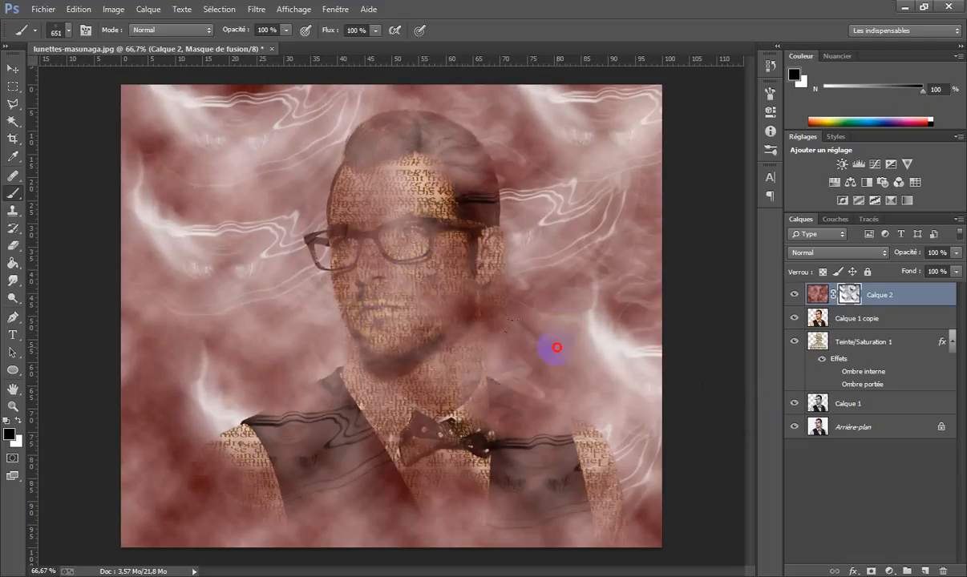
Step: Stamp more 651 px black smoke on the mask over the vest and sleeve, along the canvas edge and around the head
{"action": "left_click", "coordinate": [423, 443]}
{"action": "left_click", "coordinate": [155, 335]}
{"action": "left_click", "coordinate": [227, 517]}
{"action": "left_click", "coordinate": [173, 512]}
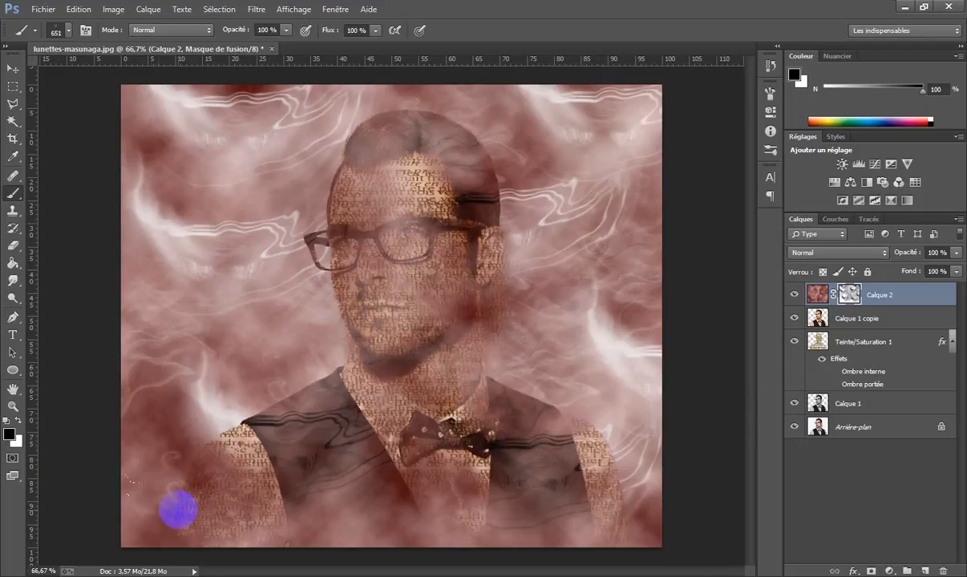
{"action": "left_click", "coordinate": [313, 241]}
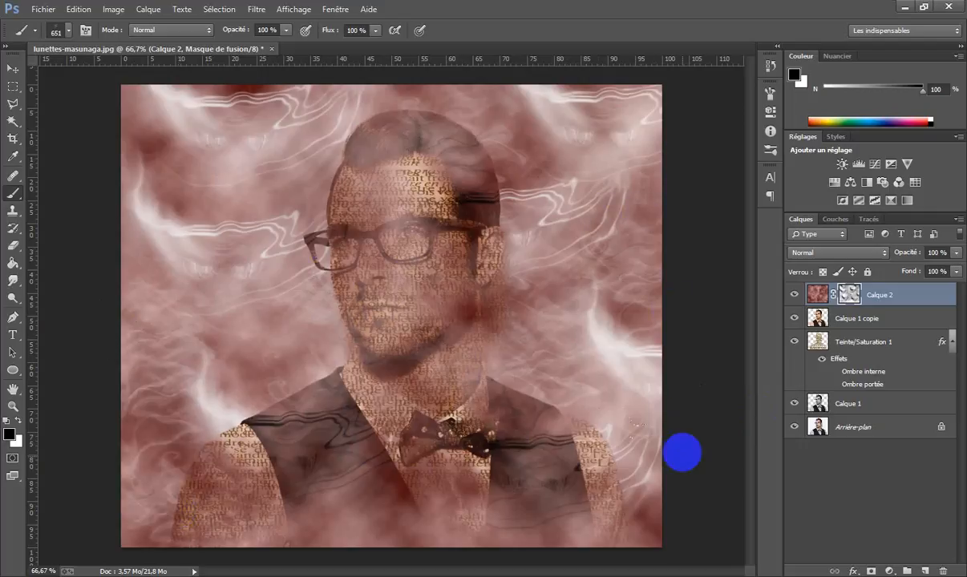
{"action": "left_click", "coordinate": [496, 120]}
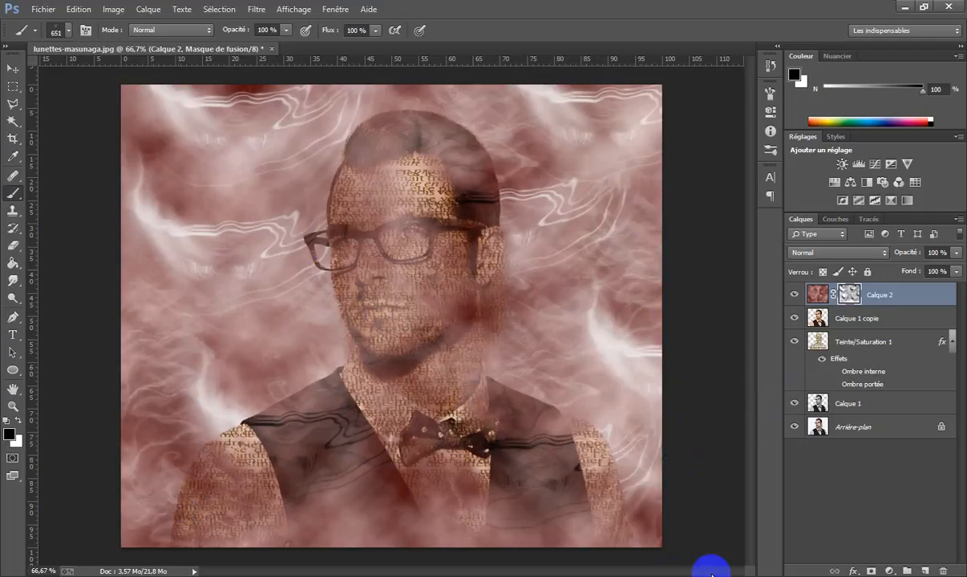
Step: Choose the 510 px smoke brush tip and stamp black on the mask in the background beside the head, above the shoulder and over the lower vest
{"action": "left_click", "coordinate": [70, 30]}
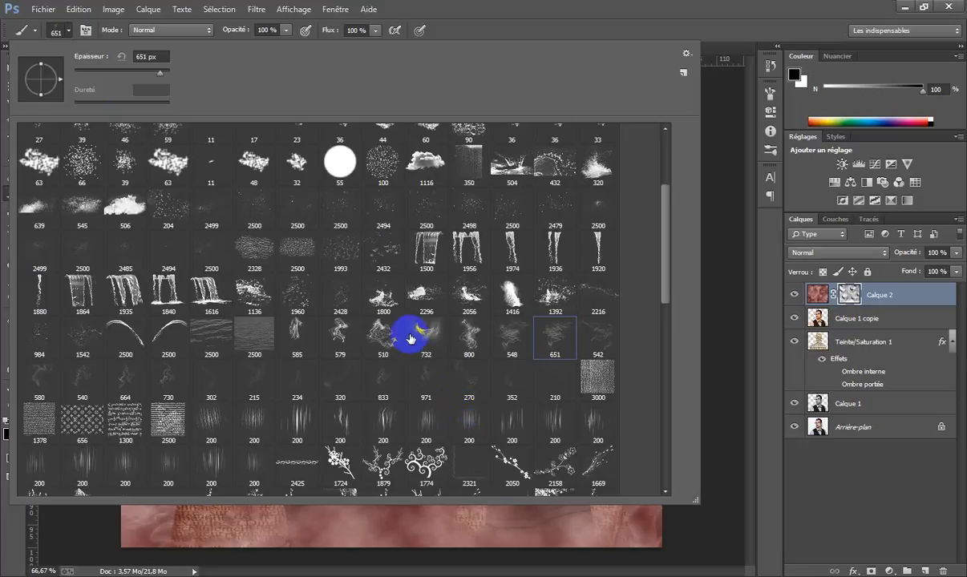
{"action": "left_click", "coordinate": [385, 334]}
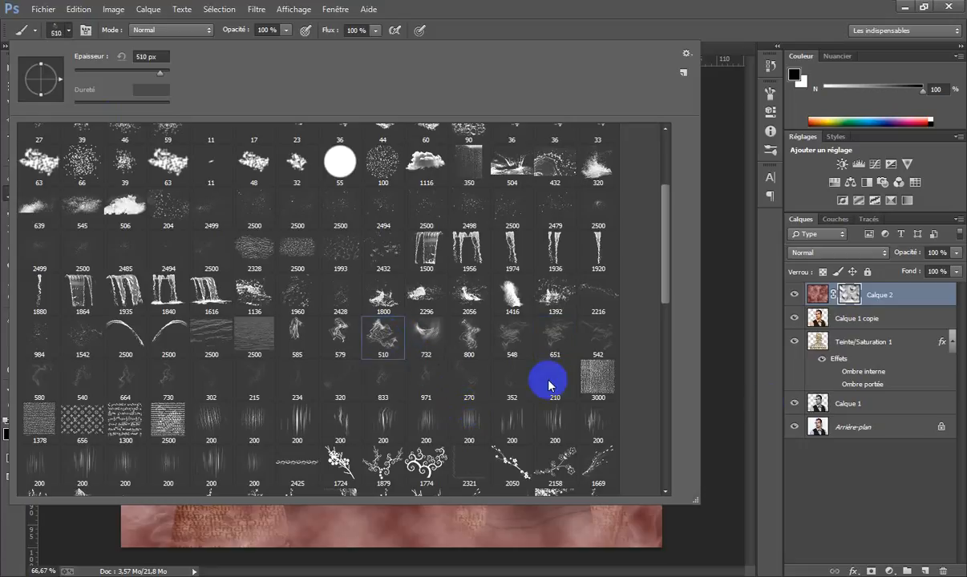
{"action": "left_click", "coordinate": [765, 405]}
{"action": "left_click", "coordinate": [228, 173]}
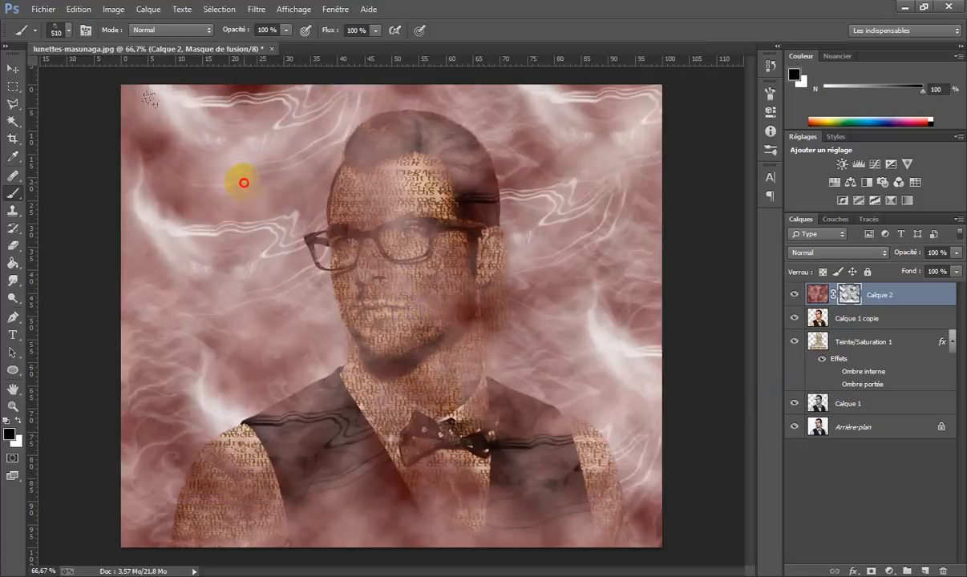
{"action": "left_click", "coordinate": [593, 243]}
{"action": "left_click", "coordinate": [263, 375]}
{"action": "left_click", "coordinate": [516, 537]}
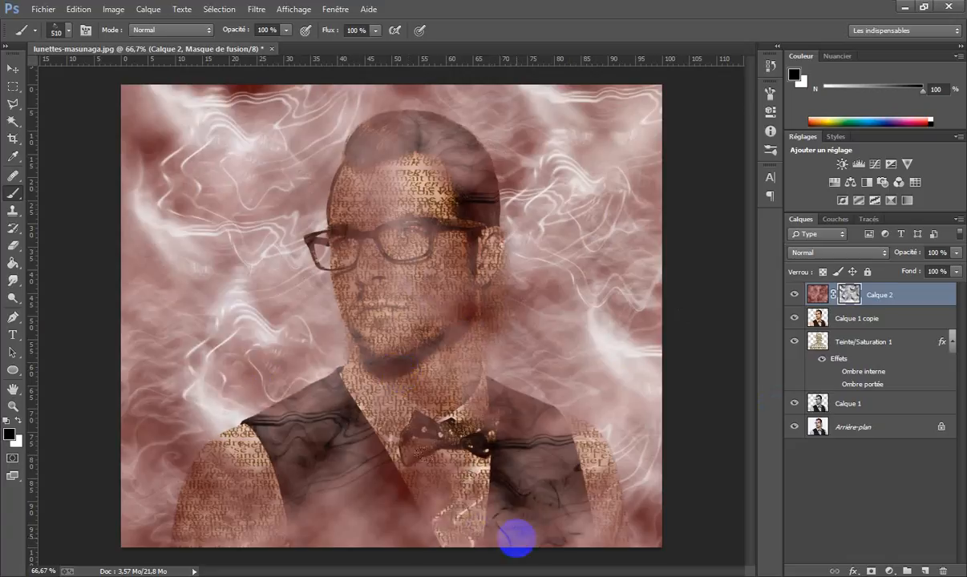
Step: Stamp more 510 px black smoke on Calque 2's mask over the hair, glasses, jaw, vest, sleeves and the background near the shoulders
{"action": "left_click", "coordinate": [604, 424]}
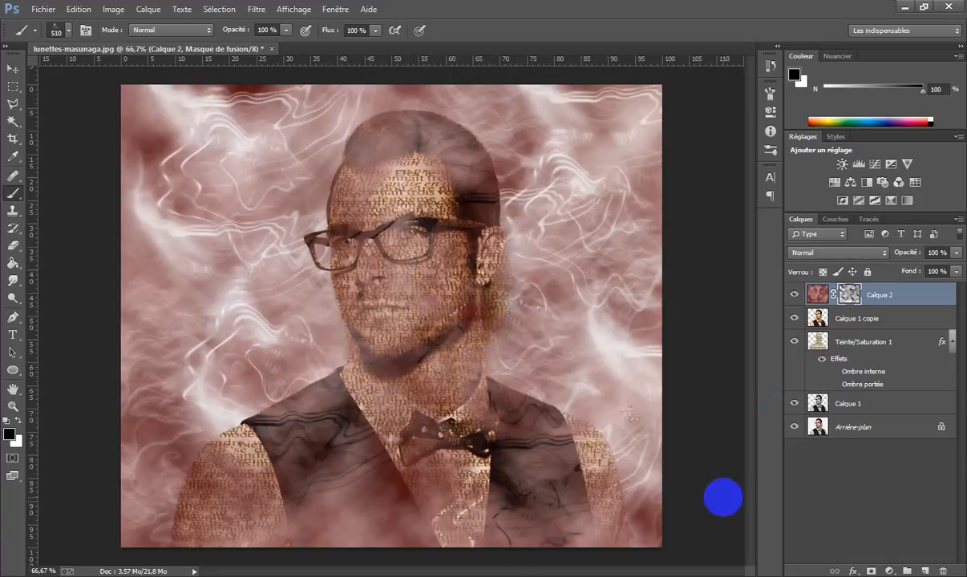
{"action": "left_click", "coordinate": [393, 130]}
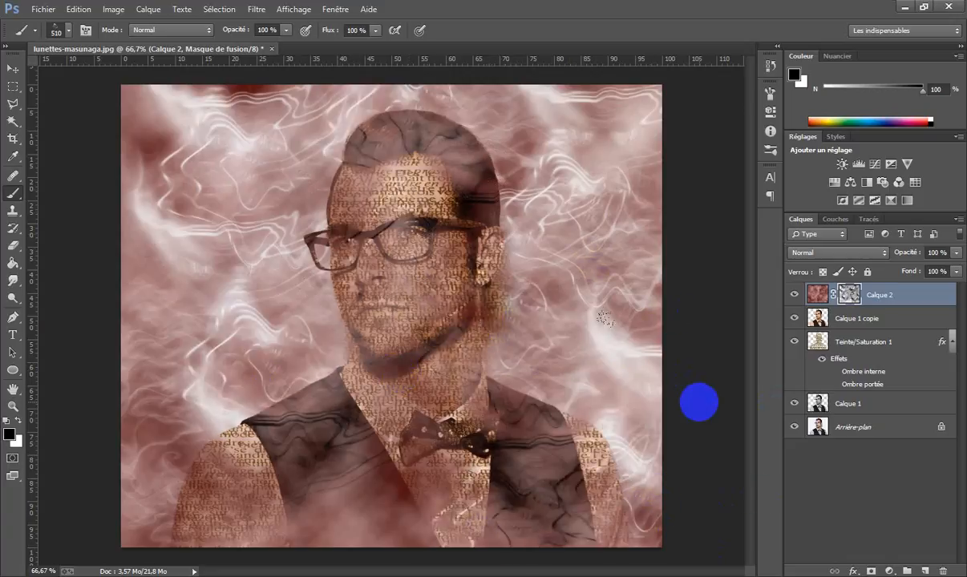
{"action": "left_click", "coordinate": [408, 216]}
{"action": "left_click", "coordinate": [494, 235]}
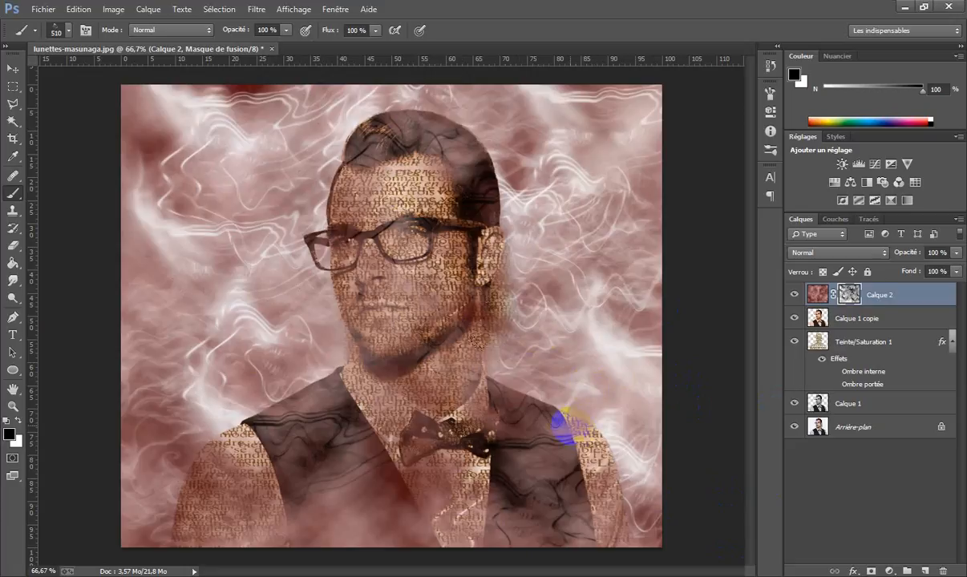
{"action": "left_click", "coordinate": [459, 306]}
{"action": "left_click", "coordinate": [480, 474]}
{"action": "left_click", "coordinate": [358, 456]}
{"action": "left_click", "coordinate": [239, 521]}
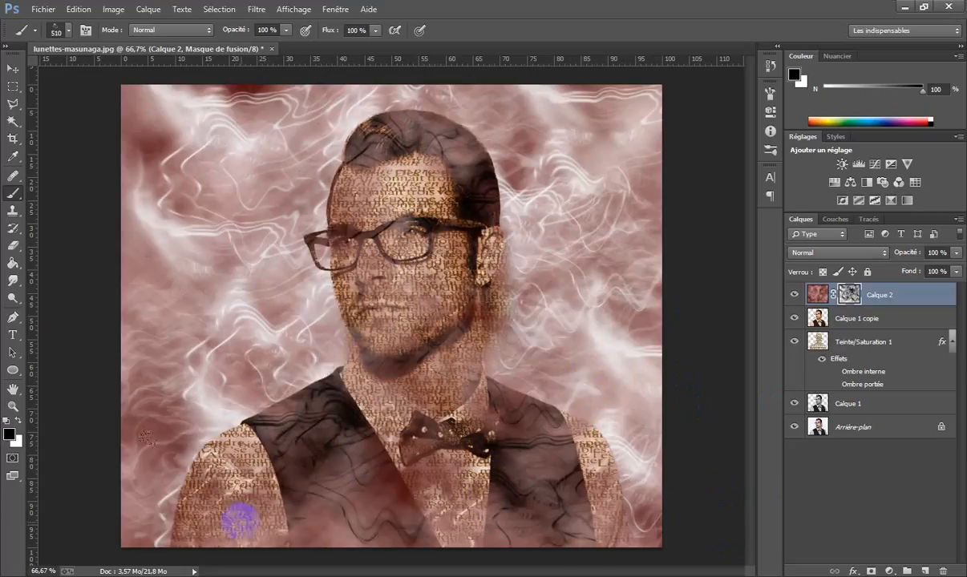
{"action": "left_click", "coordinate": [640, 509]}
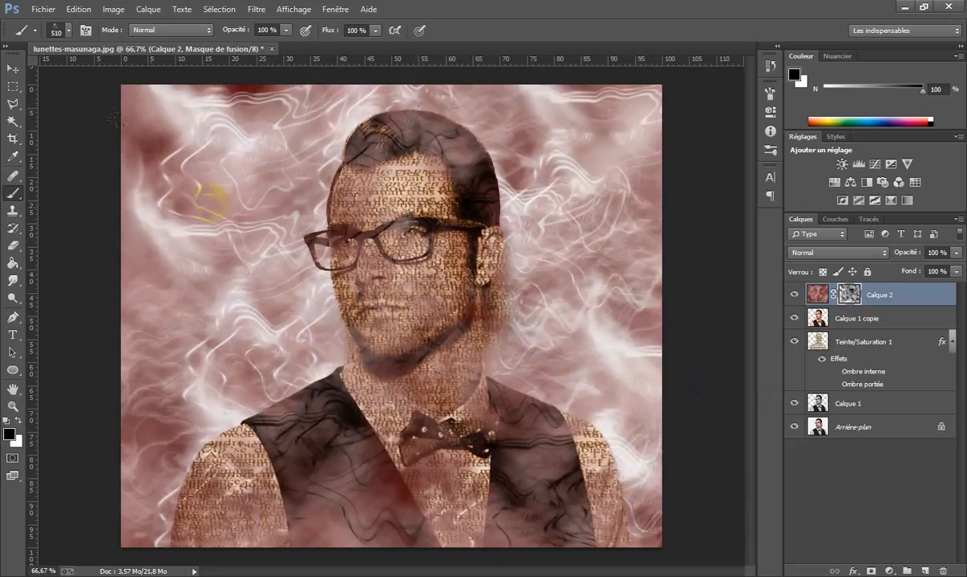
{"action": "left_click", "coordinate": [720, 480]}
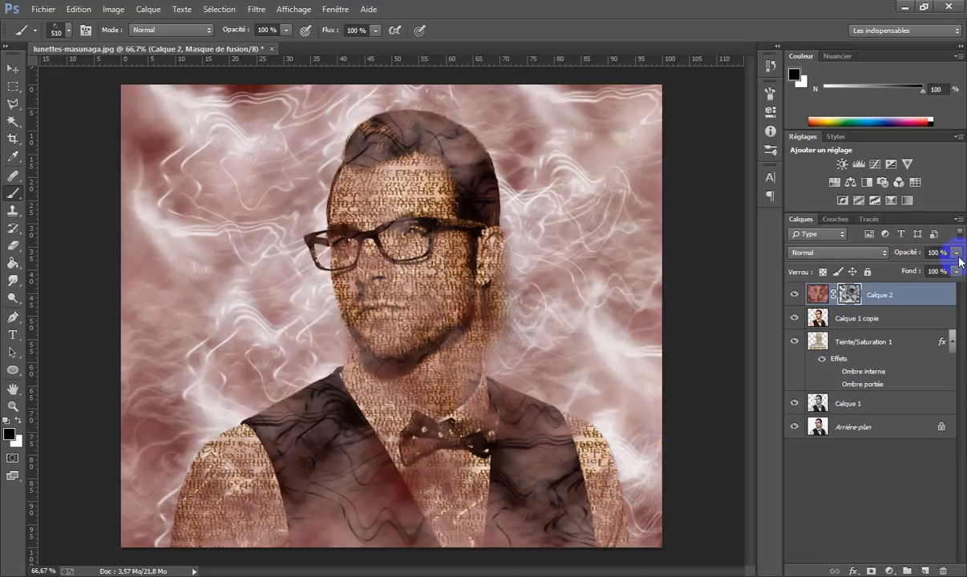
Step: Try the Produit, Incrustation and Eclaircir blending modes on Calque 2 and return it to Normal
{"action": "left_click", "coordinate": [886, 255]}
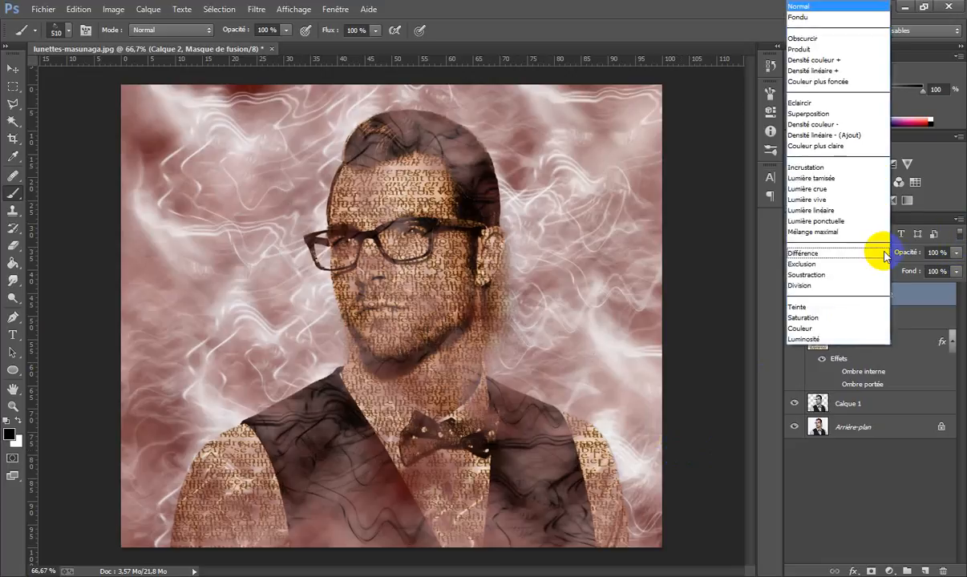
{"action": "left_click", "coordinate": [834, 50]}
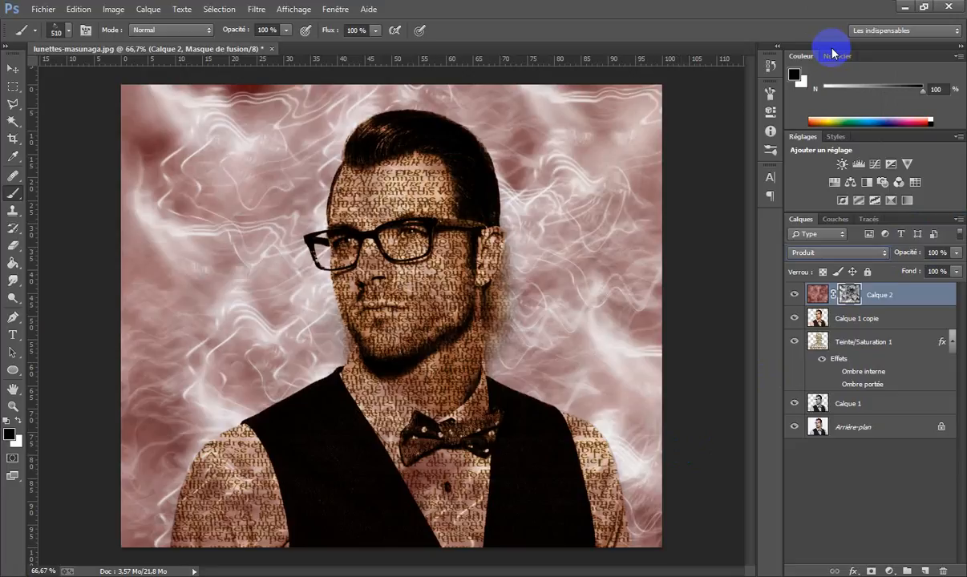
{"action": "left_click", "coordinate": [884, 253]}
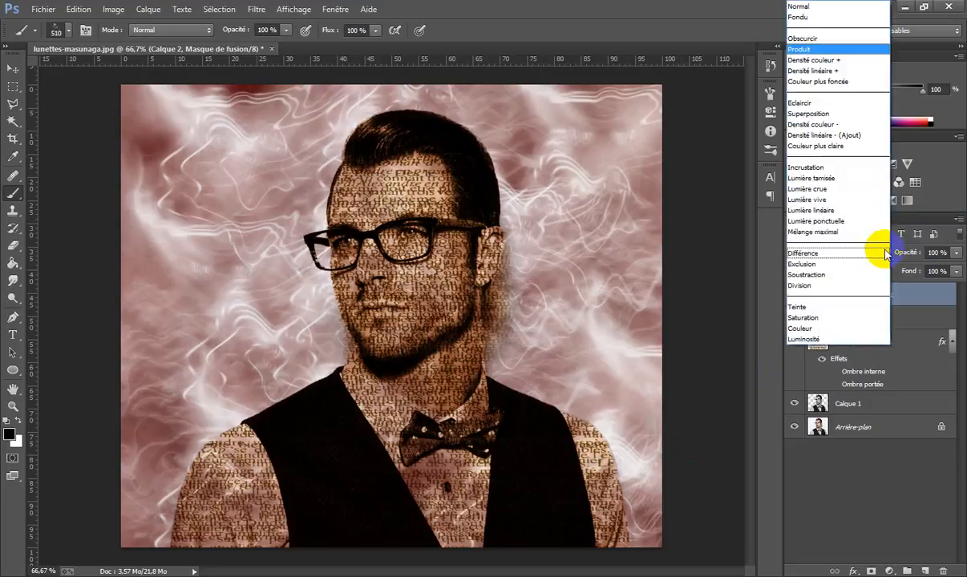
{"action": "left_click", "coordinate": [840, 167]}
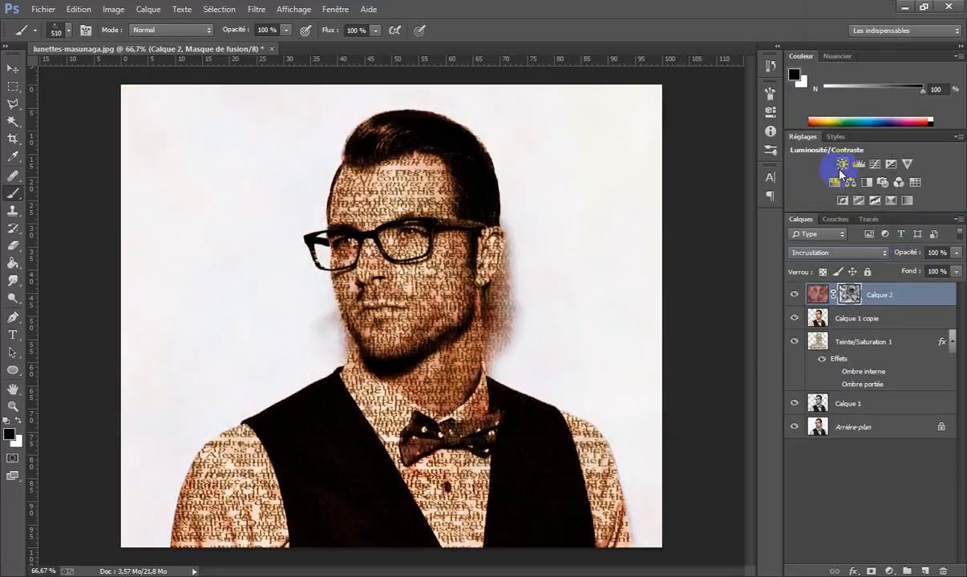
{"action": "left_click", "coordinate": [882, 254]}
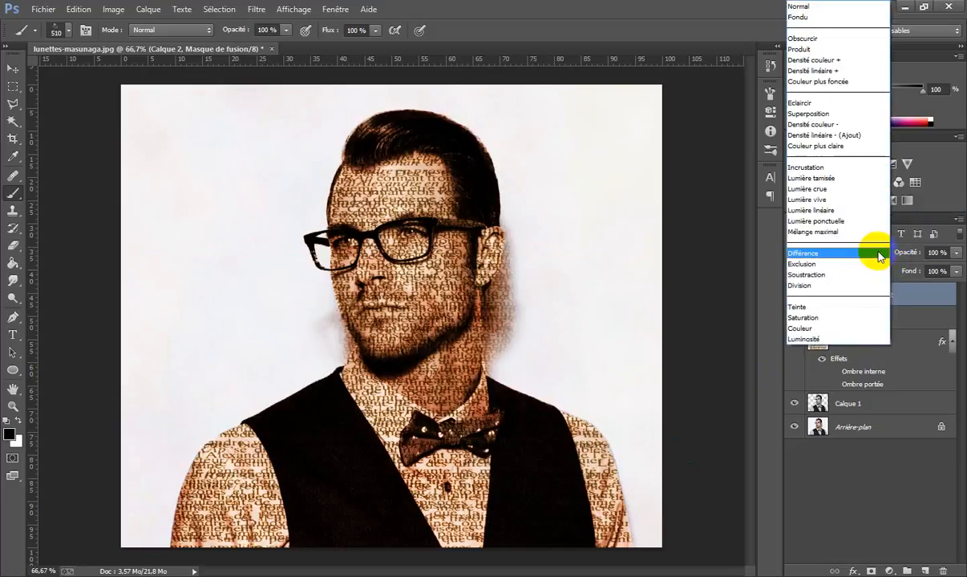
{"action": "left_click", "coordinate": [837, 103]}
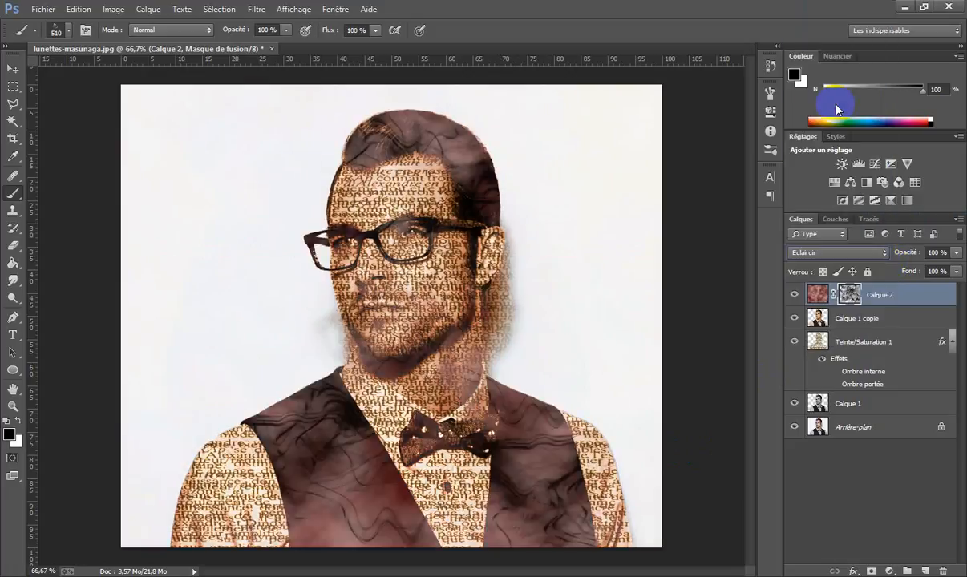
{"action": "left_click", "coordinate": [794, 427]}
{"action": "left_click", "coordinate": [793, 428]}
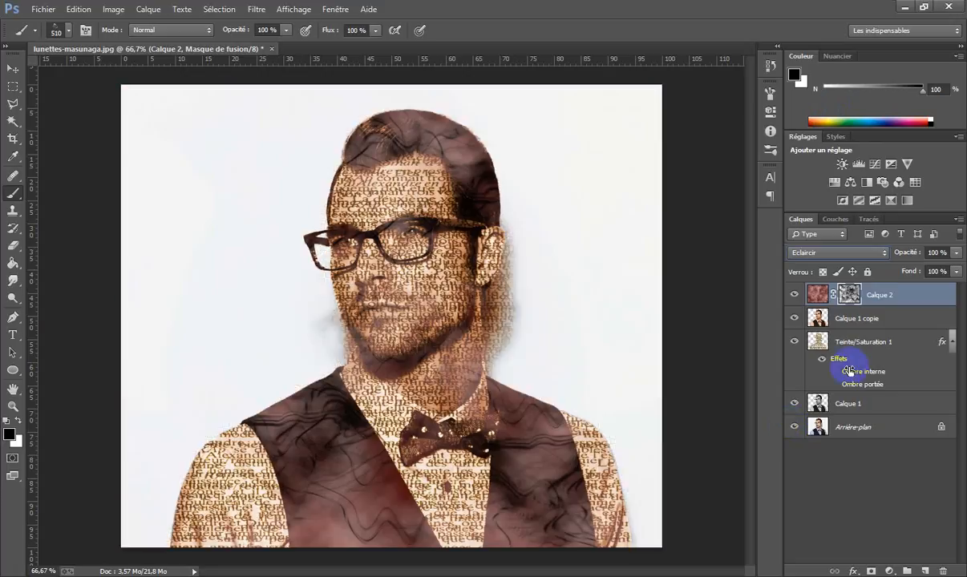
{"action": "left_click", "coordinate": [883, 254]}
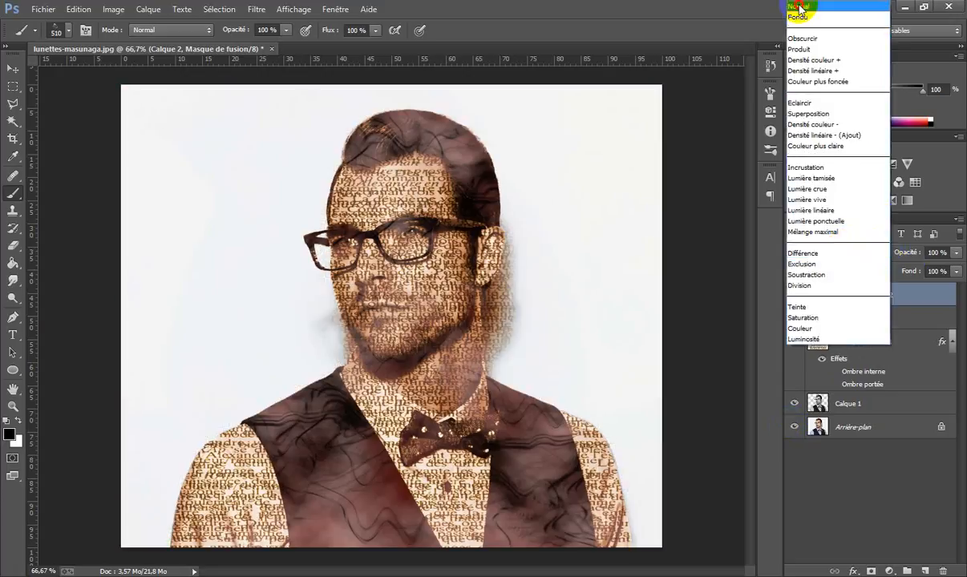
{"action": "left_click", "coordinate": [800, 10]}
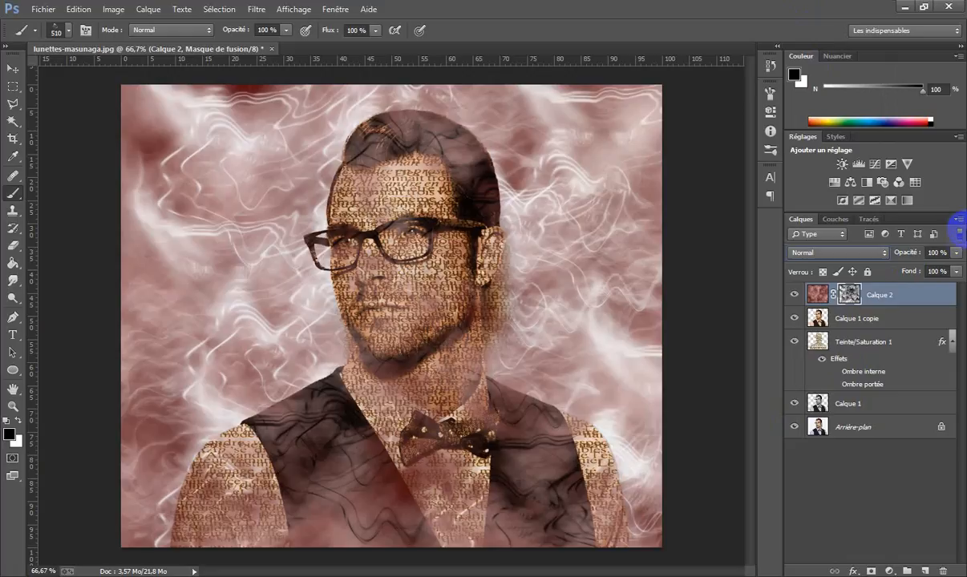
Step: Lower Calque 2's opacity to 85% and add a new empty layer above it
{"action": "left_click", "coordinate": [956, 253]}
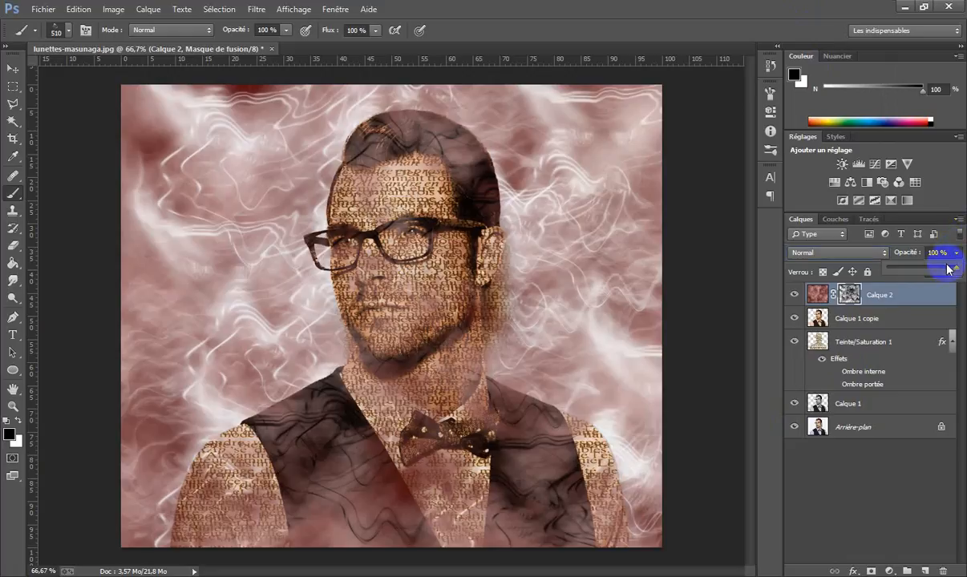
{"action": "left_click_drag", "start_coordinate": [956, 267], "coordinate": [947, 273]}
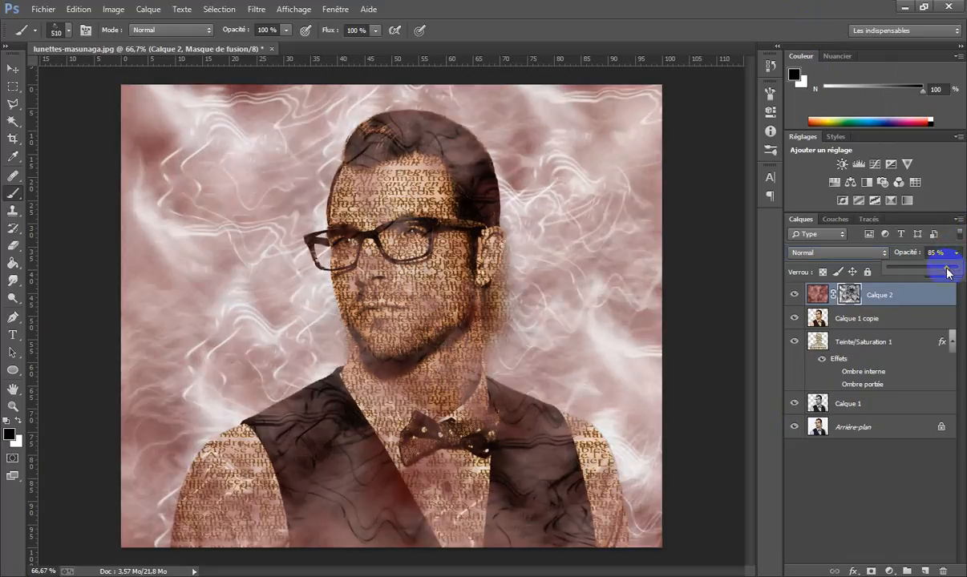
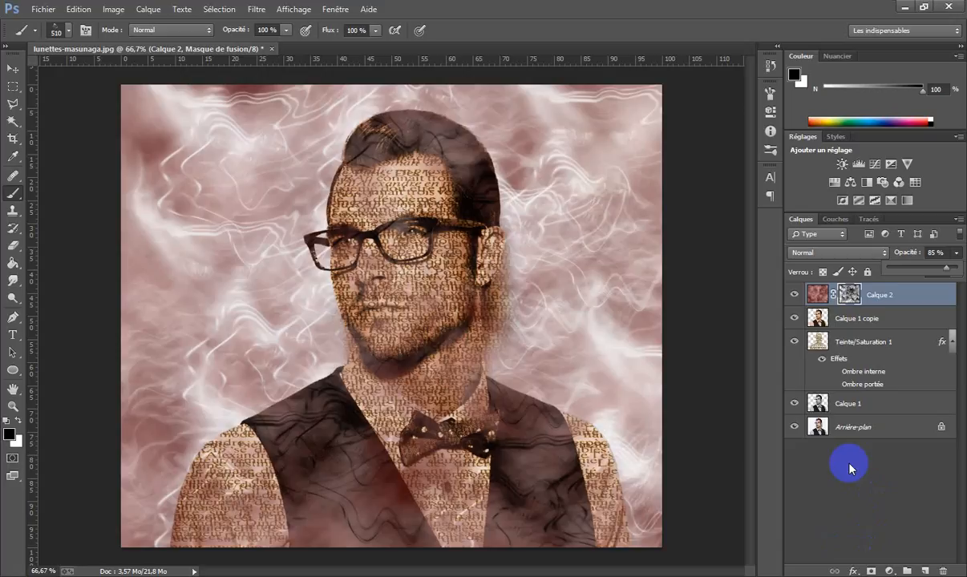
{"action": "left_click", "coordinate": [926, 571]}
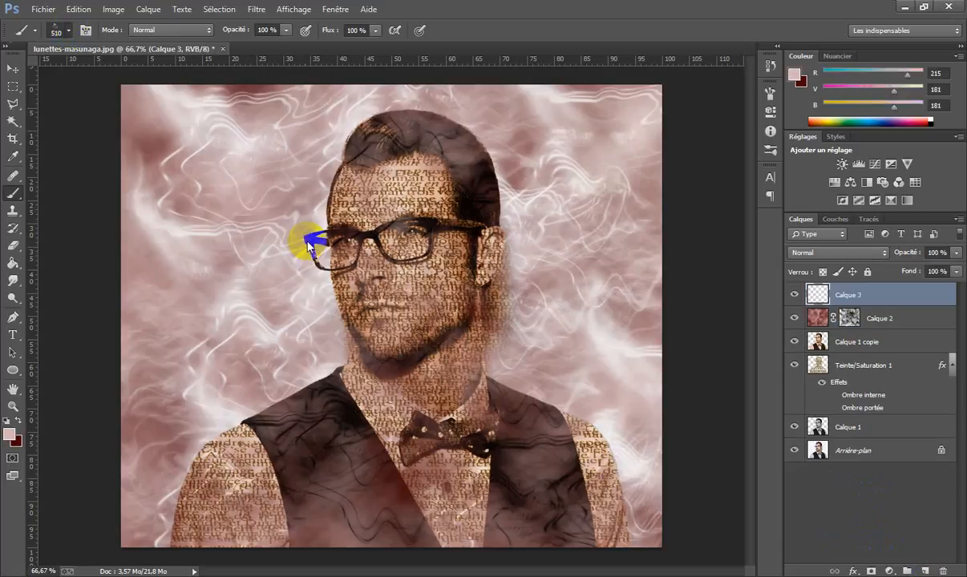
Step: Choose the 905 px cloud brush tip and reduce its diameter to 515 px
{"action": "right_click", "coordinate": [695, 415]}
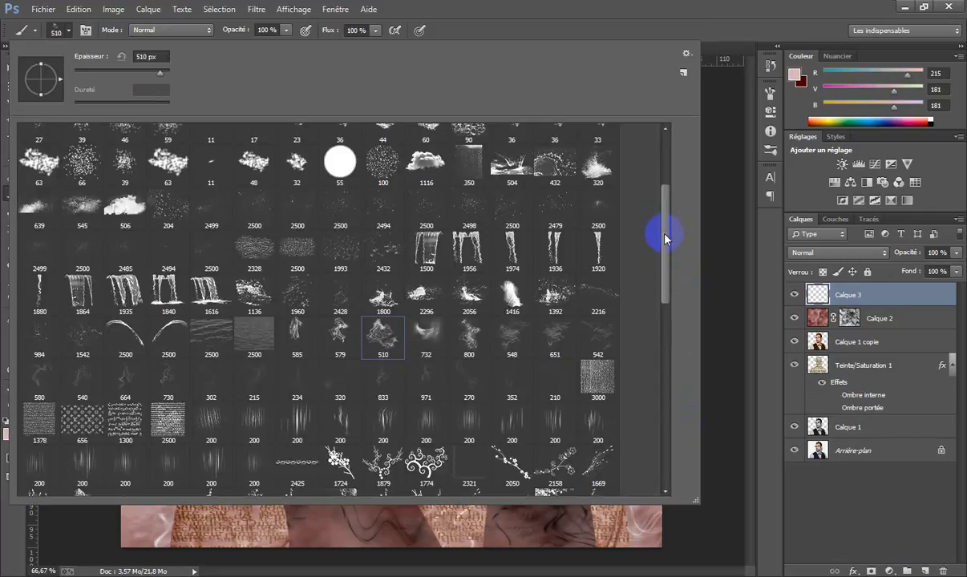
{"action": "mouse_move", "coordinate": [665, 237]}
{"action": "left_mouse_down"}
{"action": "mouse_move", "coordinate": [665, 330]}
{"action": "mouse_move", "coordinate": [649, 415]}
{"action": "mouse_move", "coordinate": [665, 491]}
{"action": "left_mouse_up"}
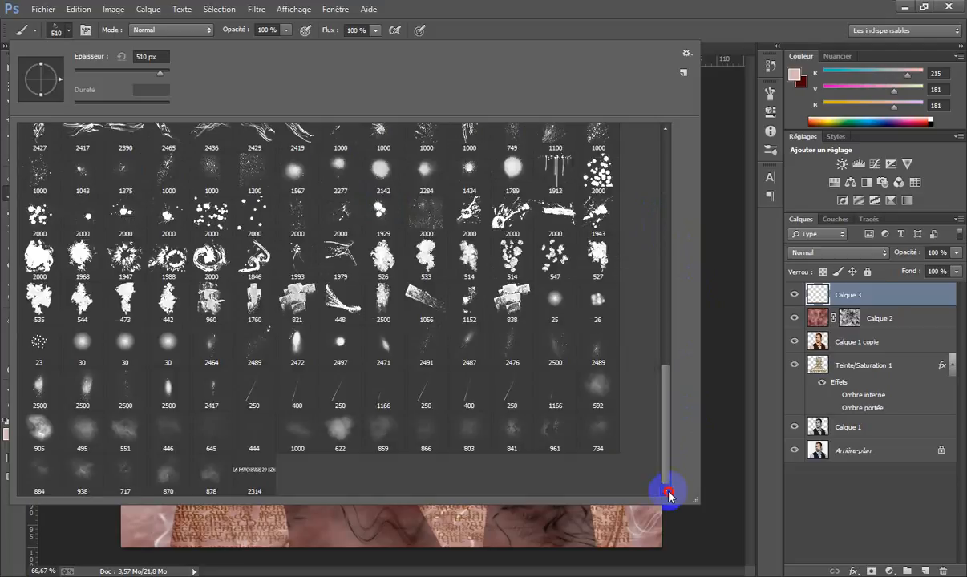
{"action": "left_click", "coordinate": [26, 425]}
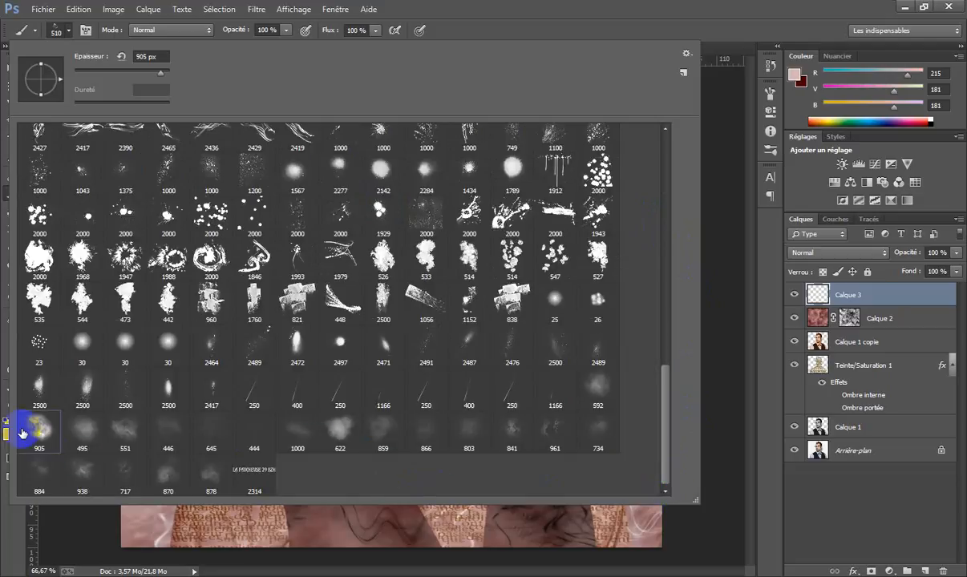
{"action": "left_click", "coordinate": [800, 383]}
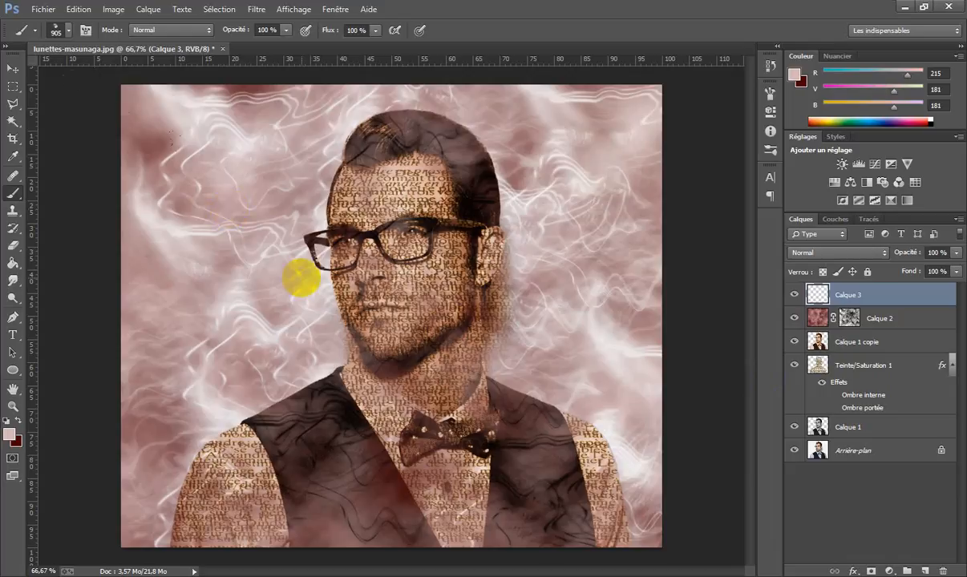
{"action": "mouse_move", "coordinate": [344, 273]}
{"action": "left_mouse_down"}
{"action": "mouse_move", "coordinate": [270, 286]}
{"action": "mouse_move", "coordinate": [245, 277]}
{"action": "left_mouse_up"}
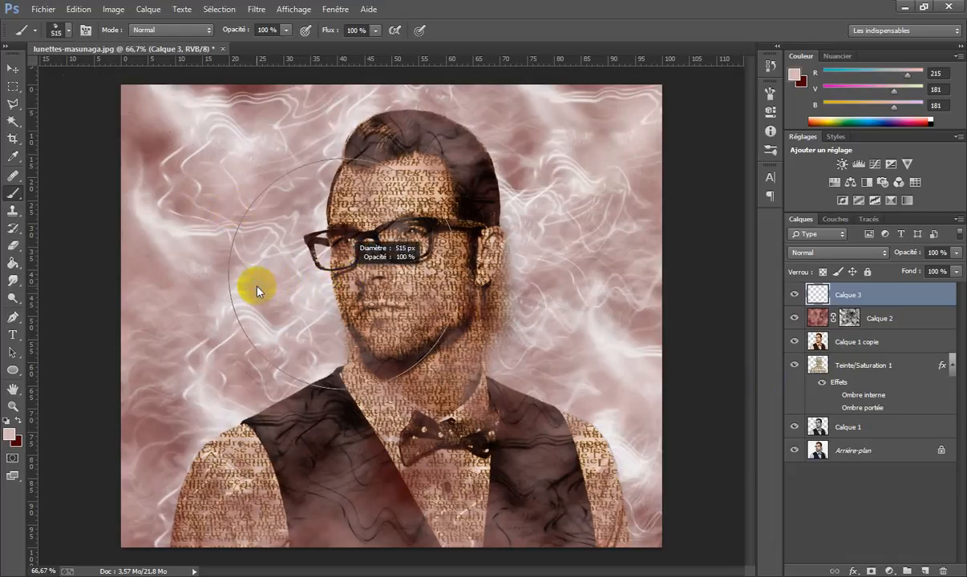
Step: Reset the colours to black and white and stamp clouds on Calque 3 over the background on both sides and the lower vest
{"action": "left_click", "coordinate": [7, 419]}
{"action": "left_click", "coordinate": [231, 168]}
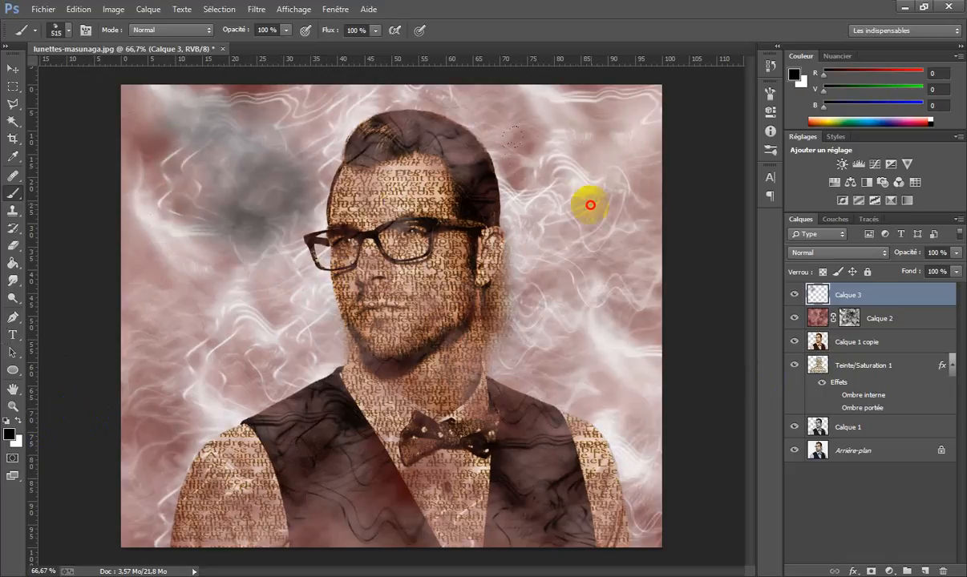
{"action": "left_click", "coordinate": [591, 205]}
{"action": "left_click", "coordinate": [191, 345]}
{"action": "left_click", "coordinate": [409, 449]}
{"action": "left_click", "coordinate": [618, 357]}
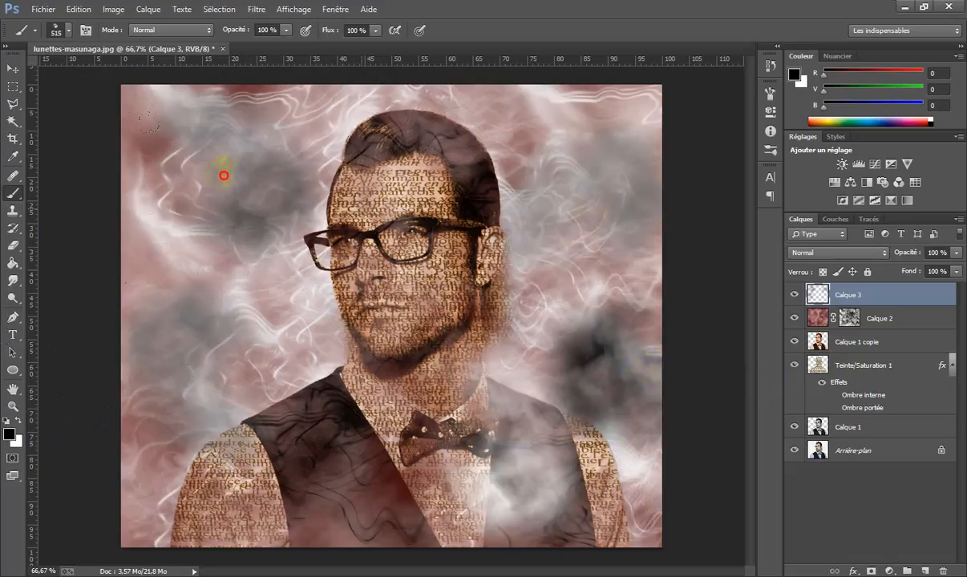
Step: Stamp more 515 px clouds on Calque 3 over the upper background, the hair and face, the torso and the lower canvas corner
{"action": "left_click", "coordinate": [224, 175]}
{"action": "left_click", "coordinate": [209, 110]}
{"action": "left_click", "coordinate": [526, 149]}
{"action": "left_click", "coordinate": [498, 143]}
{"action": "left_click", "coordinate": [373, 288]}
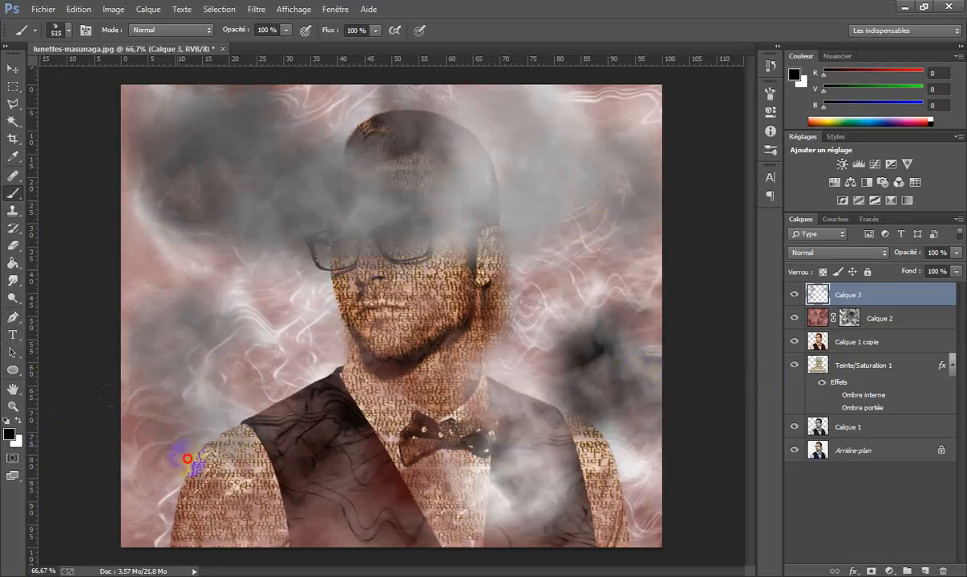
{"action": "left_click", "coordinate": [443, 449]}
{"action": "left_click", "coordinate": [120, 480]}
{"action": "left_click", "coordinate": [490, 280]}
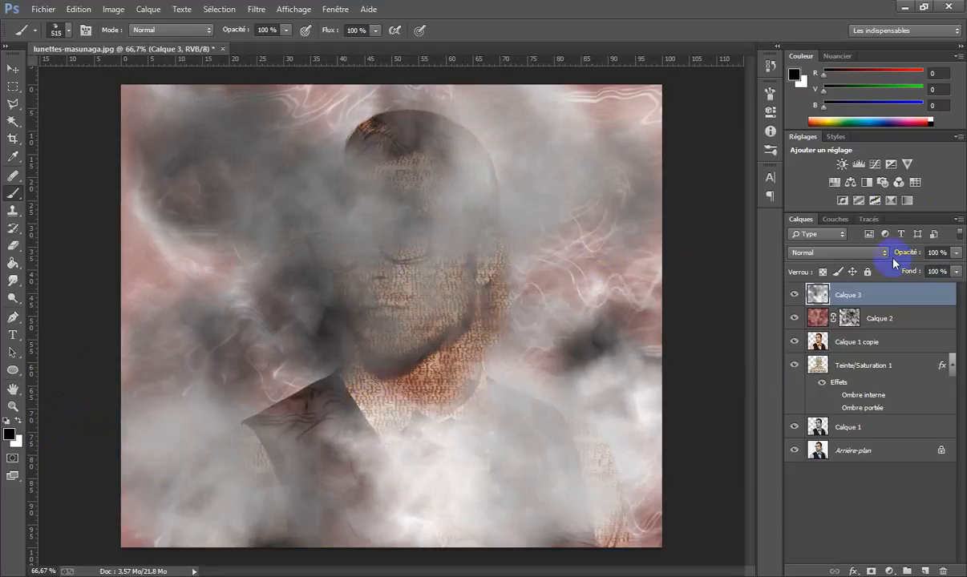
Step: Lower Calque 3's opacity to 21% and stamp all visible layers into a new merged layer on top
{"action": "left_click", "coordinate": [955, 253]}
{"action": "left_click", "coordinate": [916, 269]}
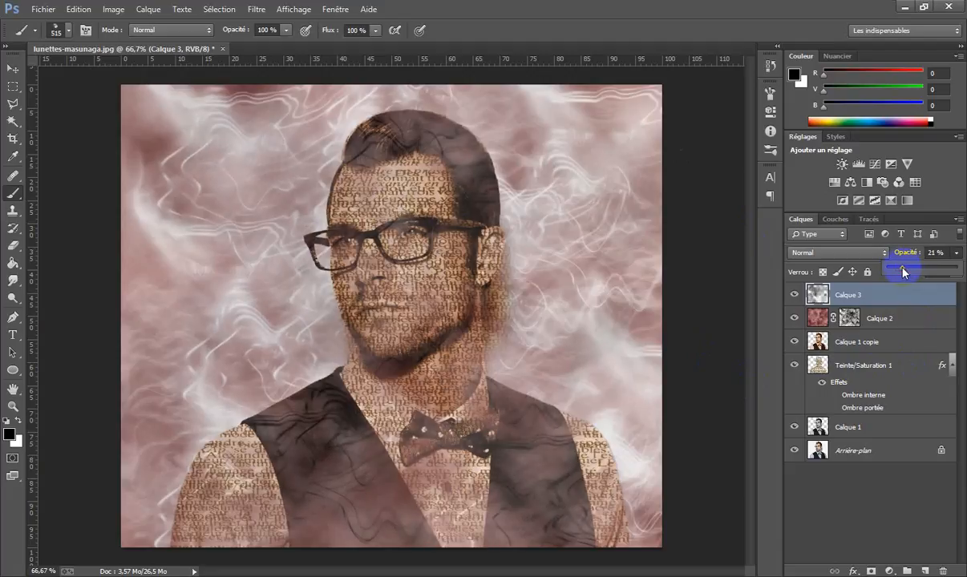
{"action": "left_click", "coordinate": [897, 302]}
{"action": "key", "text": "ctrl+shift+alt+e"}
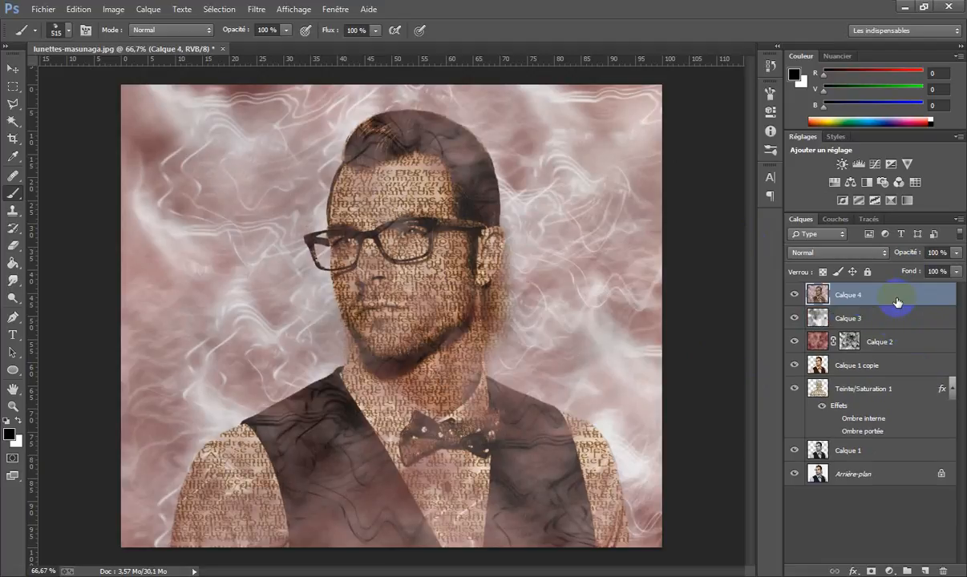